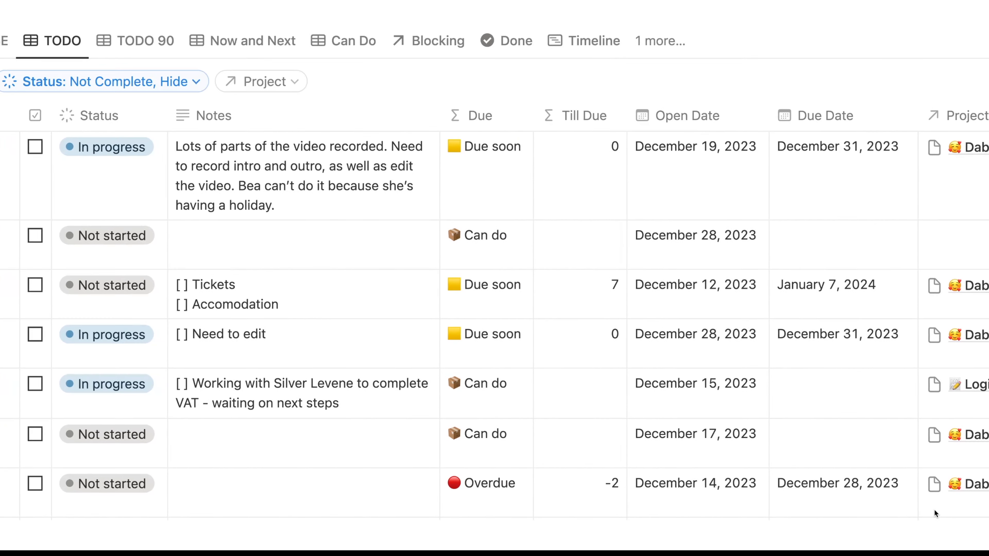
scroll(935, 509, "right", 5)
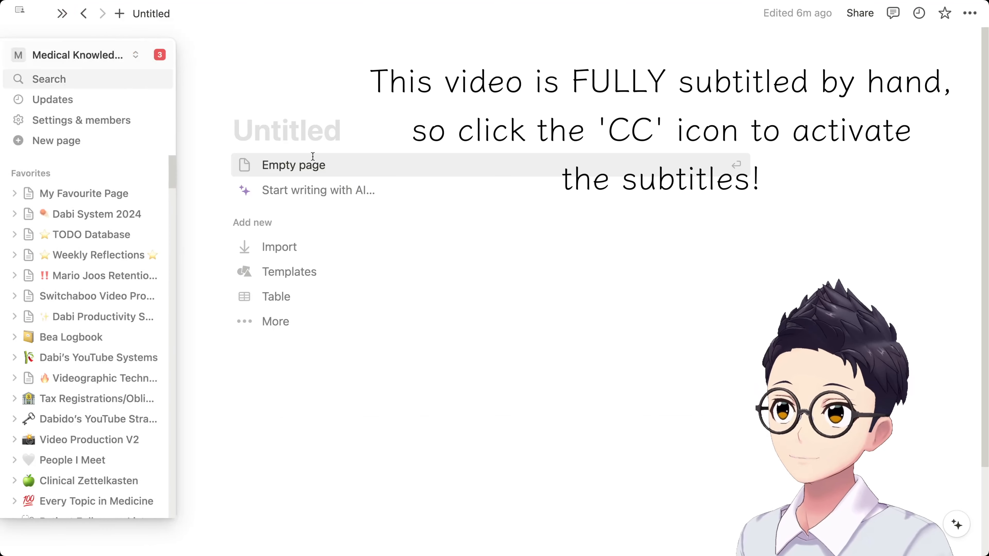
Step: Set the appearance to Dark in the personal settings and collapse the sidebar
left_click(62, 13)
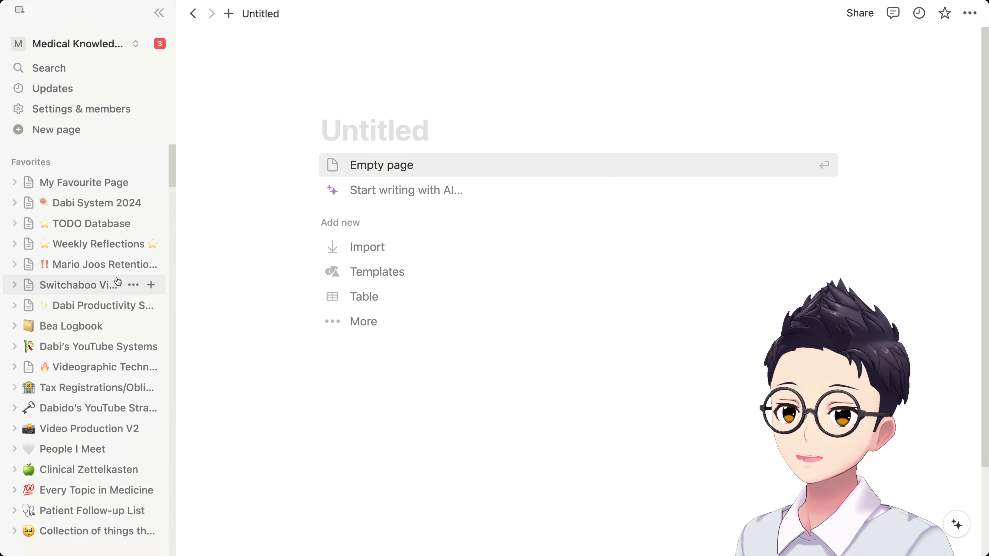
left_click(70, 113)
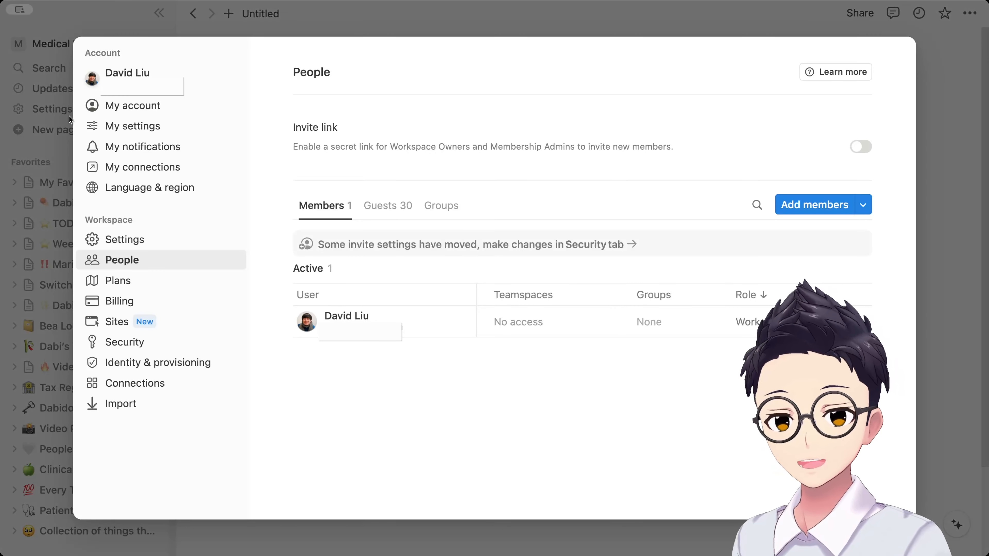
left_click(199, 137)
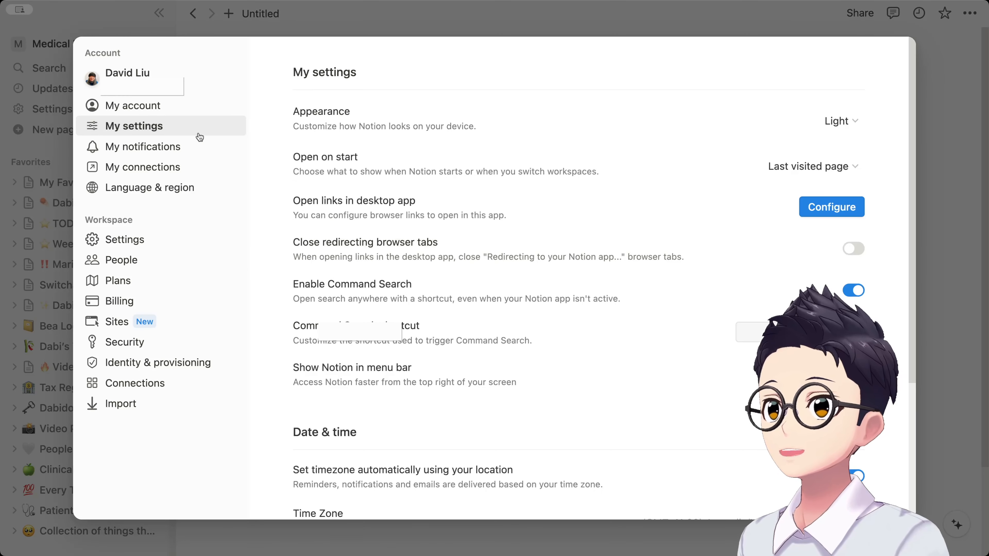
left_click(823, 121)
left_click(707, 141)
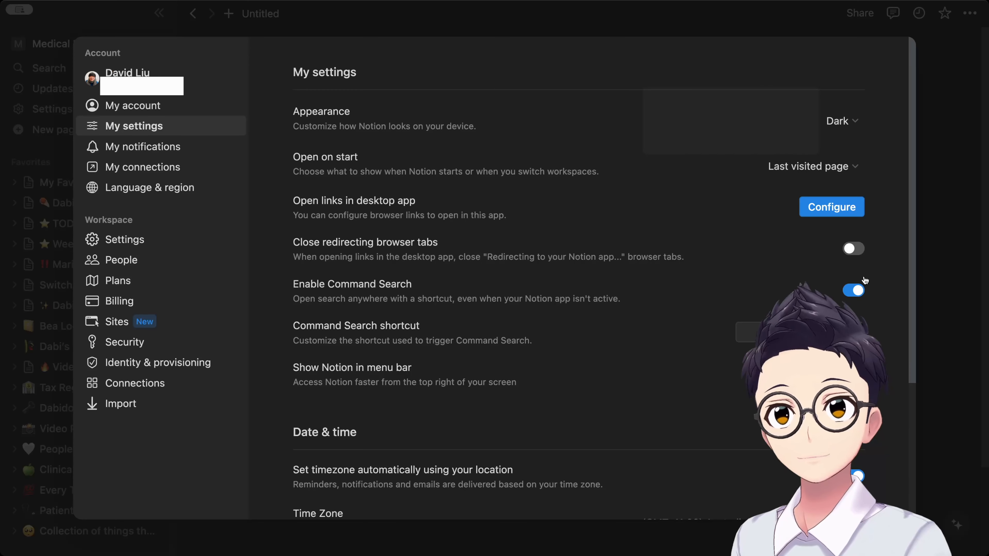
left_click(944, 260)
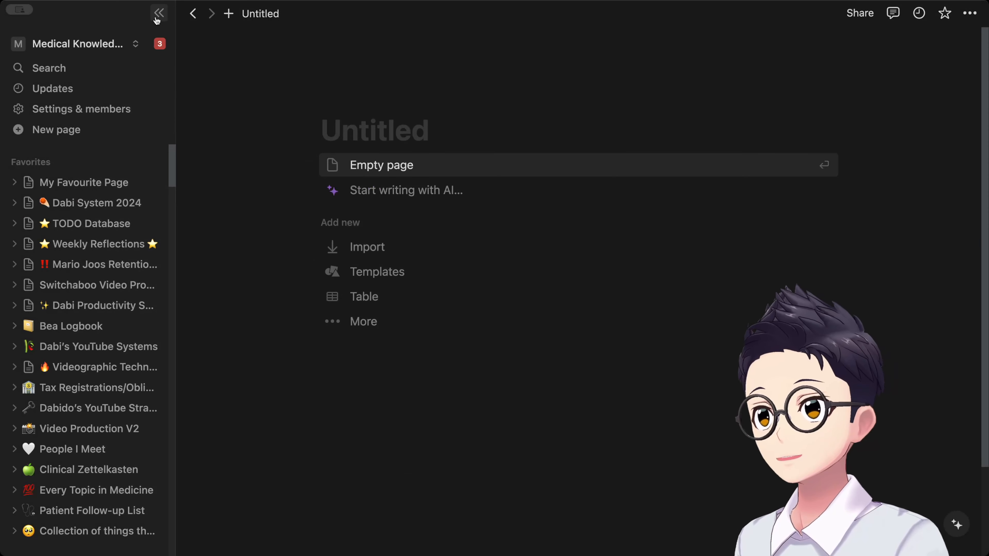
left_click(162, 12)
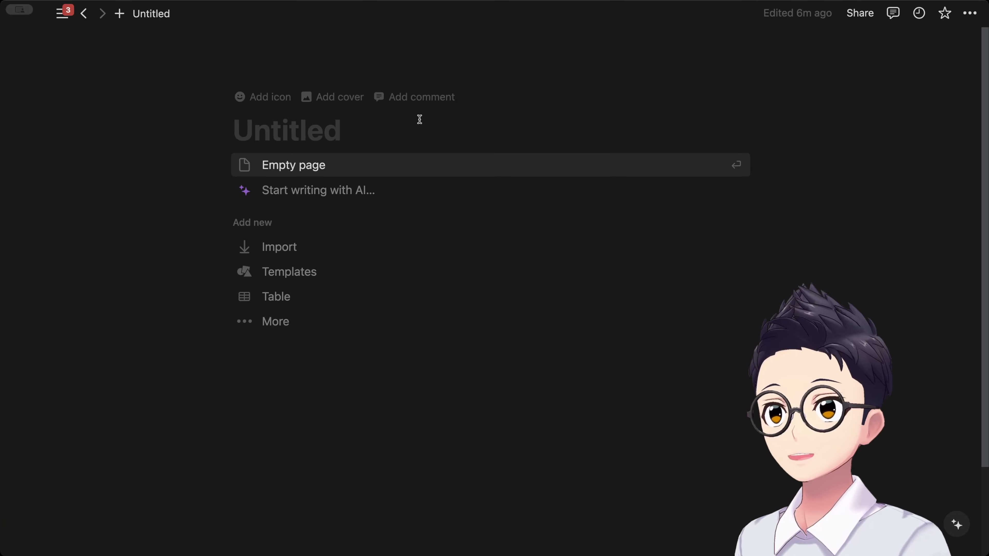
key("Down")
key("Down")
key("Down")
key("Down")
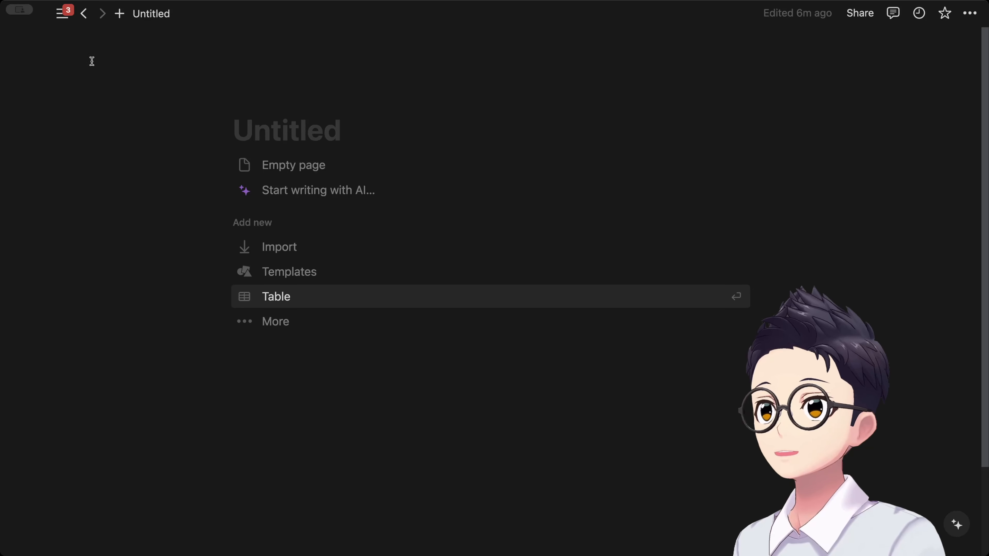
mouse_move(61, 13)
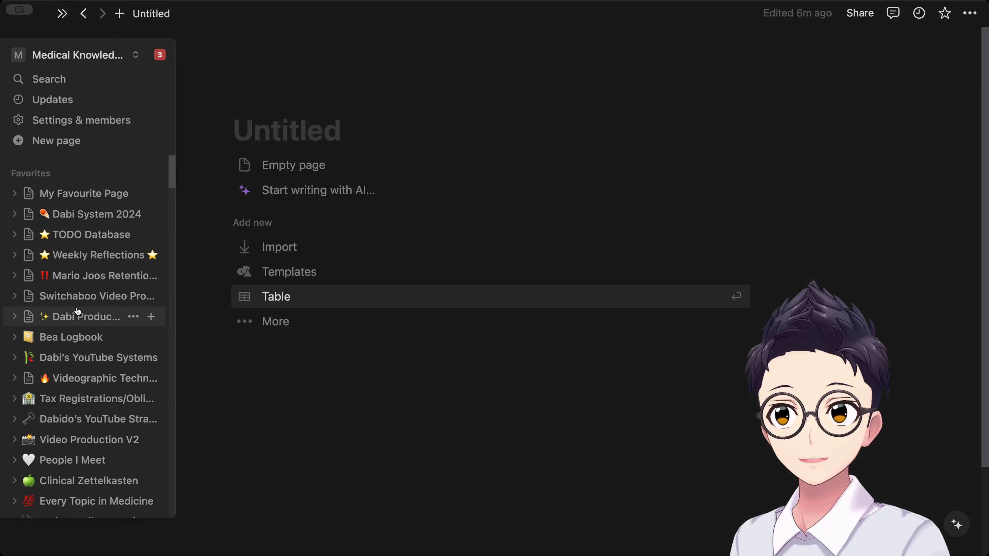
Step: Start the untitled page as an empty page and embed a sub-page titled "Page 2" in it
left_click(279, 165)
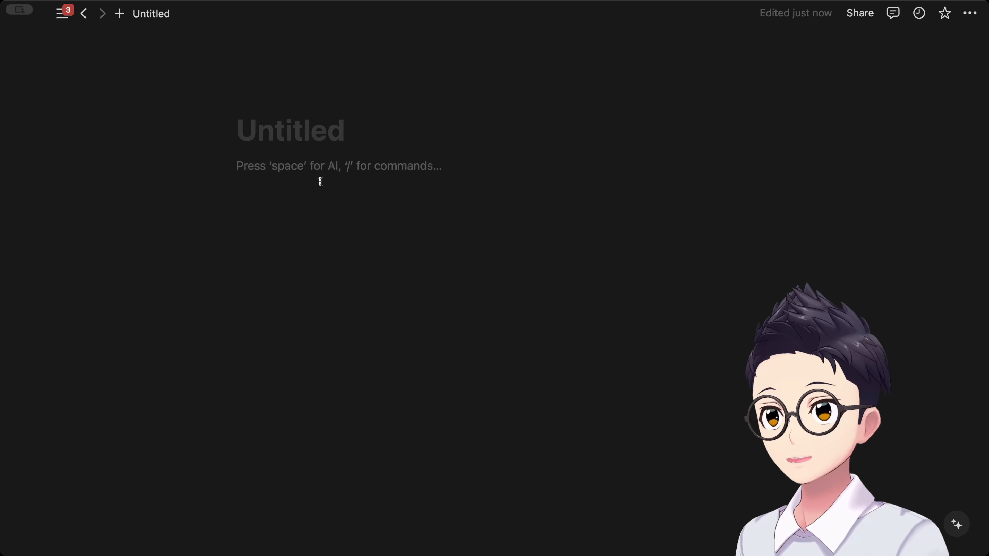
type("/page")
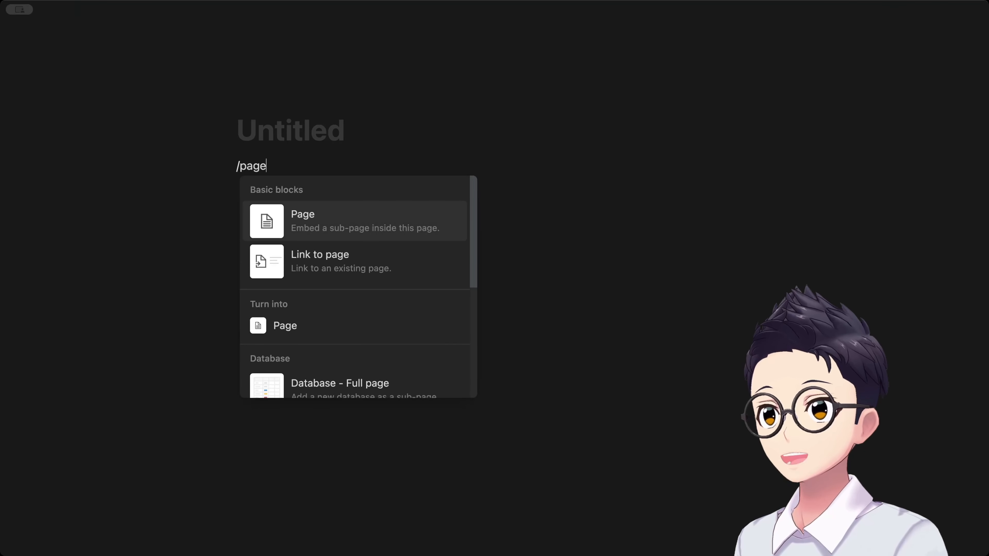
key("Return")
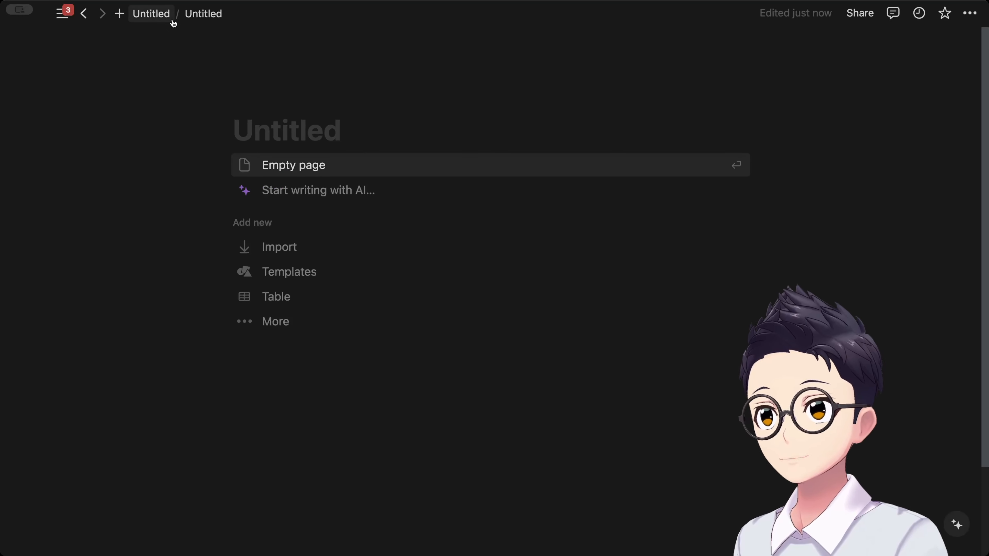
type("Page 21")
key("BackSpace")
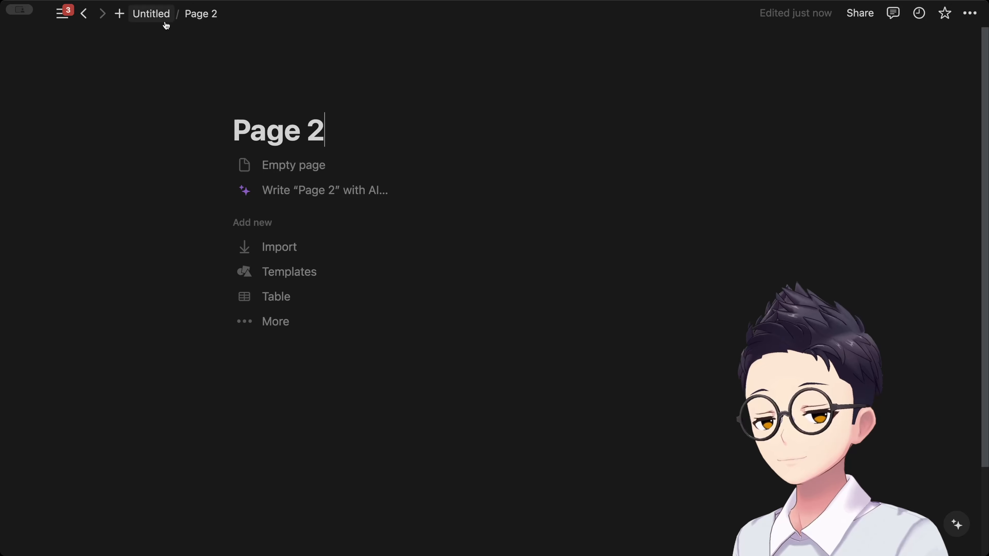
Step: Return to the parent page, title it "Page 1" and add it to the favorites
left_click(151, 14)
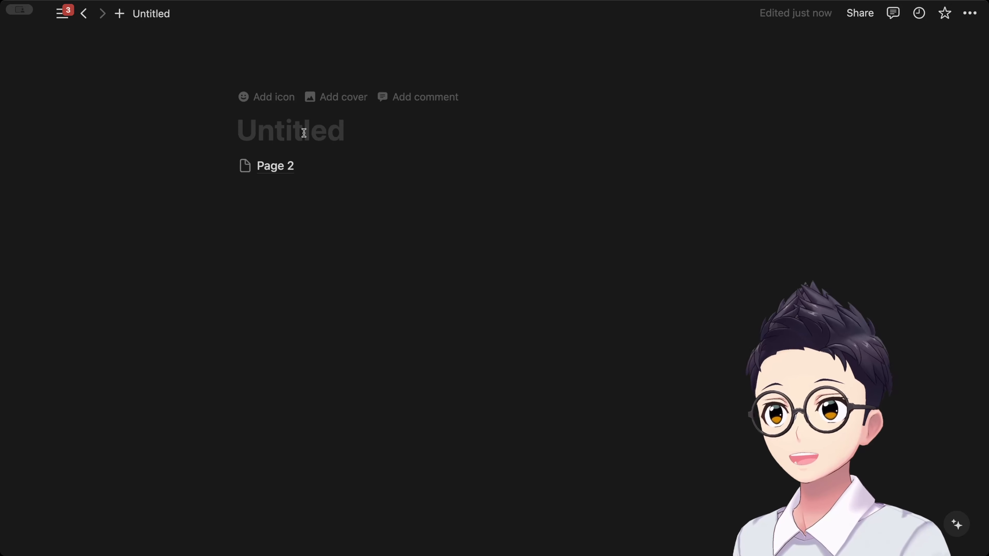
type("Page 1")
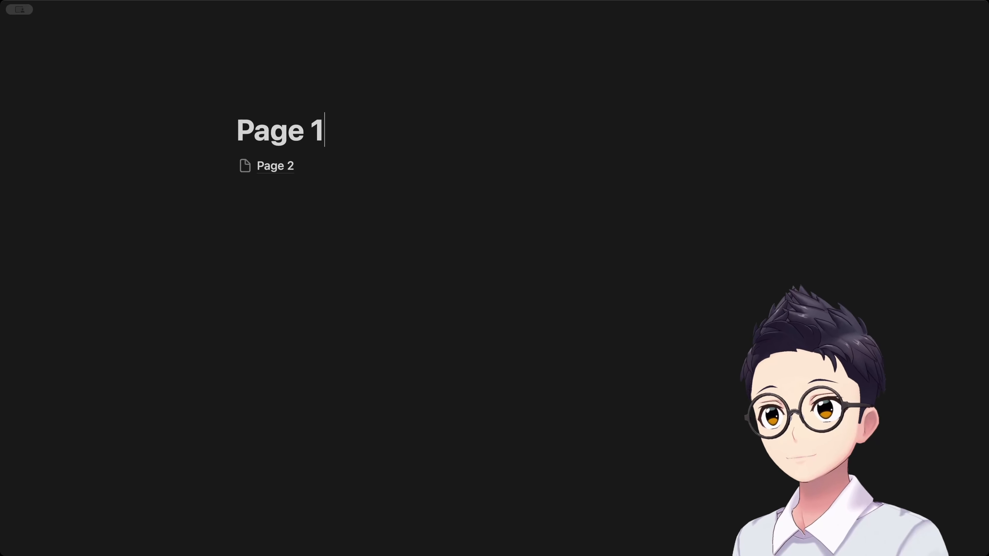
left_click(361, 259)
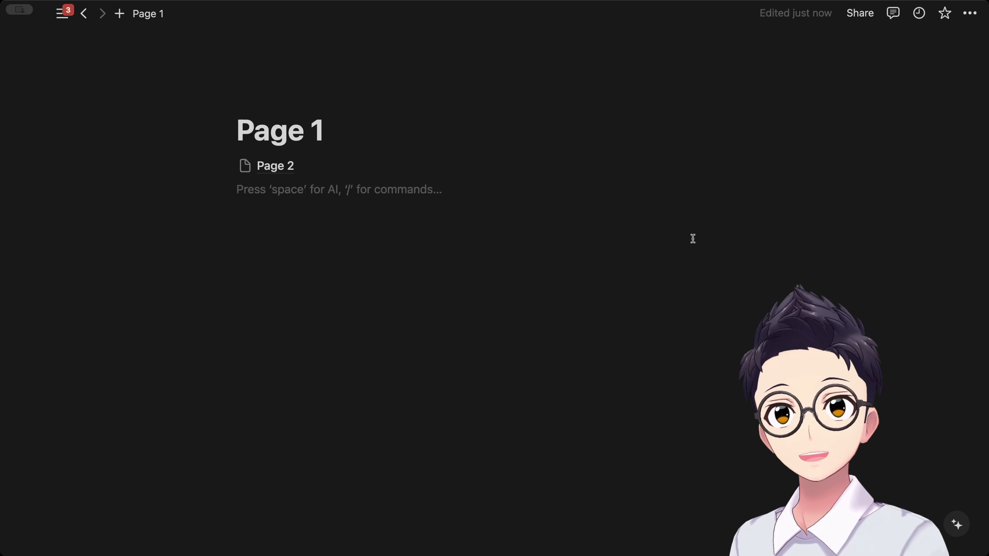
left_click(944, 15)
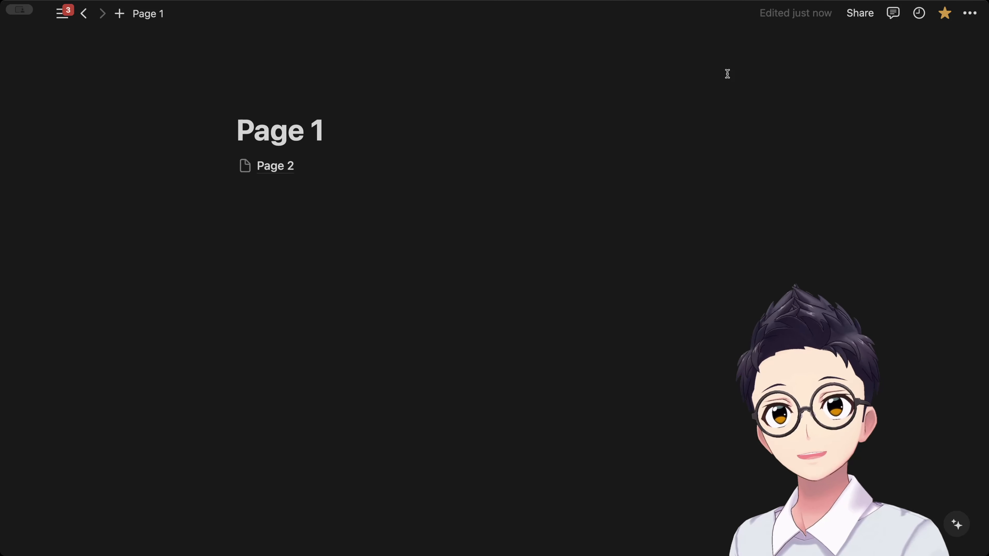
mouse_move(62, 14)
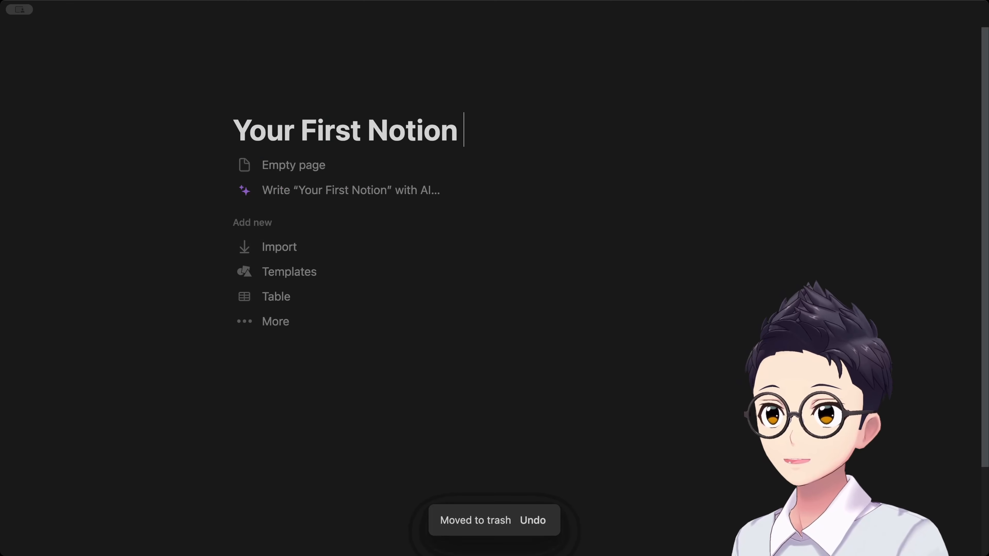
Step: Title the page "Your First Notion Page" and write "I wanted to type whatever in Notion." as its body text
type("Page")
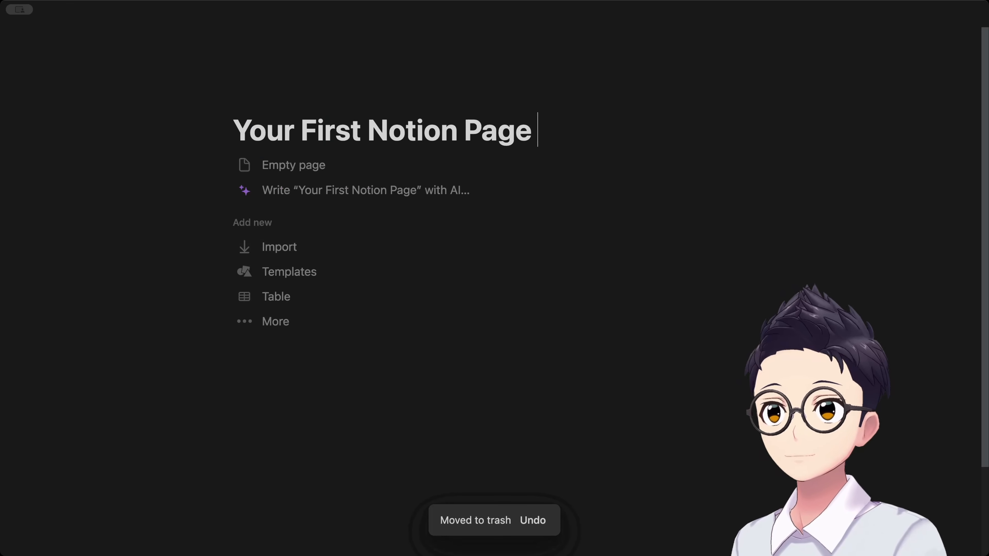
key("Return")
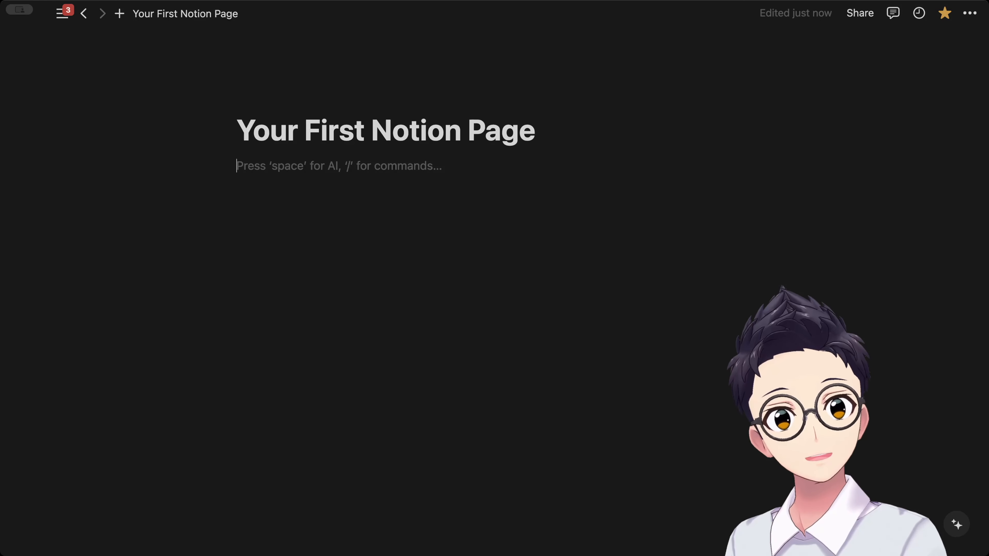
left_click(970, 16)
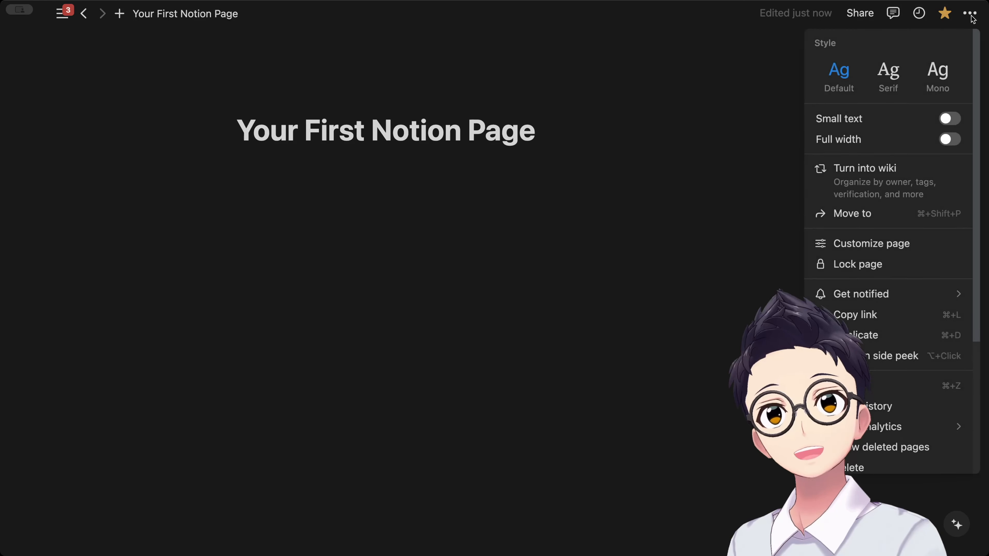
left_click(471, 210)
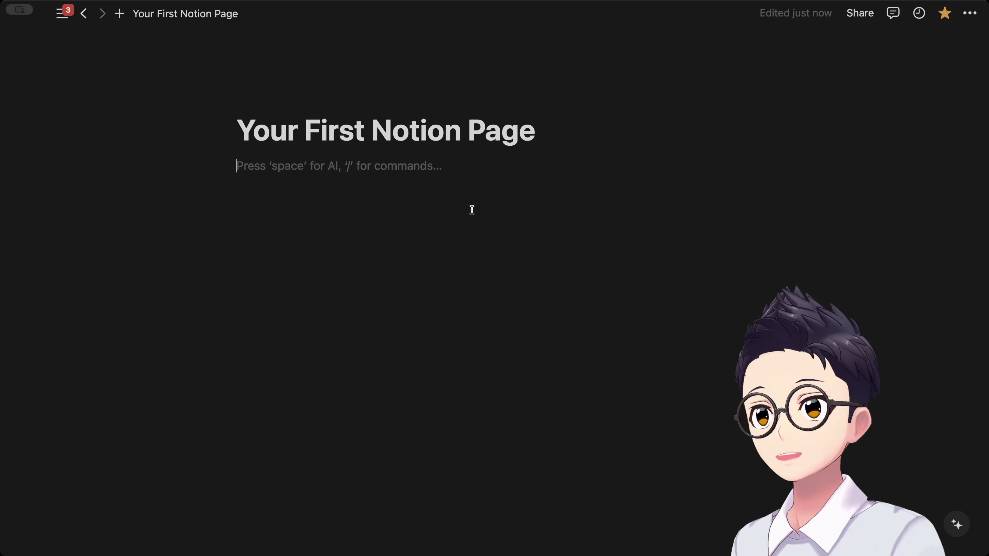
type("I wanted t")
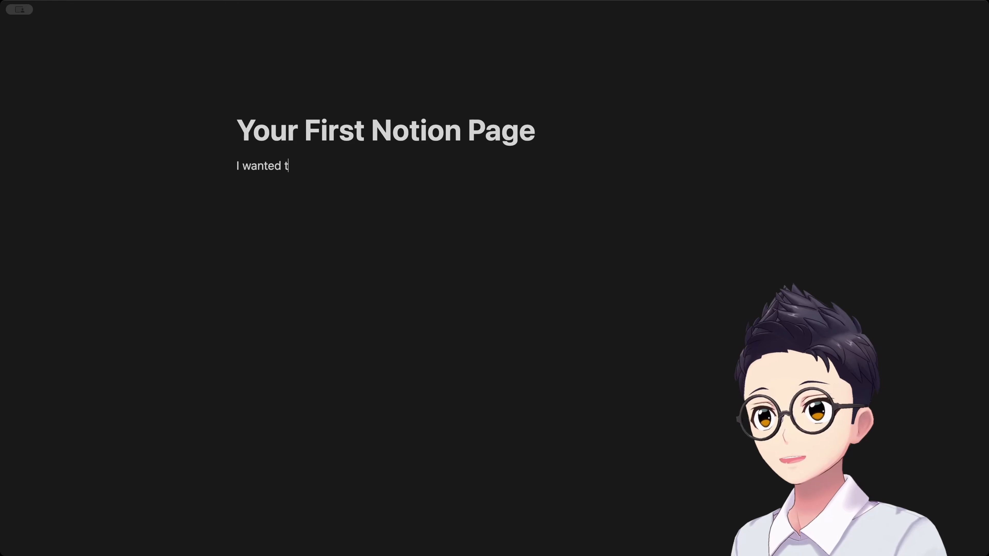
type("o type whatever in Notion.")
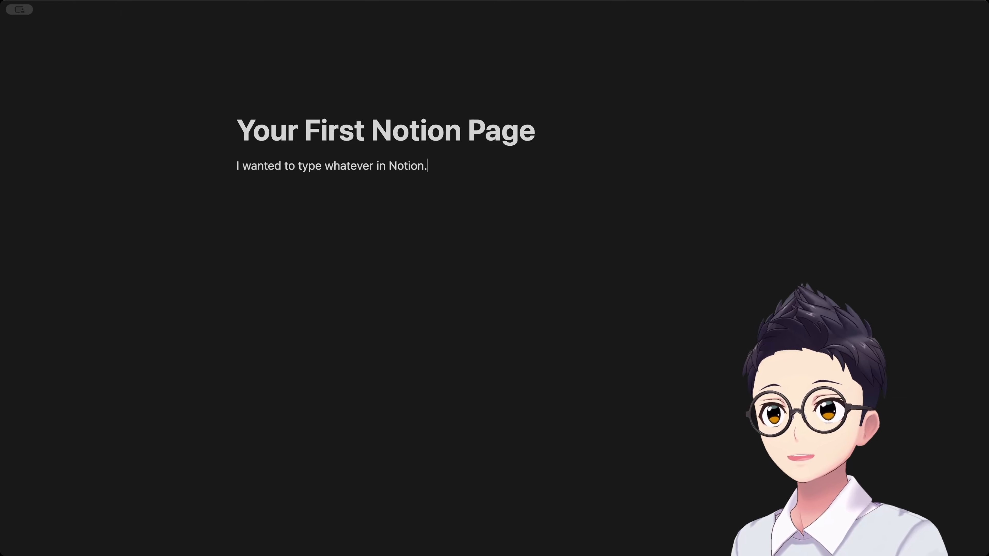
Step: Try the Serif and Mono font styles on the page and restore the Default style
left_click(969, 13)
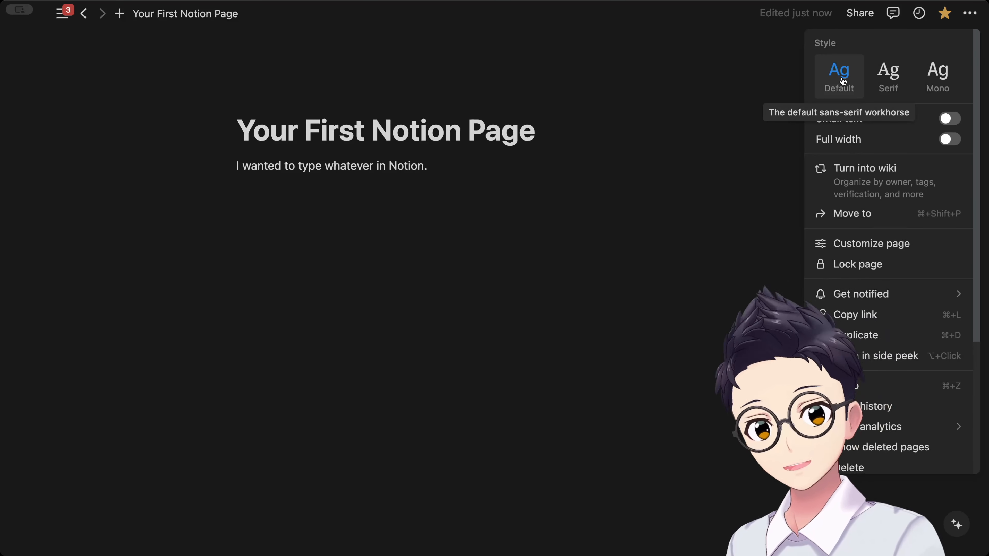
left_click(888, 76)
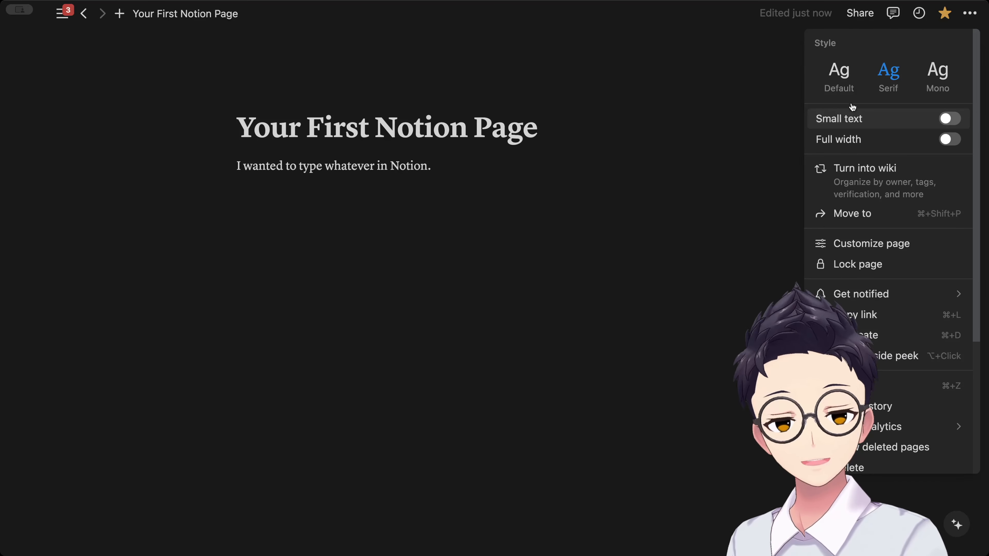
left_click(937, 71)
left_click(771, 133)
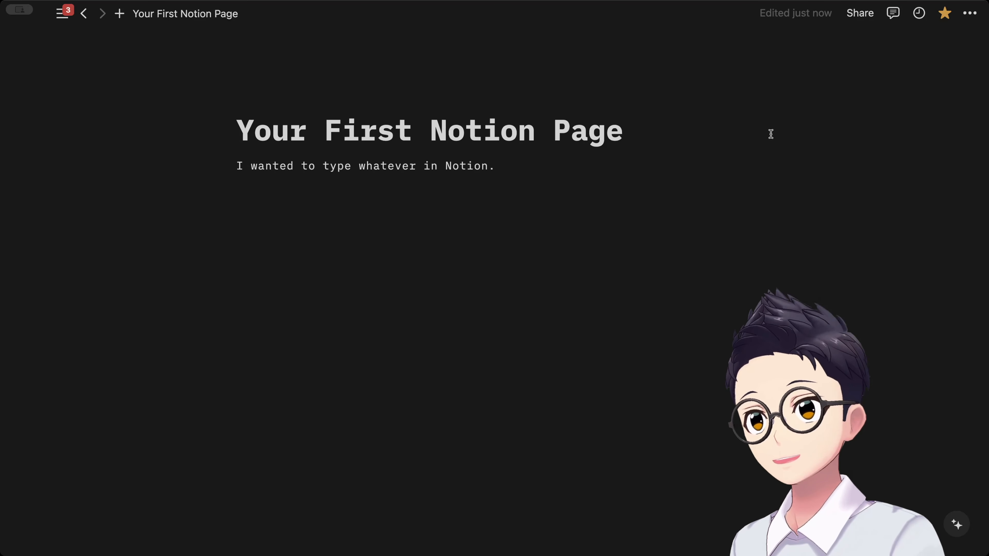
left_click(969, 13)
left_click(838, 76)
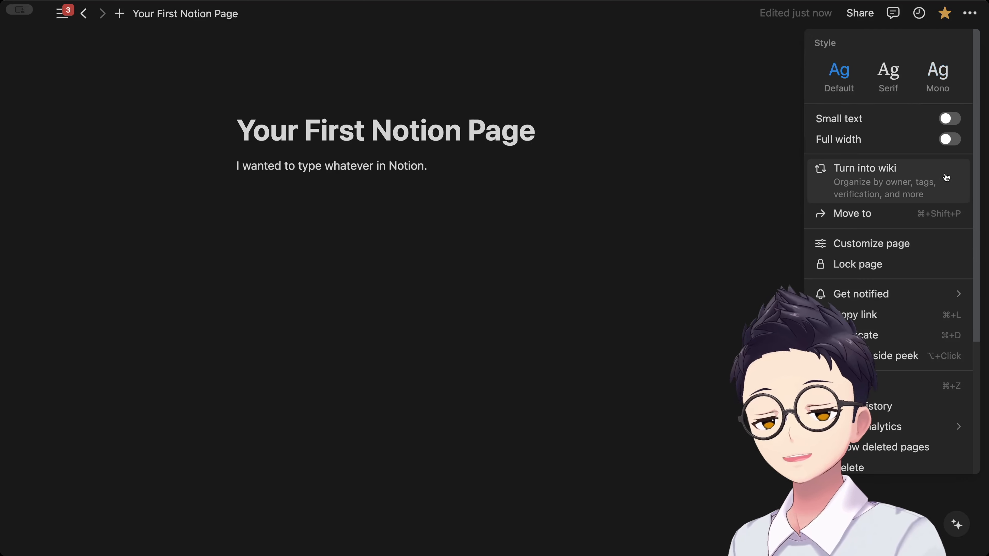
Step: Turn on full width for the page
left_click(950, 140)
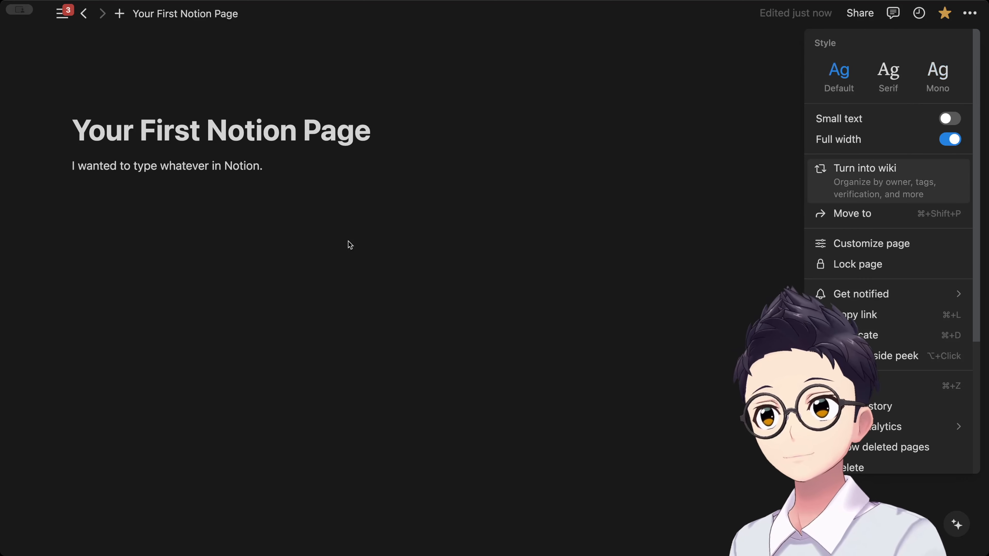
left_click(480, 217)
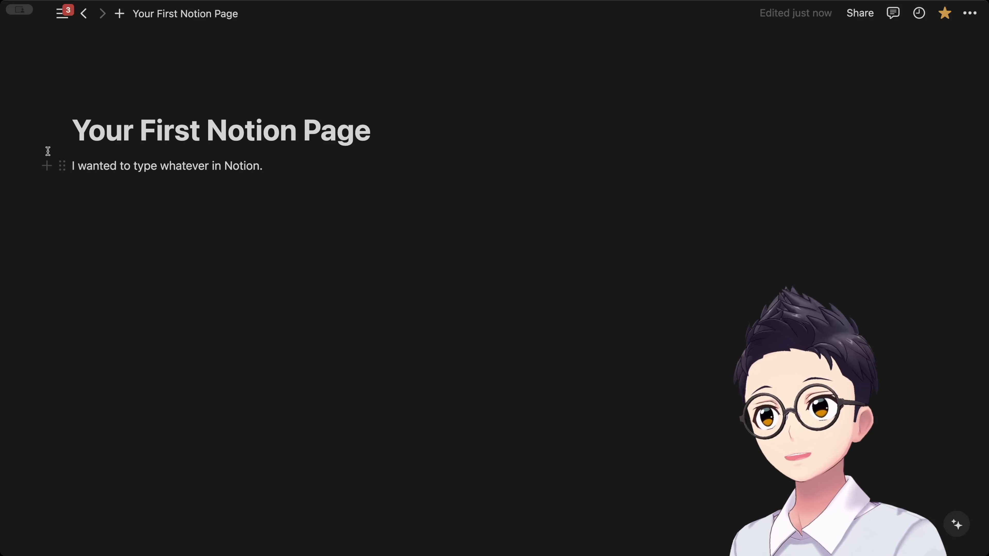
Step: View the favorite page "Dabi System 2024" and collapse the sidebar
left_click(61, 15)
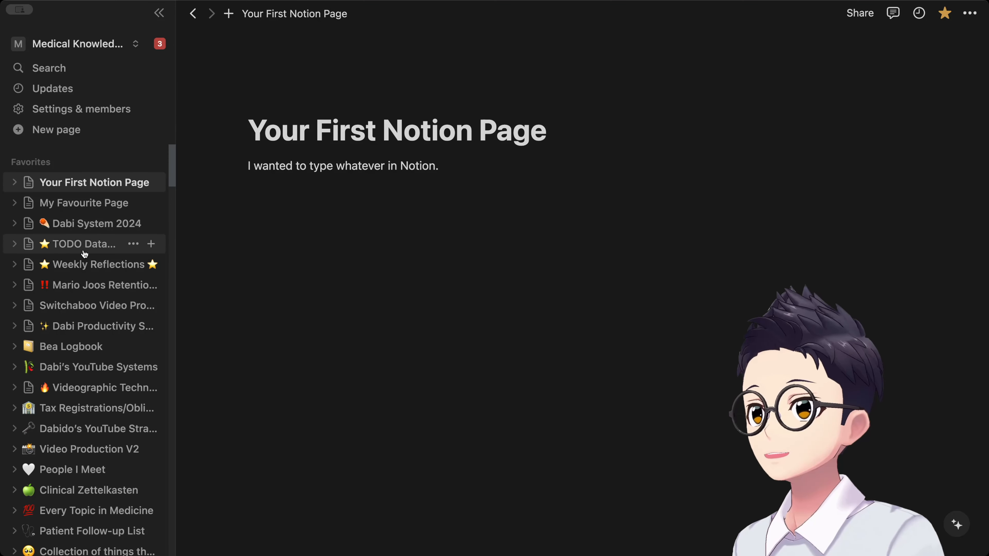
left_click(84, 225)
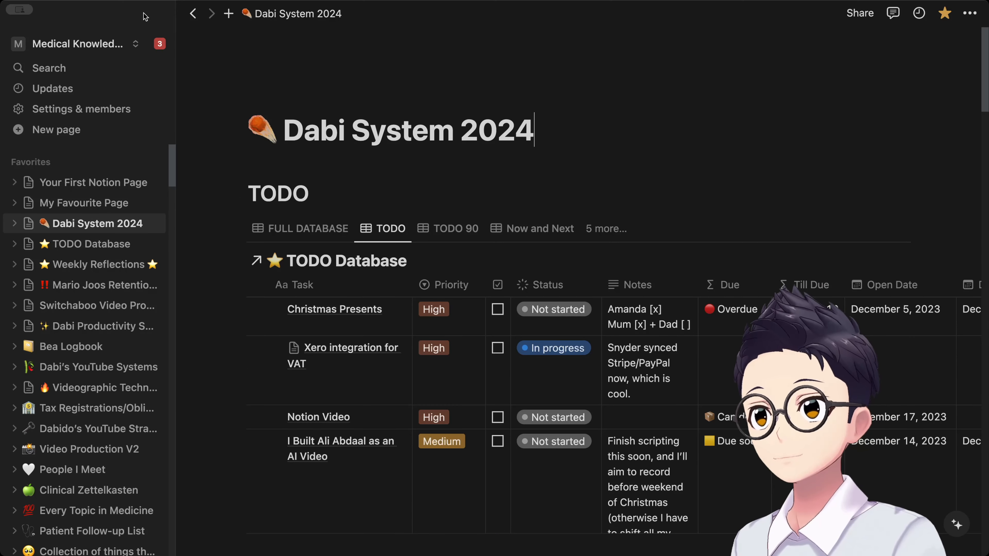
left_click(159, 13)
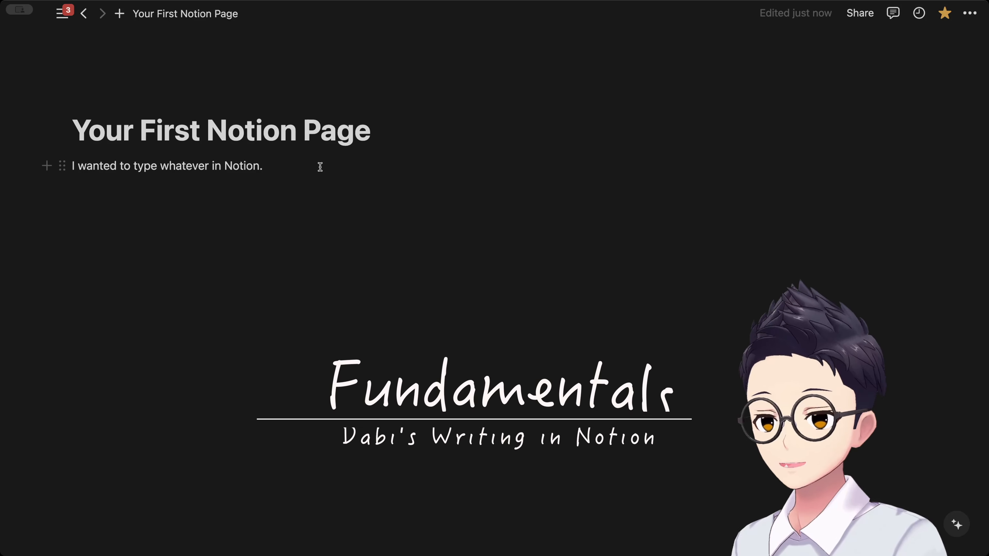
Step: Replace the body line of "Your First Notion Page" with the filler text "aow;iejfol;iwejfioawejo;fjweaofij"
triple_click(320, 166)
key("BackSpace")
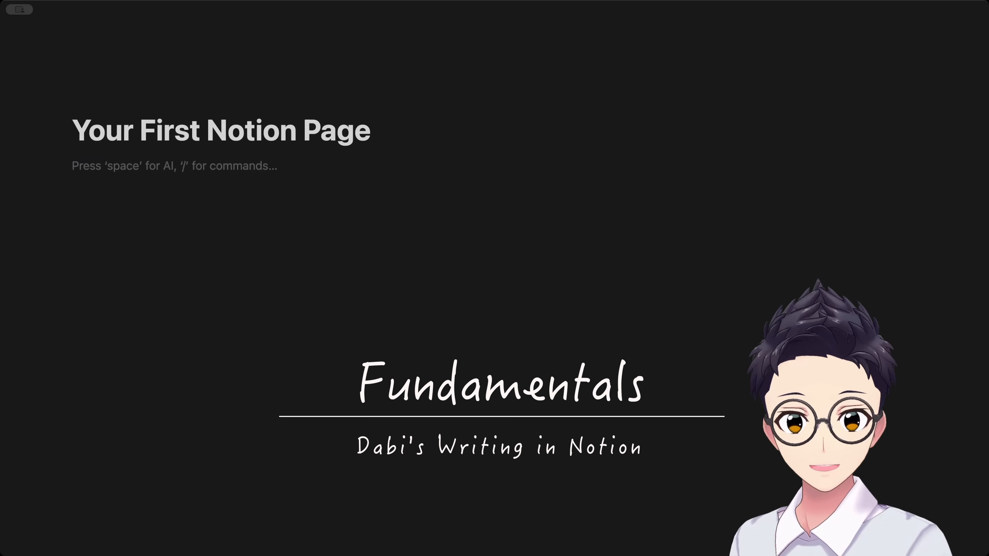
type("aow;iejfol;iwejfioawejo;fjweaofij")
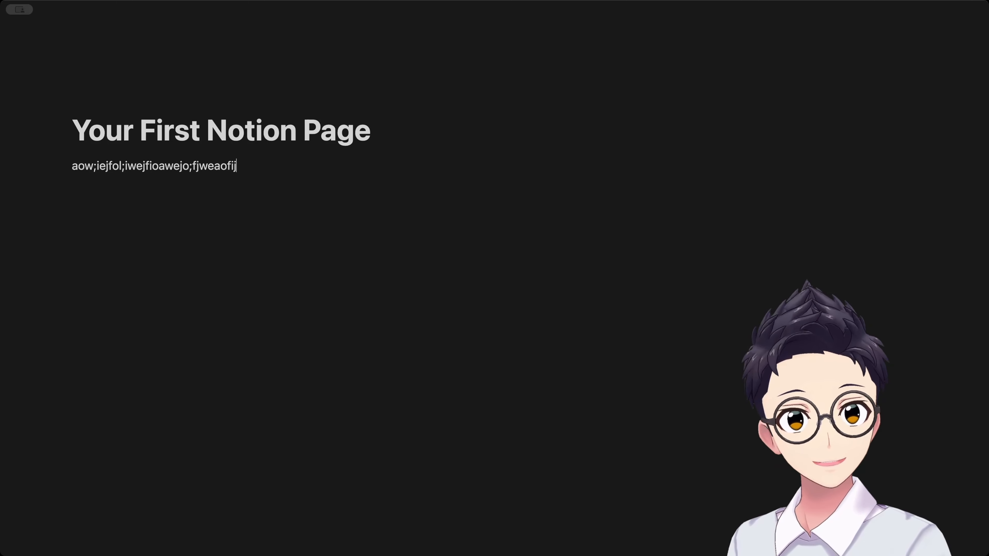
Step: Clear the filler line and add a Heading 1 block reading "This is a big heading" below the page title
key("super+BackSpace")
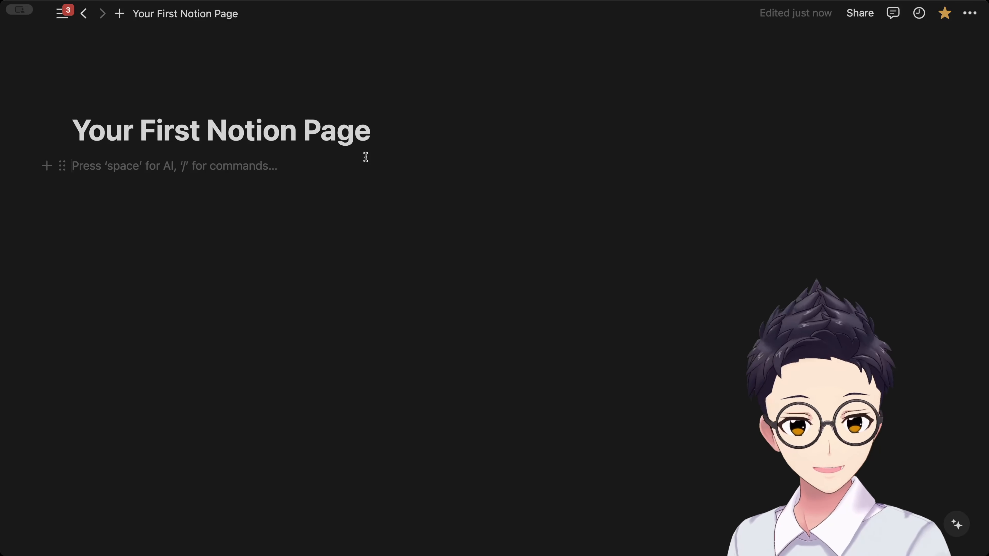
type("/")
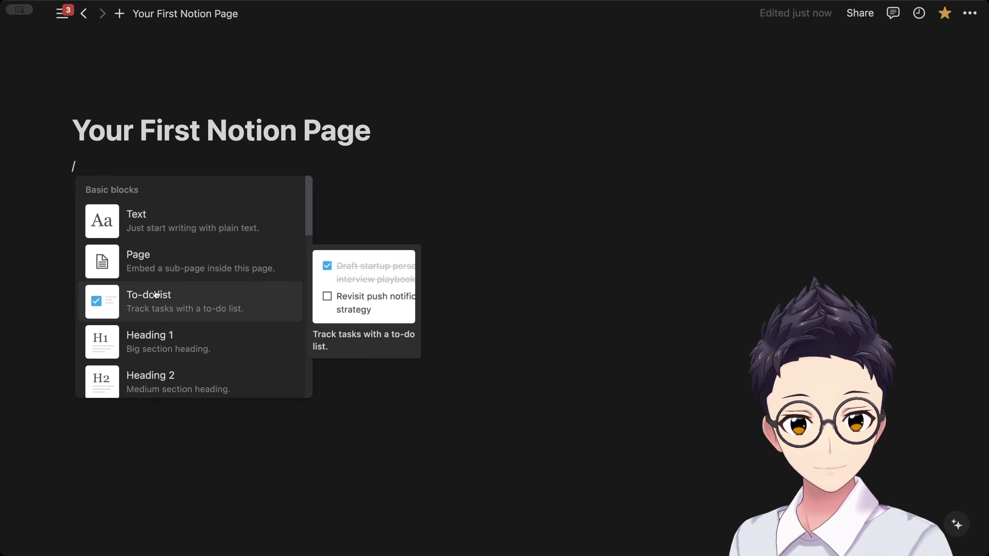
scroll(156, 293, "down", 1)
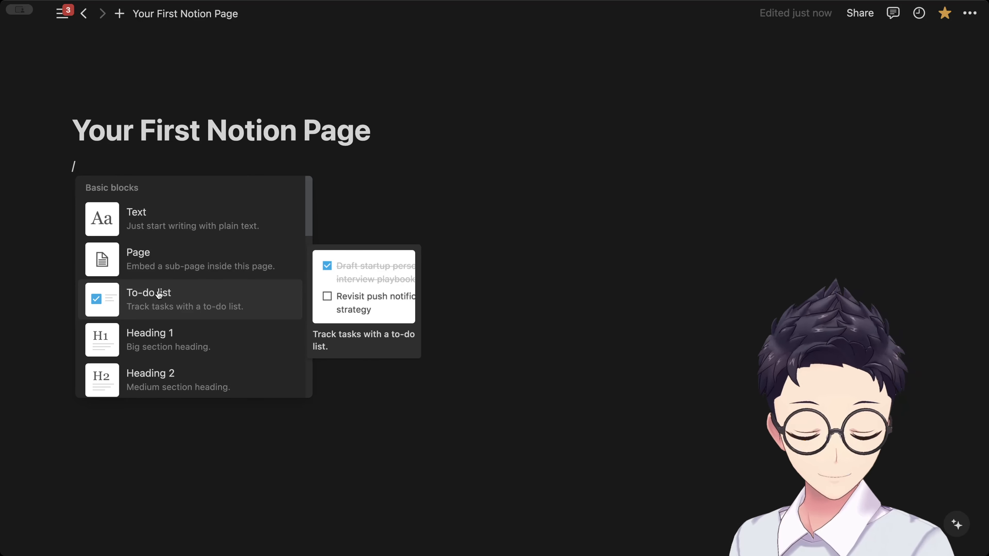
scroll(191, 345, "down", 3)
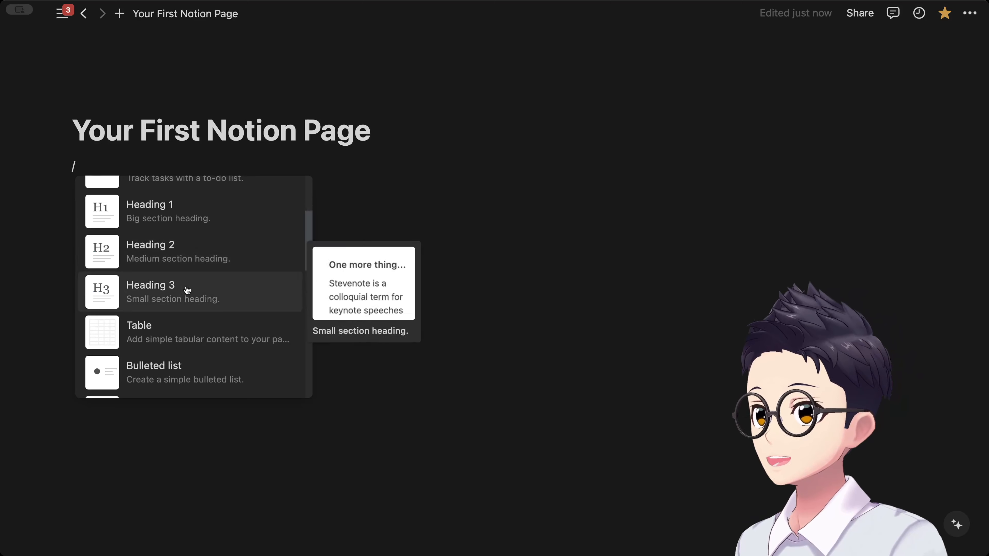
left_click(196, 213)
type("This is a big heading")
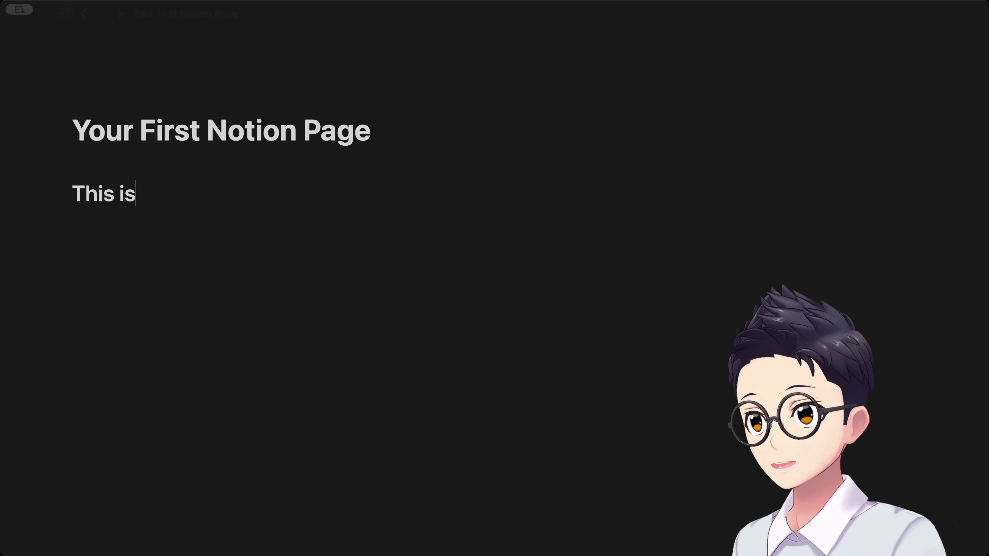
key("Return")
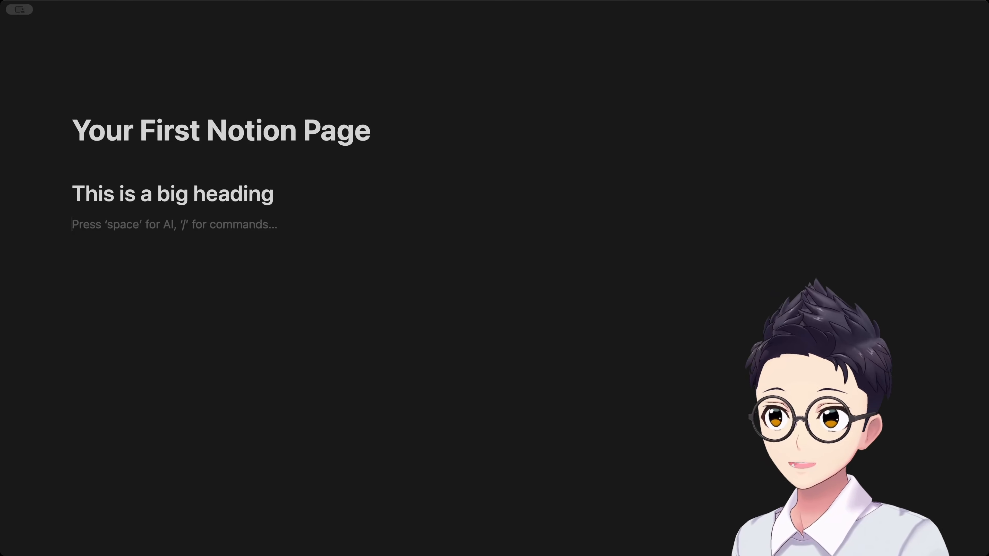
Step: Add a Heading 3 block reading "This is a smaller heading" below the big heading
type("/3")
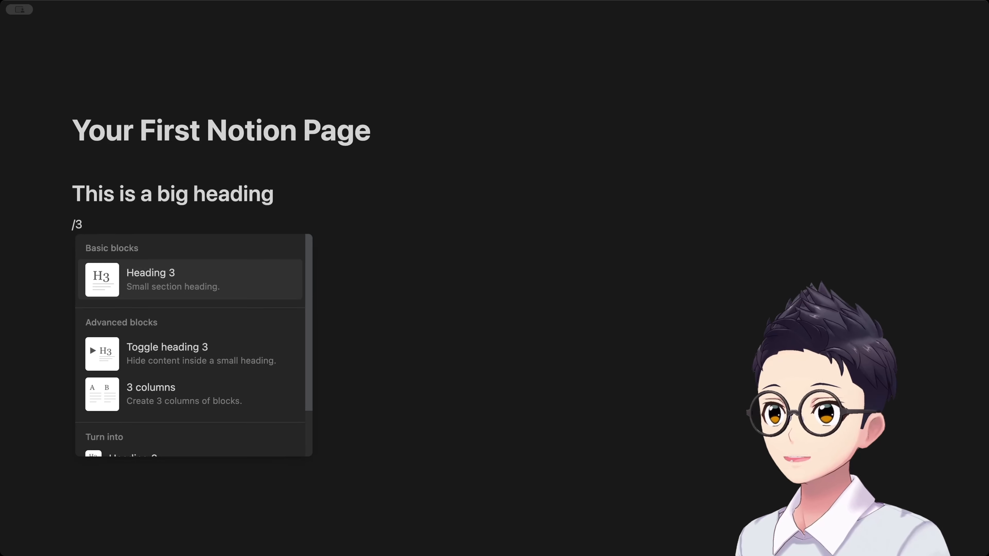
key("Return")
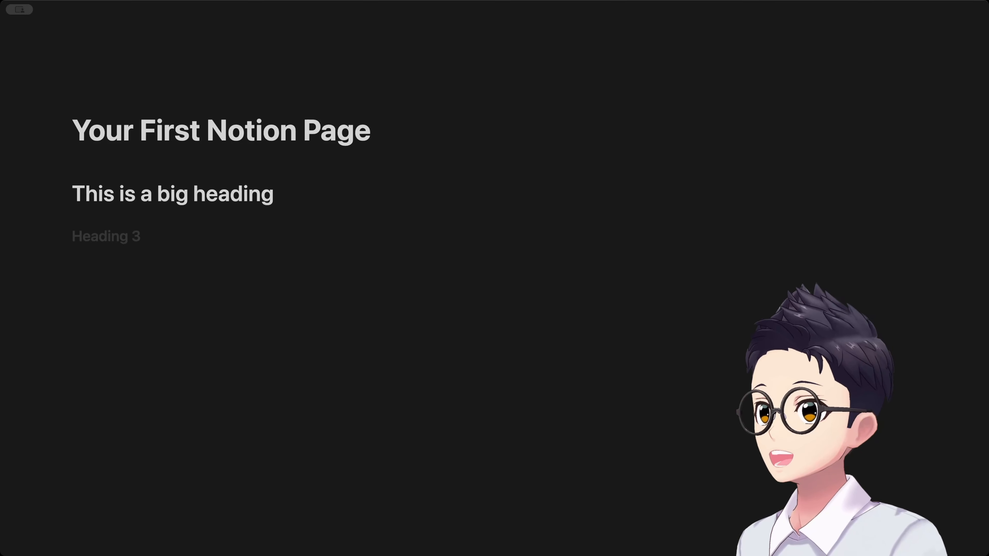
type("This is a smaller")
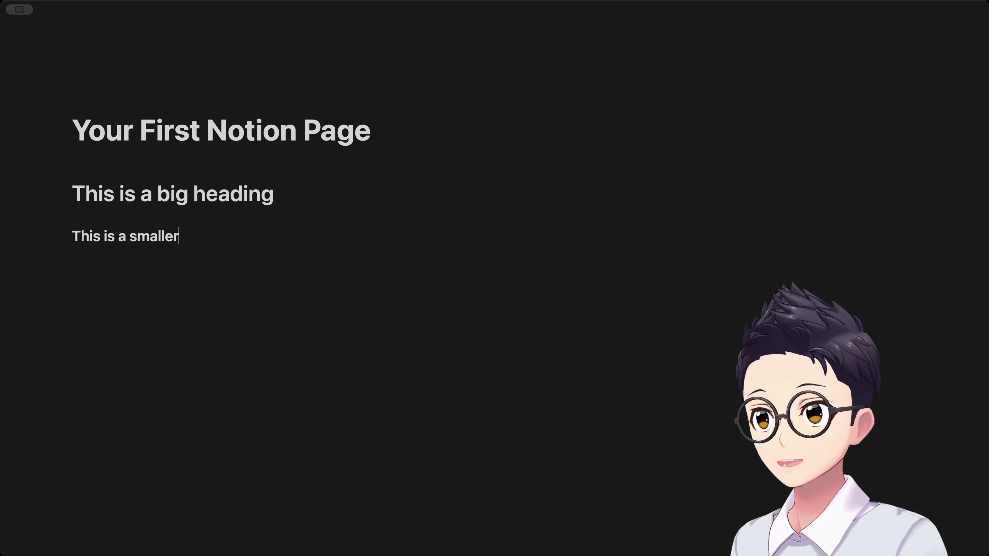
type(" heading")
key("Return")
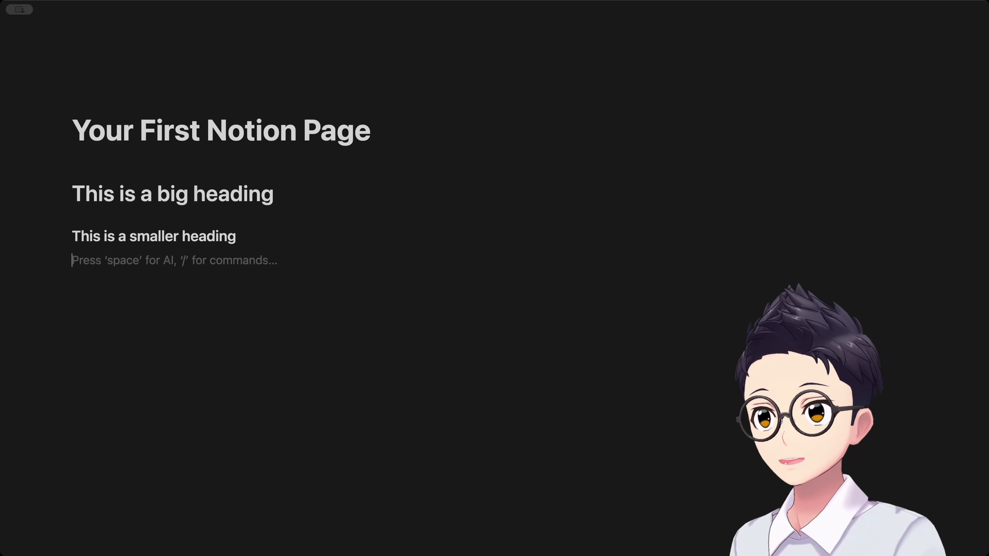
Step: Add a Heading 1 reading "Why do we use headings?" with the text line "Why do these things even matter?" beneath it
type("# Why do we use headings?")
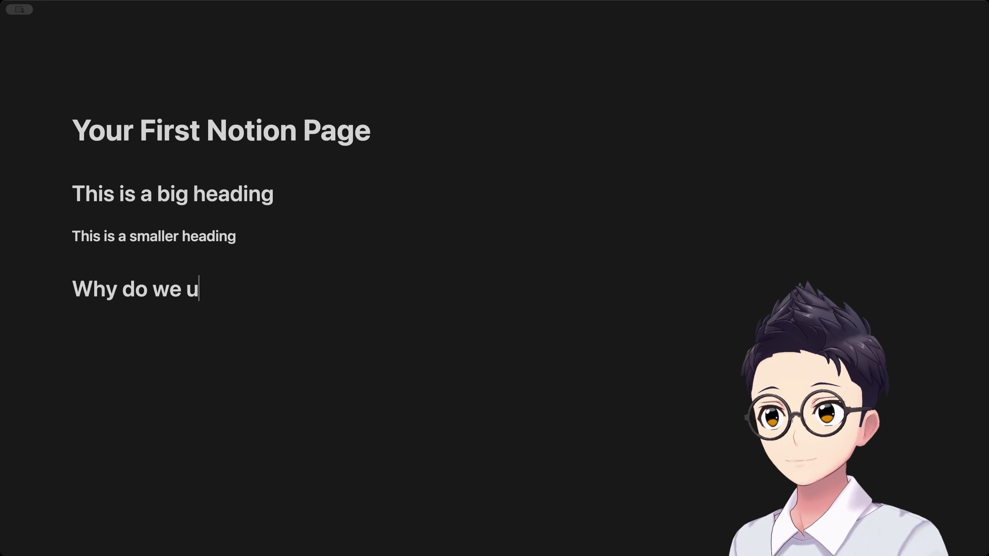
type("Why do these things even matter?")
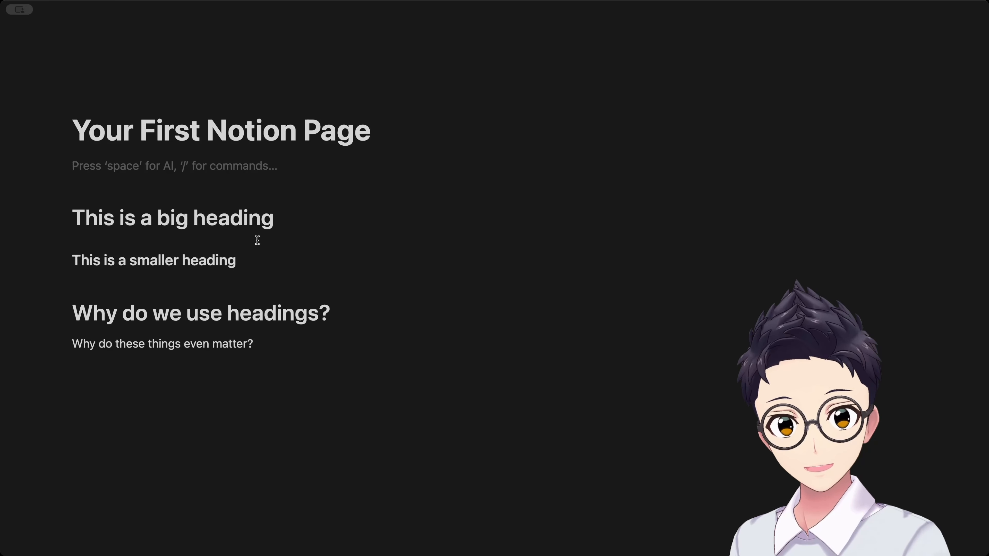
Step: Insert a table of contents block under the page title and follow its link to "Why do we use headings?"
type("/content")
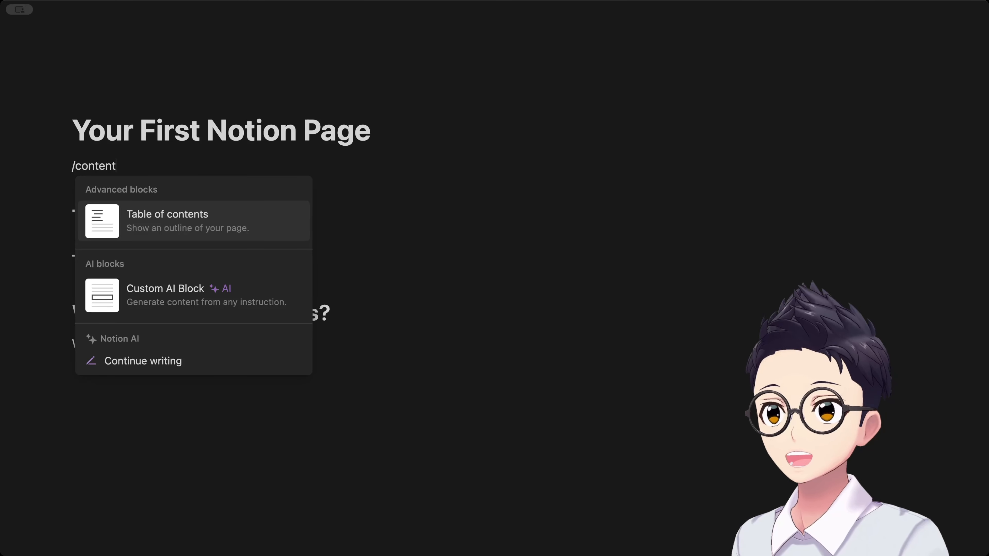
key("Return")
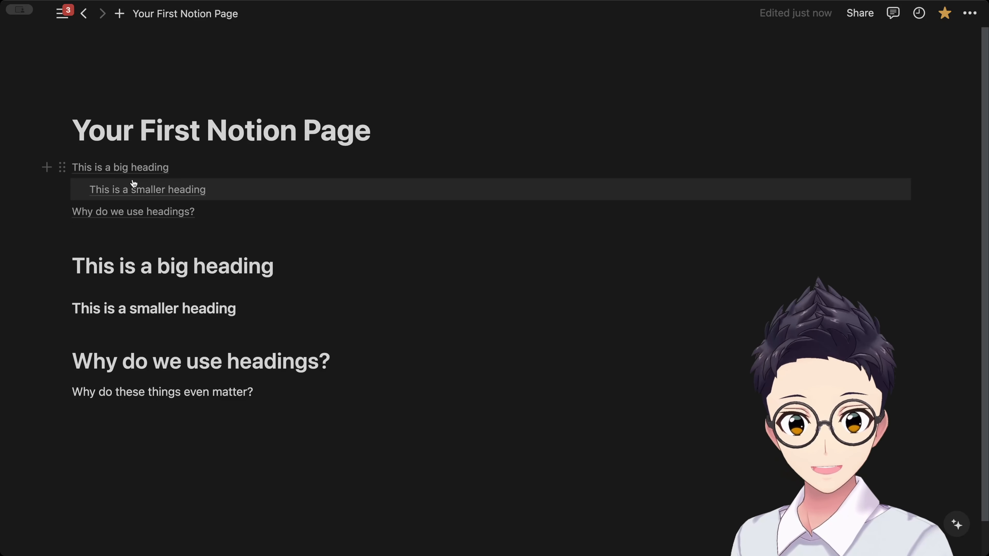
left_click(142, 212)
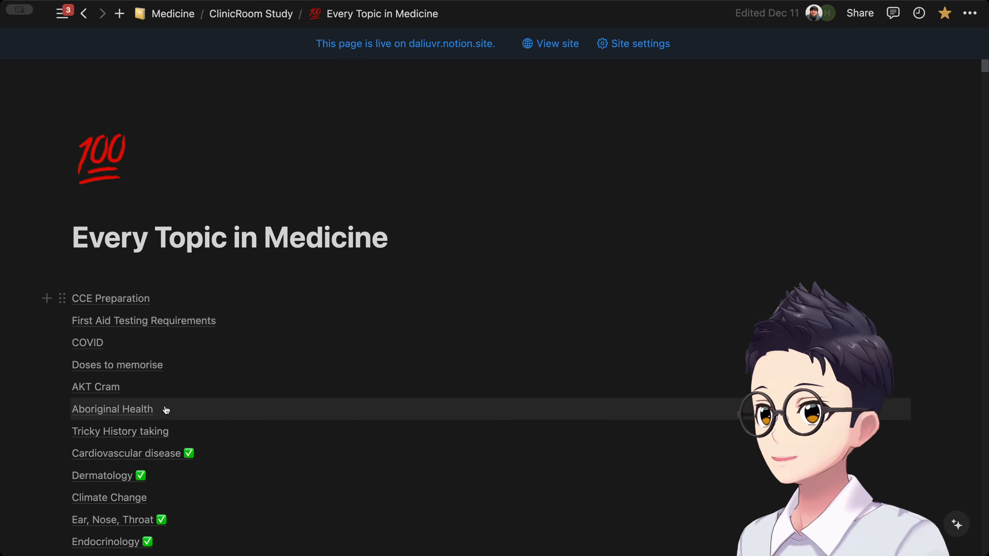
Step: Browse the table of contents of "Every Topic in Medicine" and go to its Gastroenterology section
scroll(317, 303, "down", 1)
scroll(191, 366, "down", 4)
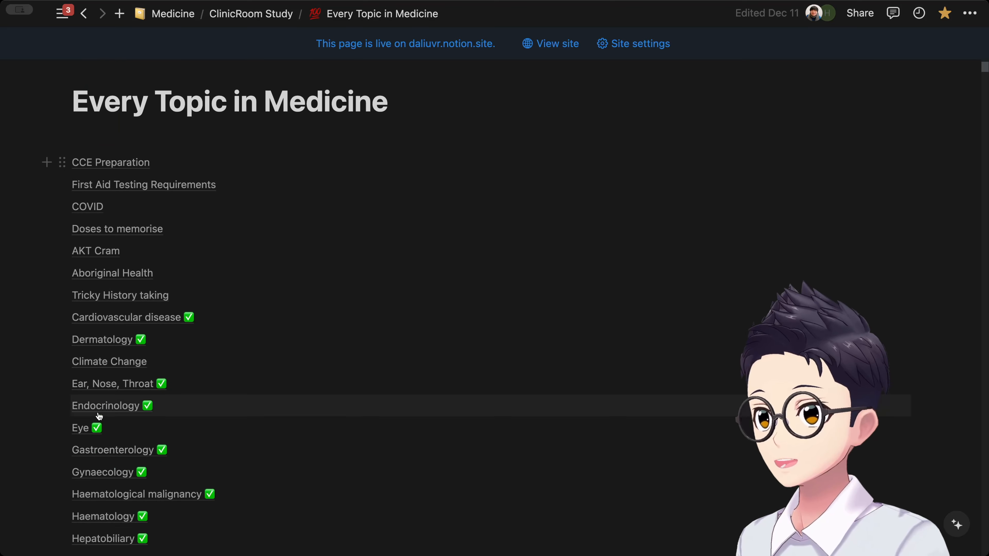
scroll(93, 389, "down", 3)
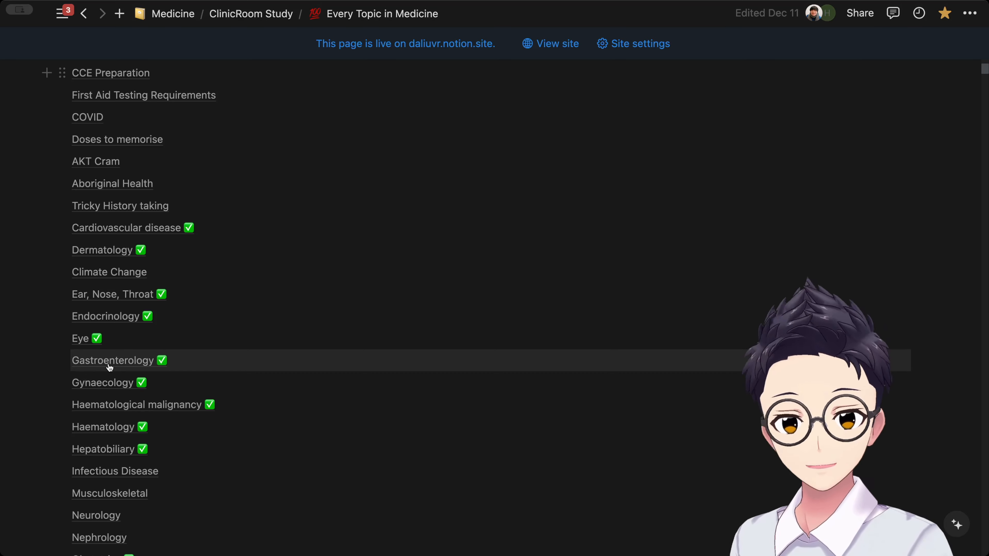
left_click(110, 366)
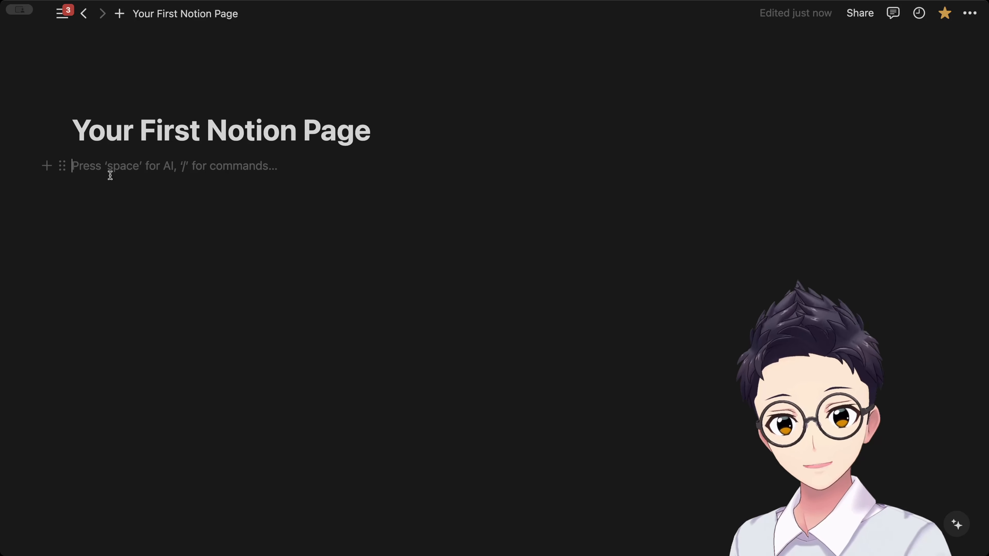
Step: Write a Heading 1 reading "Heading" and a Heading 2 reading "Heading 2" on the empty page
type("# Heading")
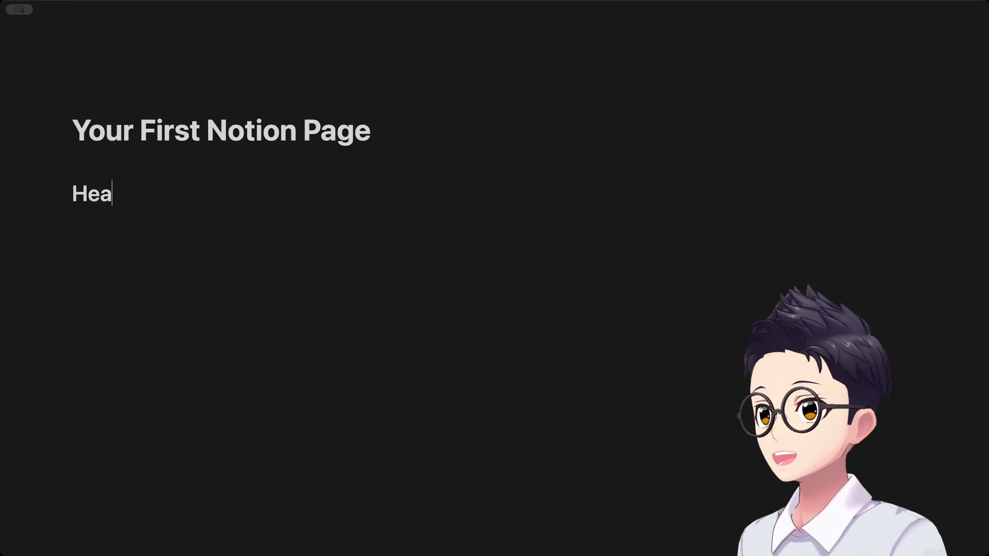
key("Return")
type("## ")
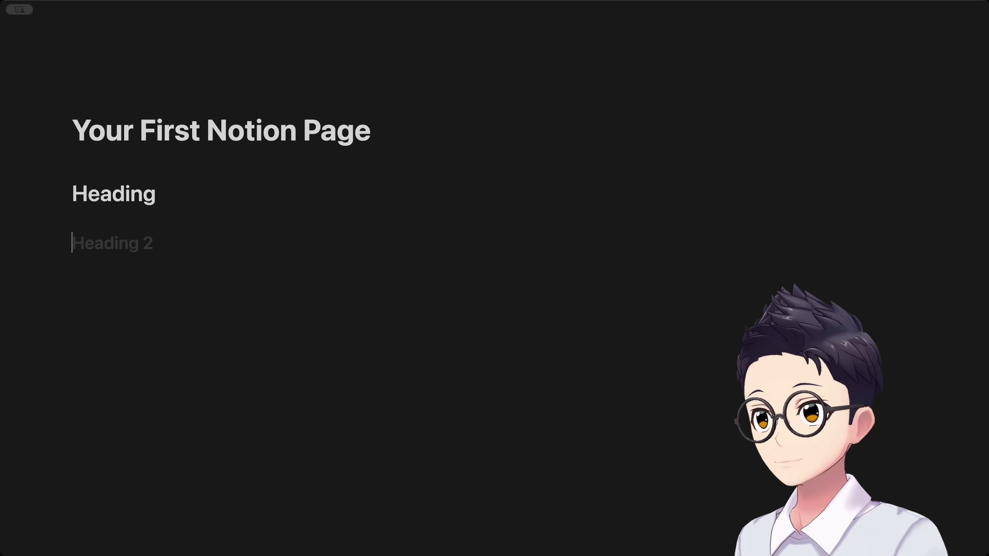
type("Heading 2")
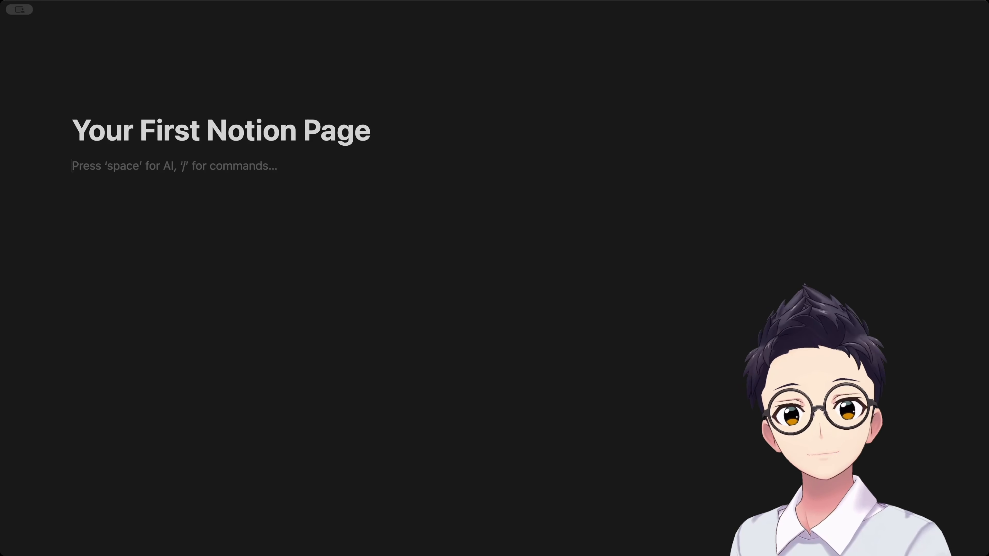
type("/")
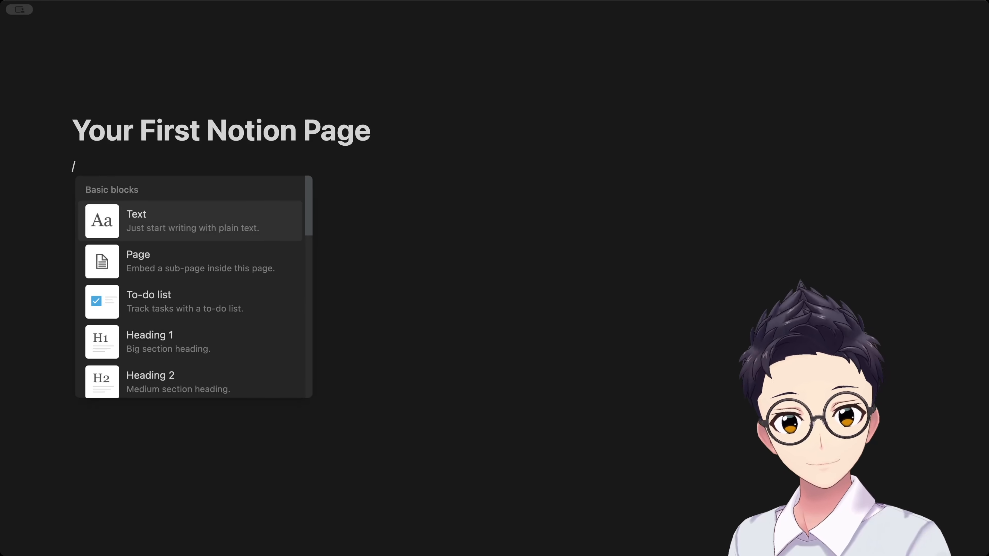
key("BackSpace")
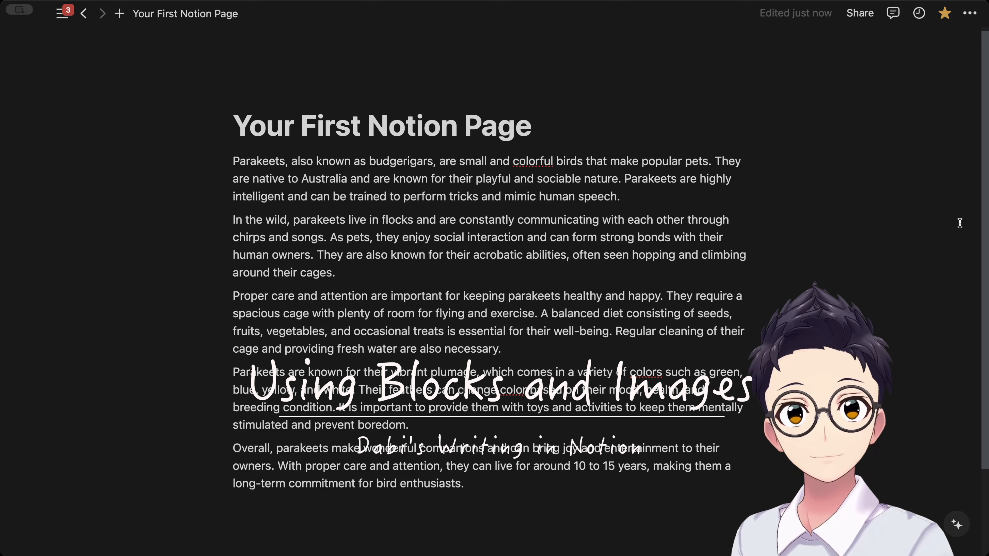
Step: Add the line "Keeps it within the block." at the end of the first parakeet paragraph, inside the same block
triple_click(229, 163)
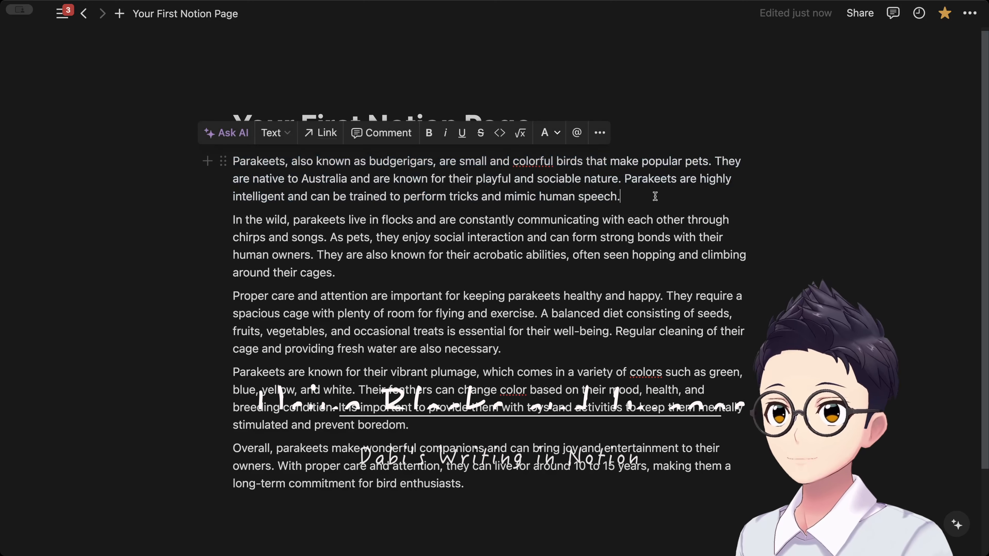
key("Return")
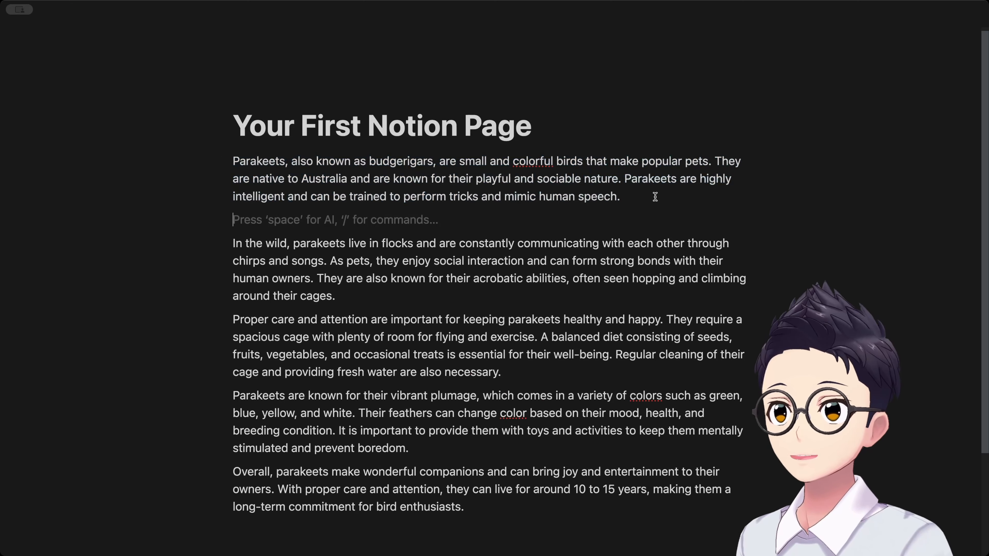
key("BackSpace")
key("shift+Return")
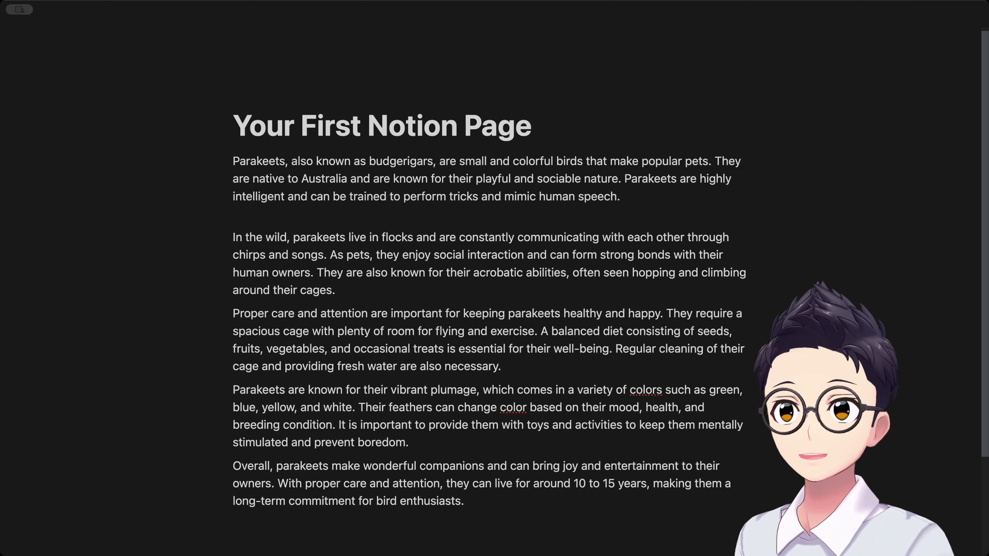
type("Keeps it within the")
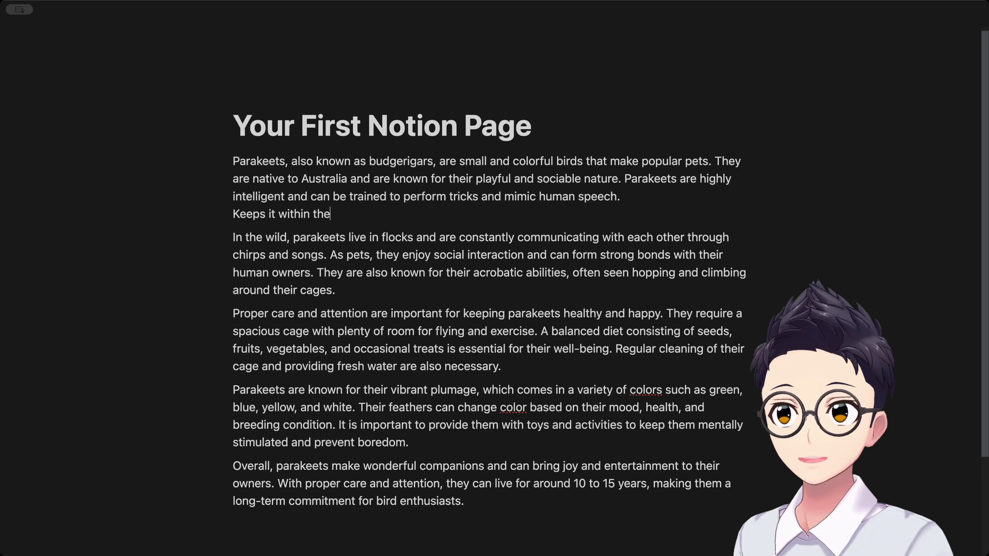
type(" block.")
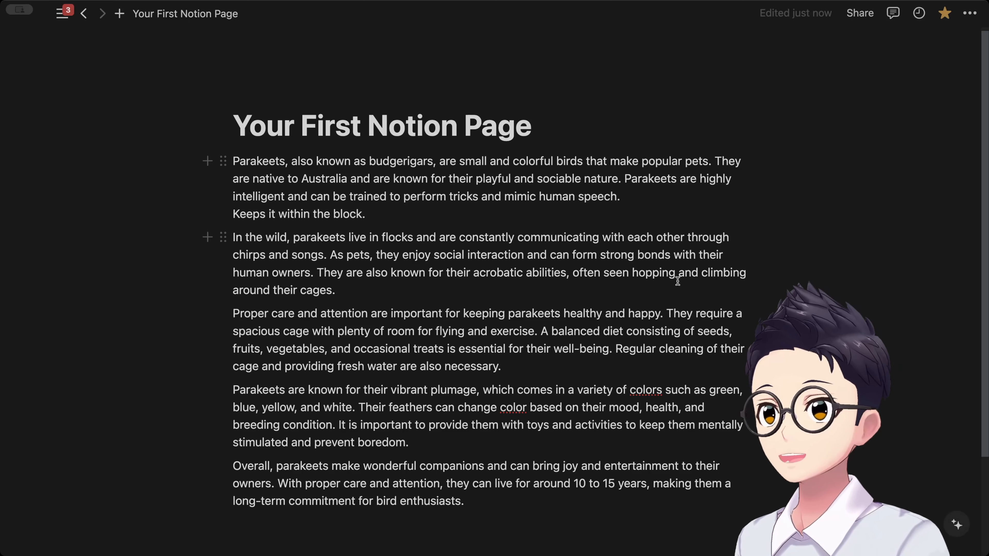
Step: Try rearranging the first two paragraph blocks, including side by side as columns, and return them to their original order
left_click_drag(222, 161, 258, 279)
left_click_drag(226, 236, 226, 171)
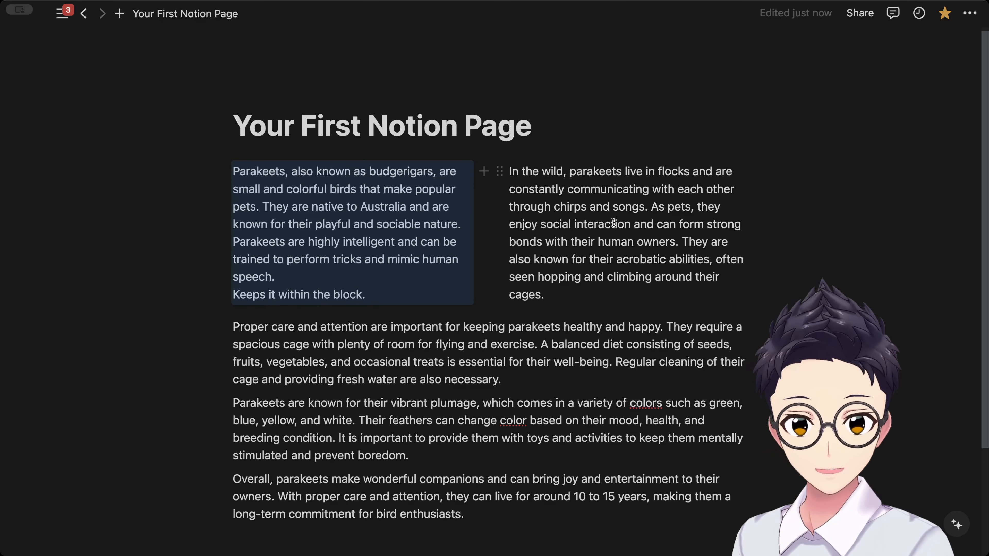
left_click_drag(220, 171, 217, 161)
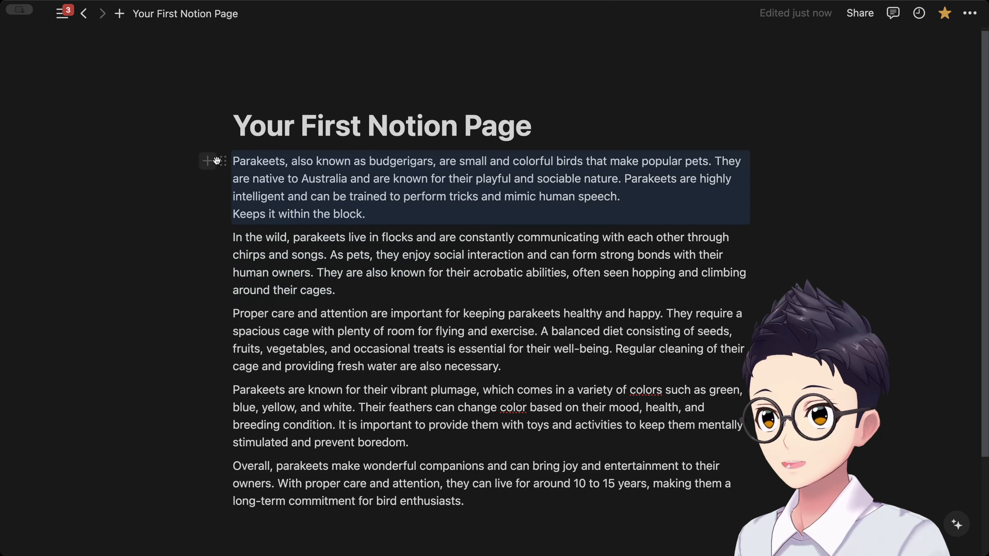
left_click(225, 238)
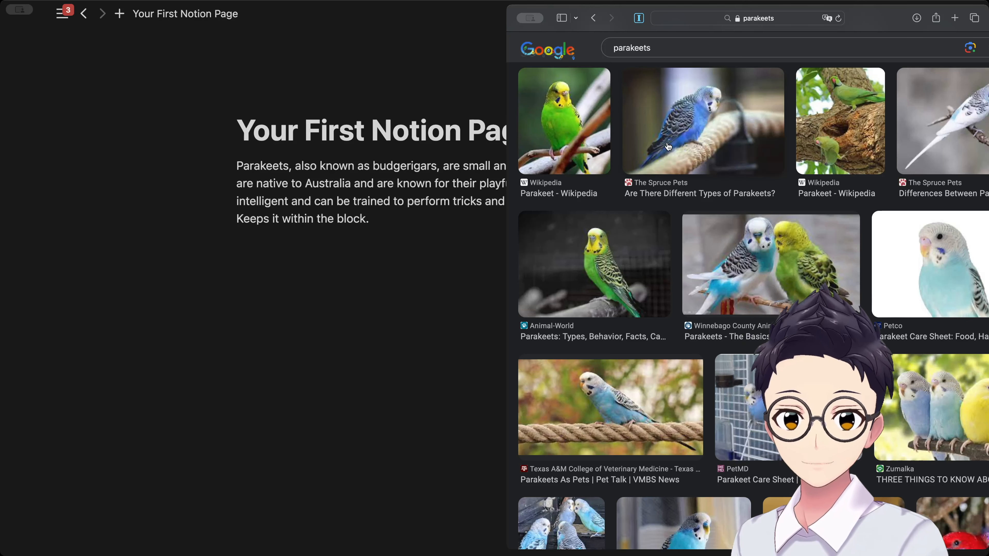
Step: Preview the green parakeet image from Wikipedia and bring up the paste command for a new block below the parakeet paragraph
scroll(557, 151, "up", 1)
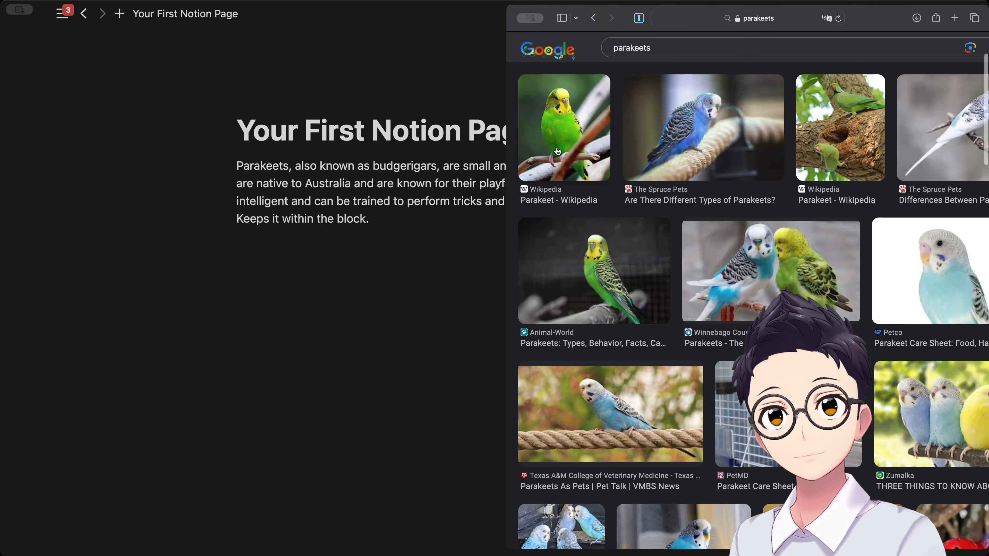
left_click(558, 151)
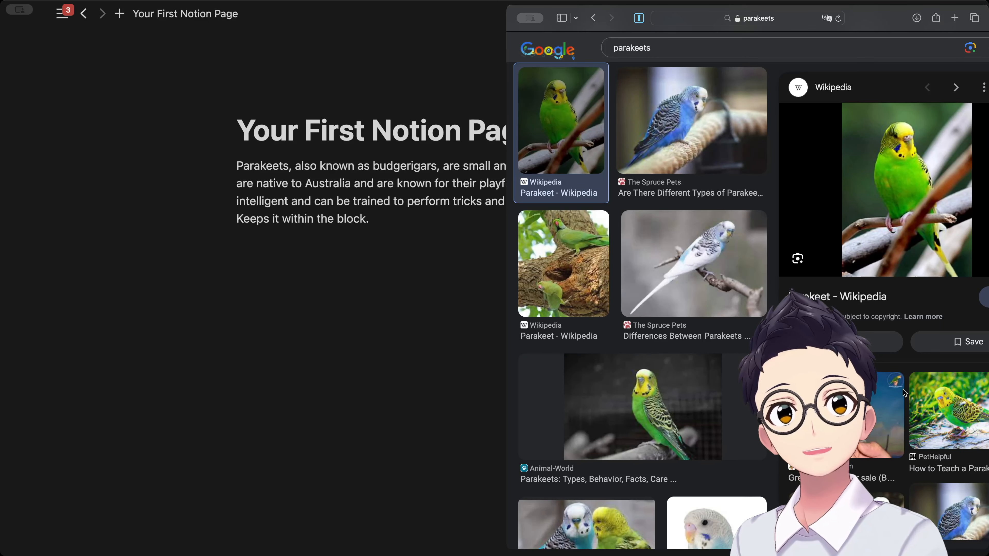
left_click(304, 254)
right_click(317, 321)
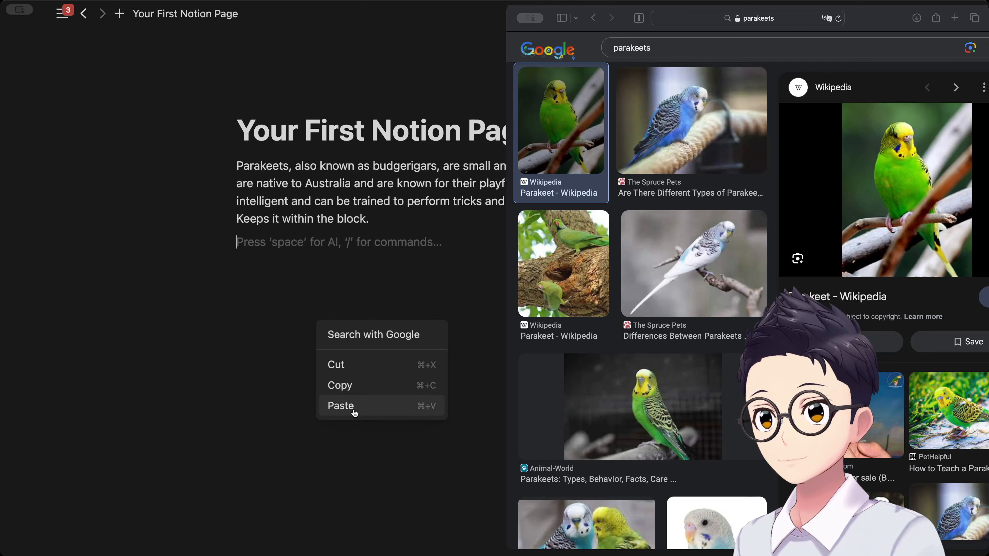
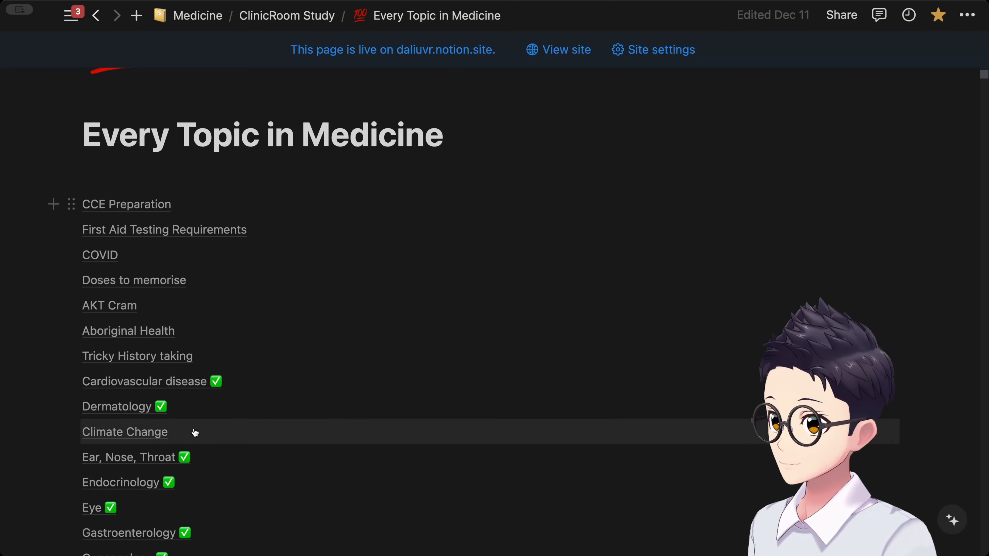
Step: Go to the Cardiovascular disease section of "Every Topic in Medicine" and try expanding and collapsing its aortic toggles, leaving Aortic Dissection expanded
scroll(195, 430, "down", 3)
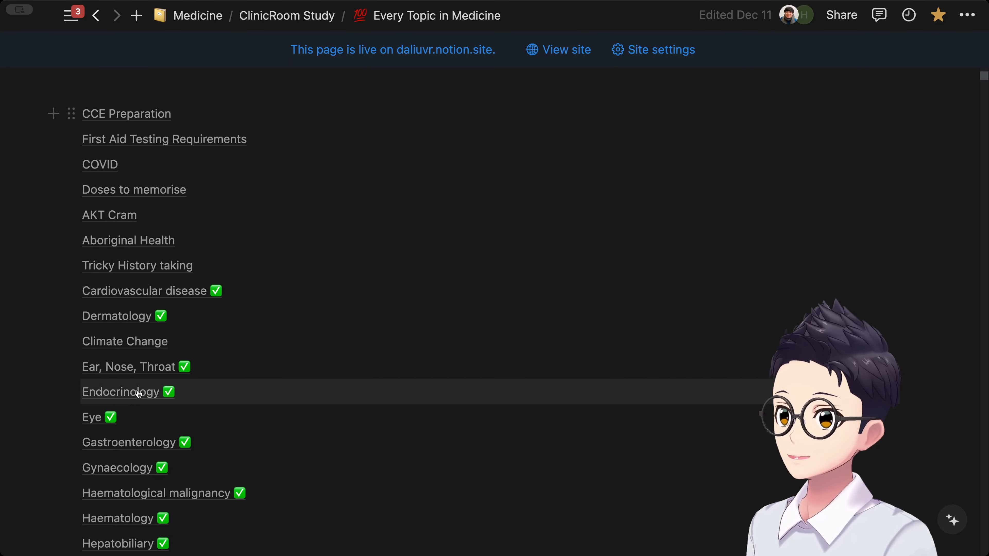
left_click(156, 291)
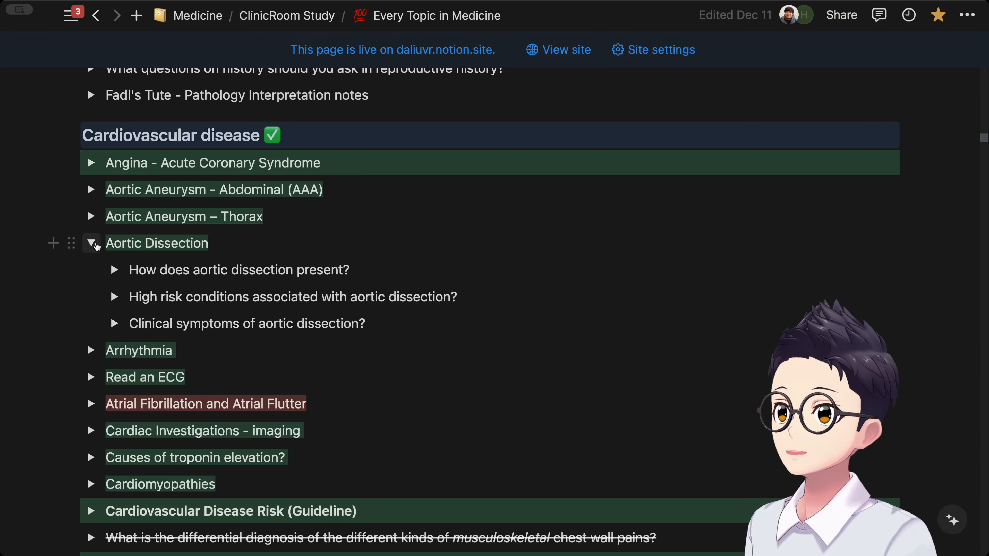
left_click(91, 243)
left_click(91, 243)
left_click(88, 217)
left_click(88, 217)
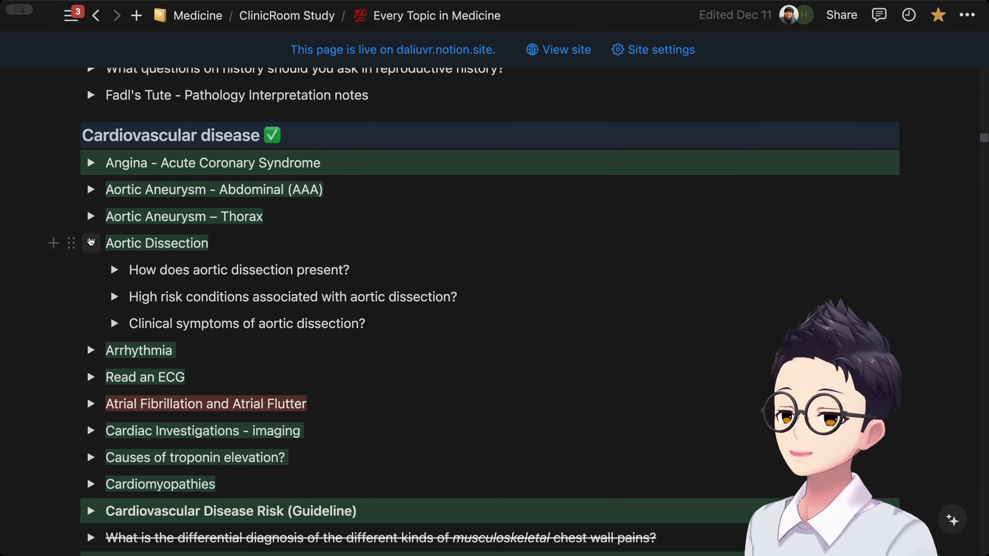
left_click(90, 243)
left_click(90, 243)
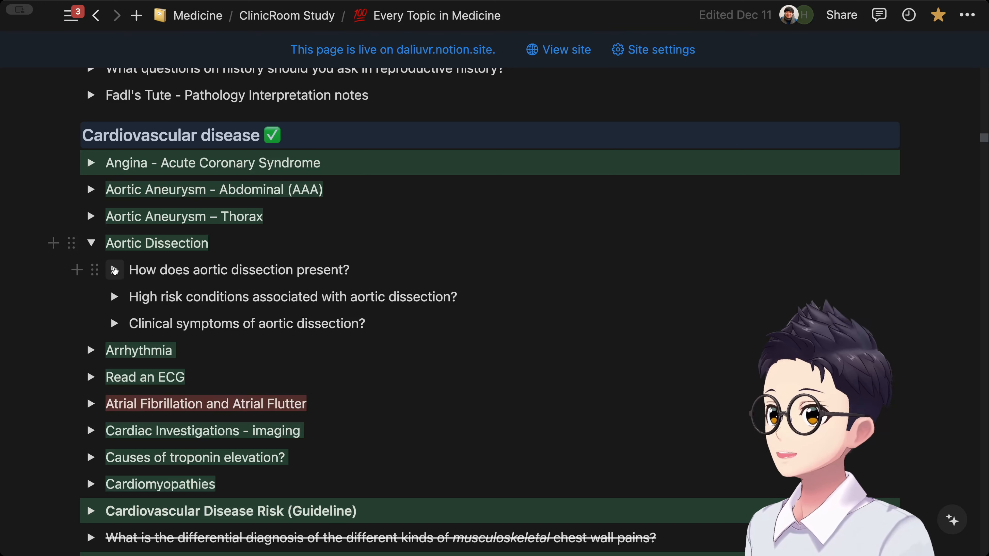
Step: Examine the question "How does aortic dissection present?", reveal and select its two answer paragraphs, and hide them again
left_click(178, 268)
triple_click(178, 268)
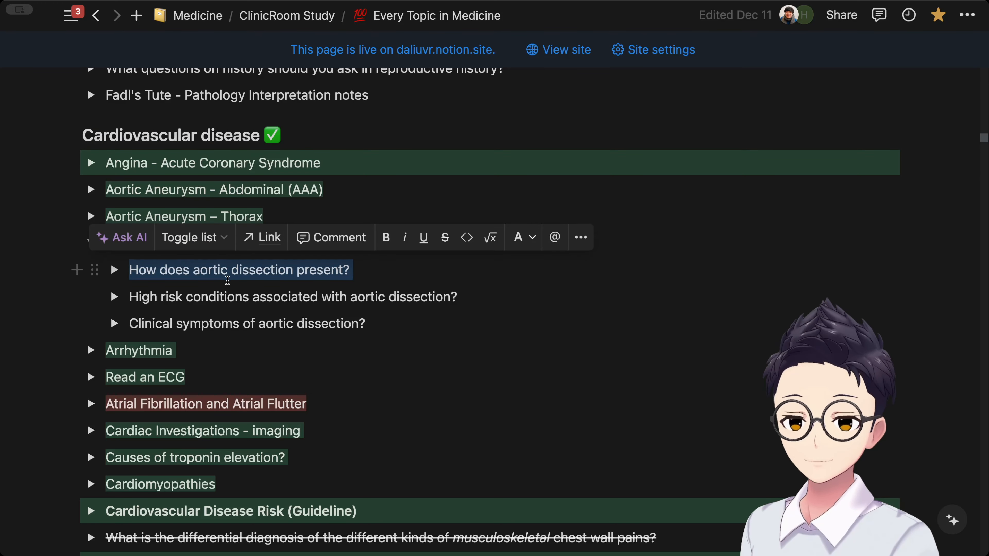
left_click(112, 277)
left_click_drag(248, 298, 569, 342)
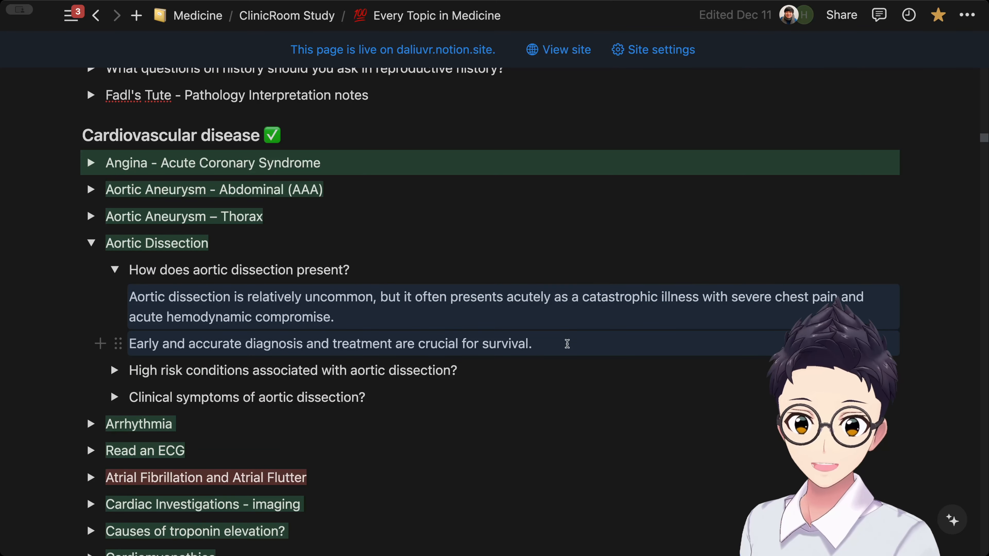
left_click(567, 344)
left_click(114, 270)
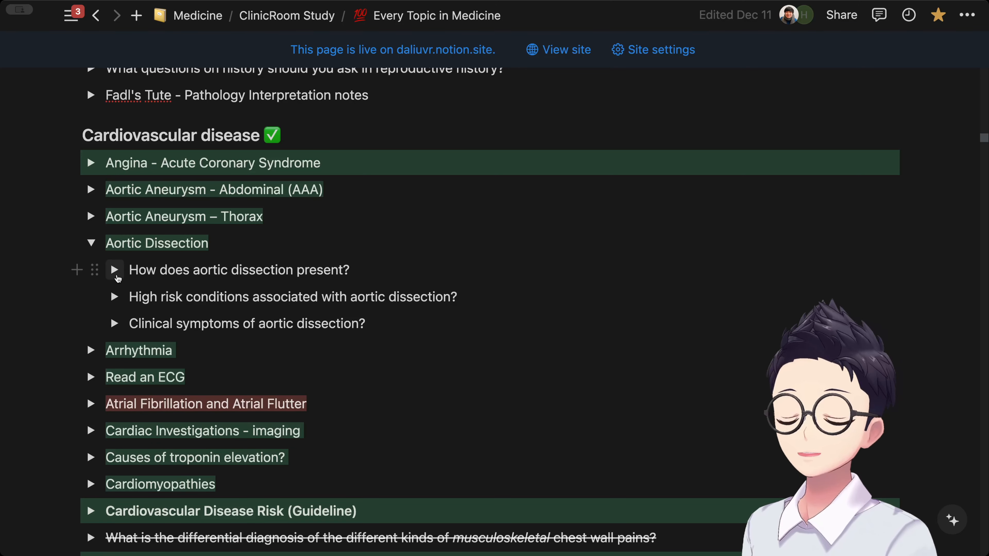
Step: Reselect the aortic dissection presentation question, check its answer once more, and return to the question with the answer hidden
triple_click(186, 272)
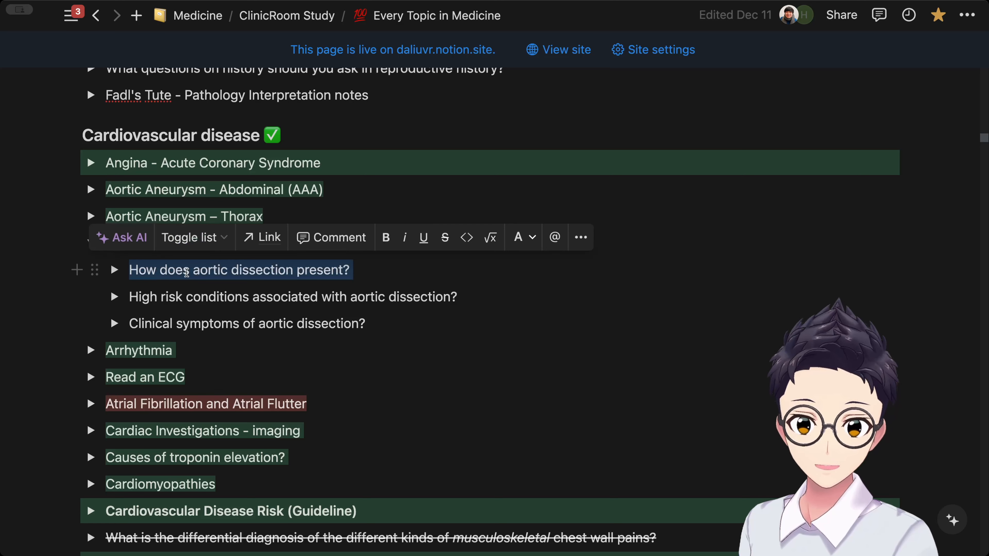
left_click(112, 276)
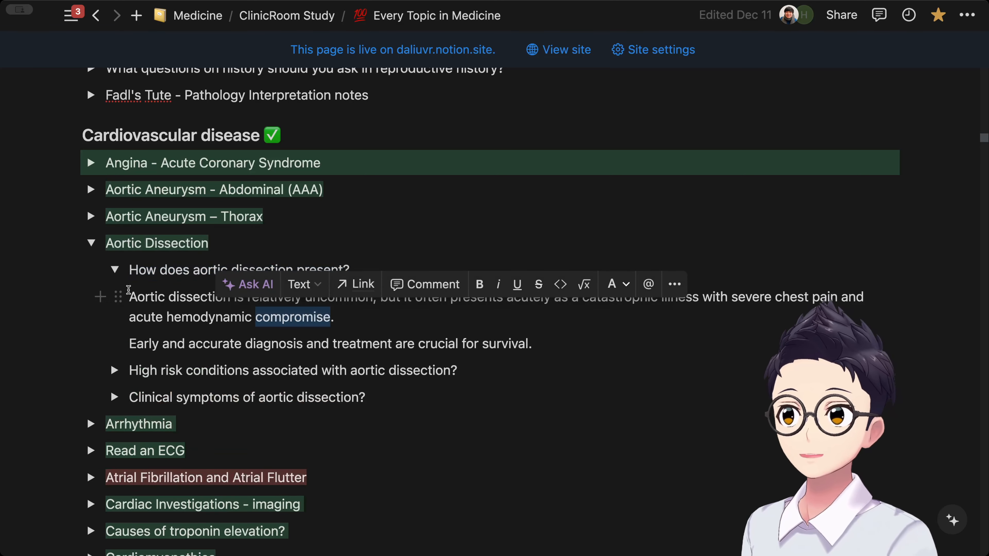
left_click(112, 277)
left_click(144, 271)
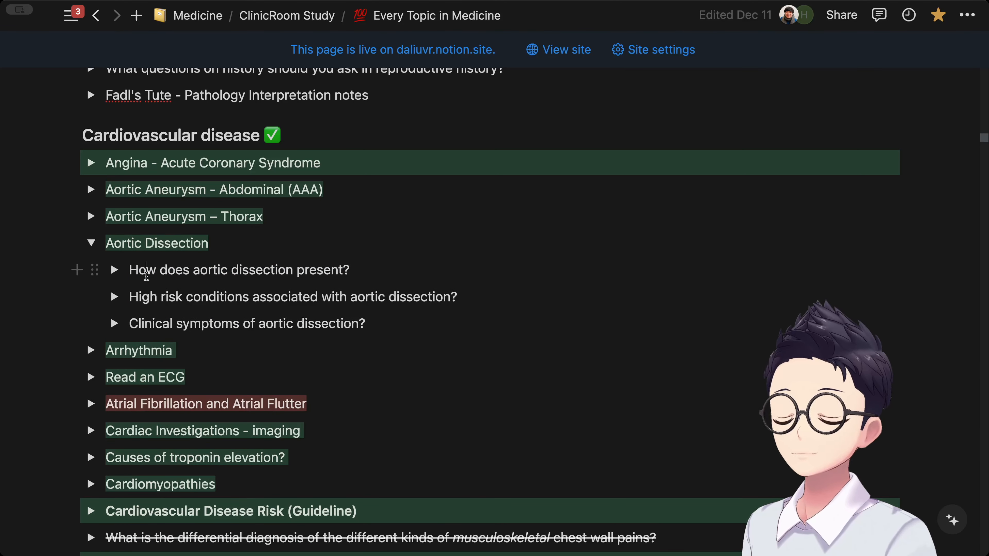
triple_click(146, 275)
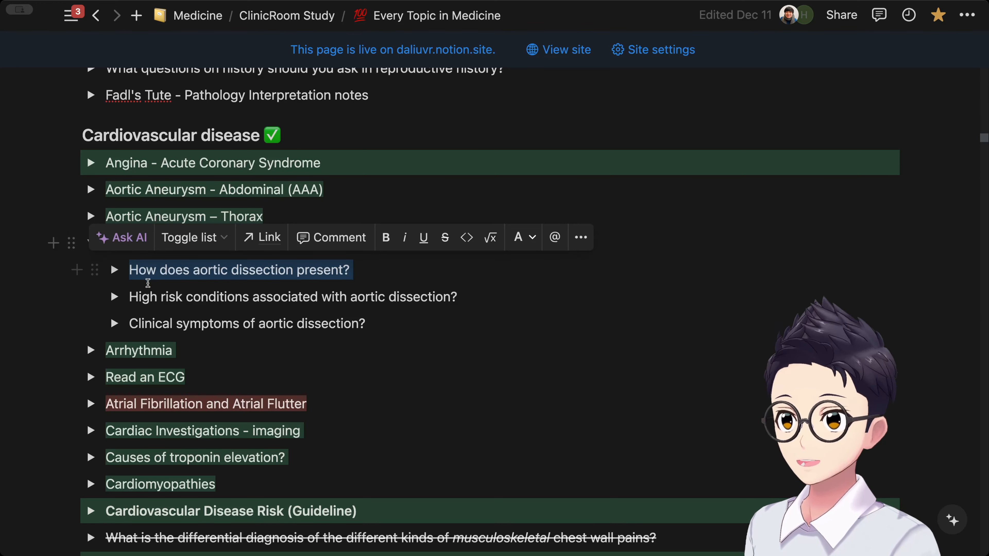
left_click(349, 271)
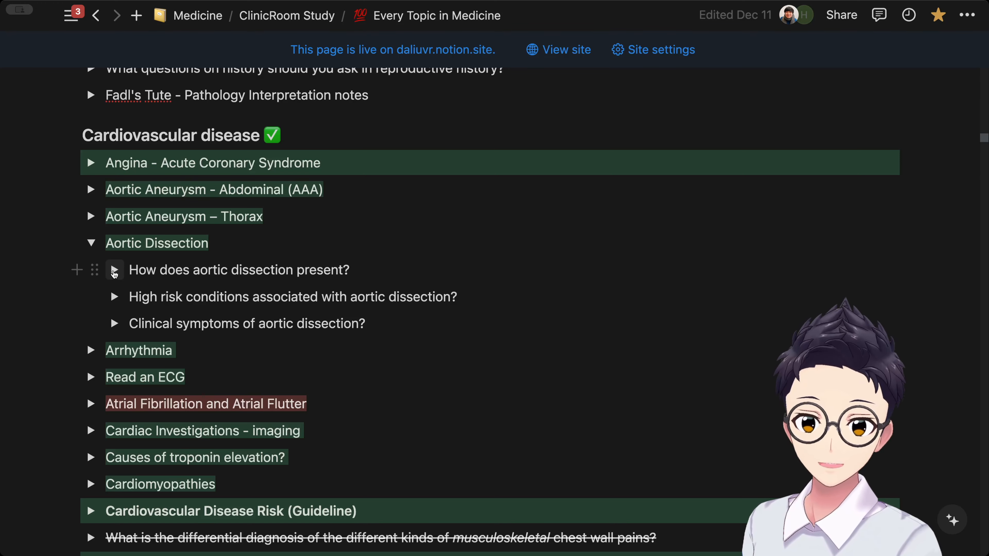
Step: Reveal the answer again and review its key terms by selecting them, including "acute hemodynamic compromise"
left_click(114, 271)
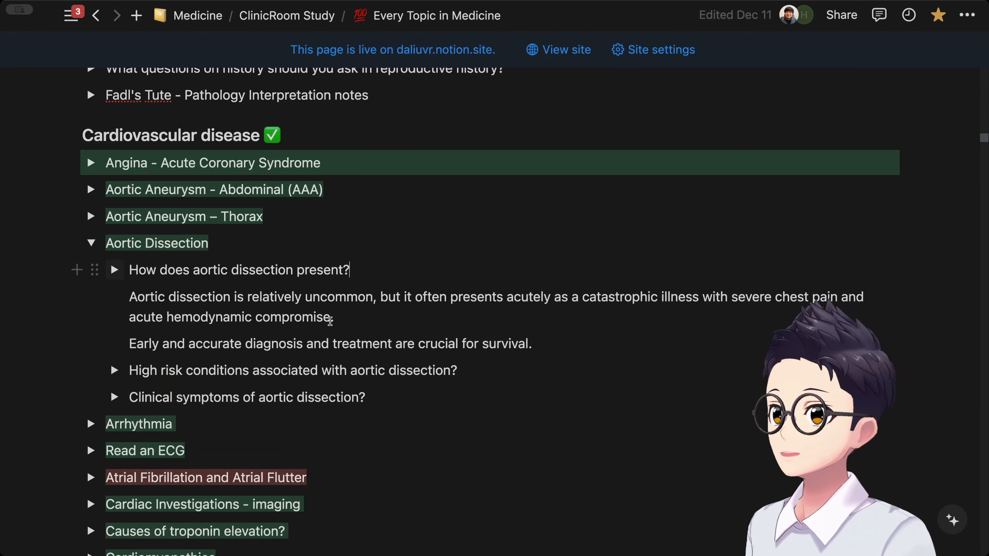
double_click(607, 299)
mouse_move(607, 299)
left_mouse_down()
mouse_move(790, 298)
mouse_move(607, 316)
left_mouse_up()
double_click(749, 297)
double_click(145, 317)
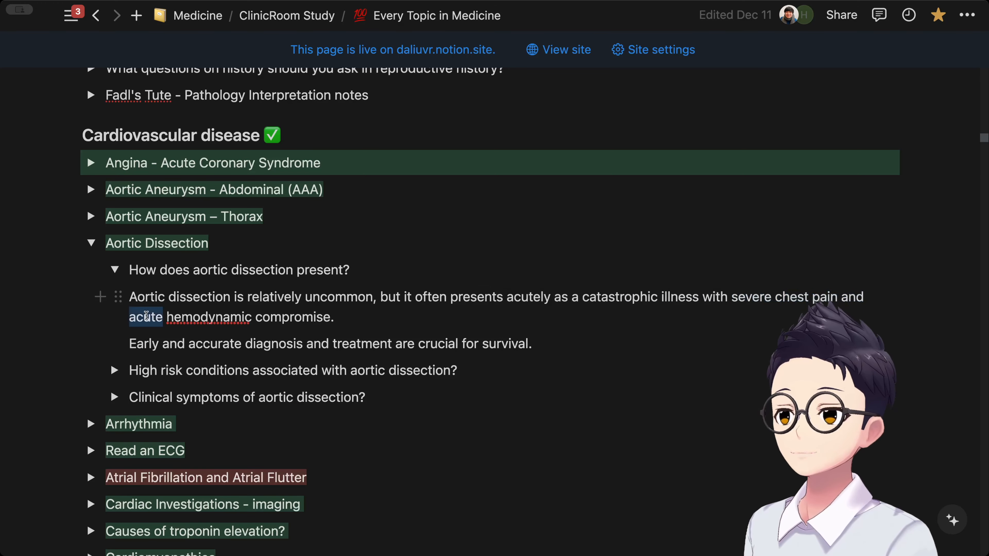
left_click_drag(145, 317, 326, 325)
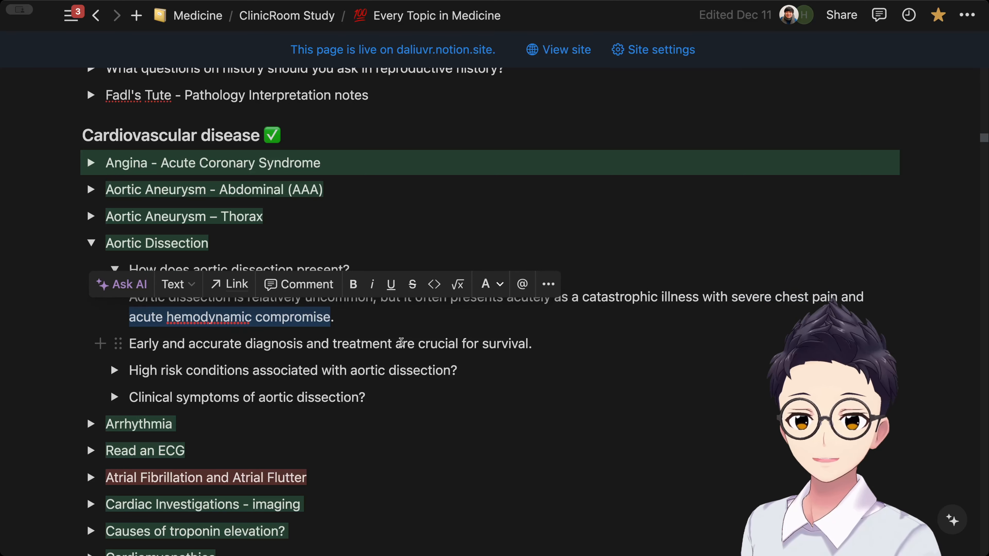
left_click(402, 343)
left_click(487, 317)
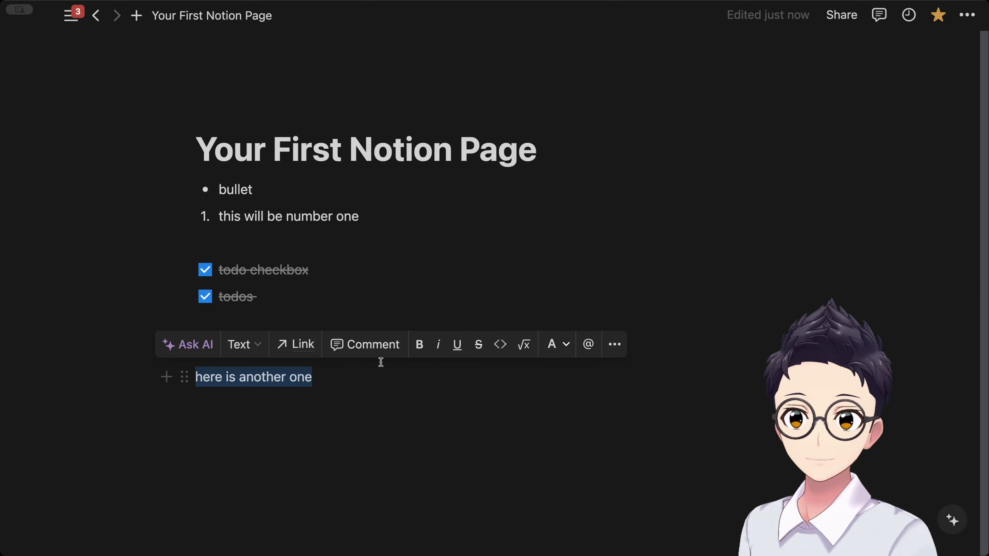
Step: Apply the last-used yellow background to the line "here is another one" and start a new line after it
left_click(573, 346)
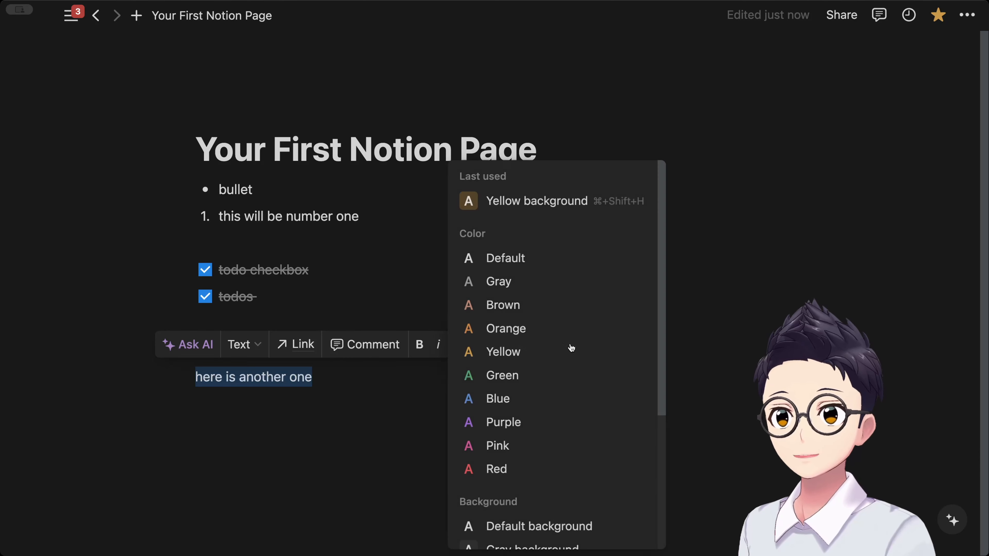
left_click(308, 388)
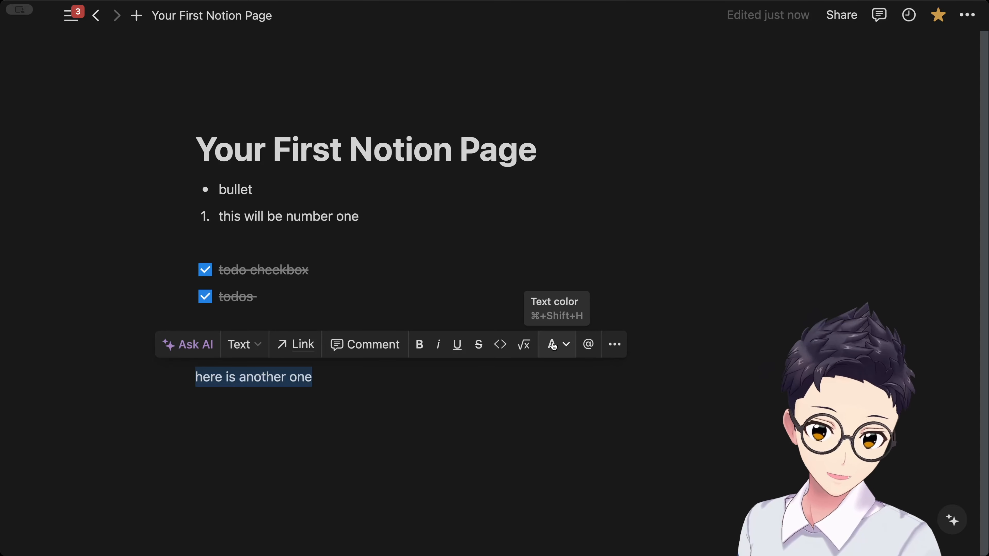
key("super+shift+h")
left_click(336, 382)
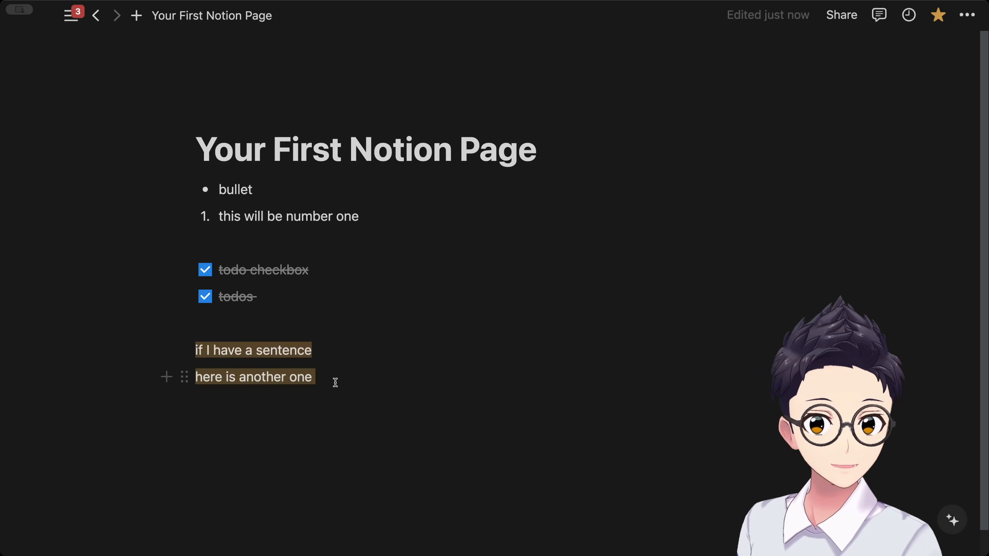
key("Return")
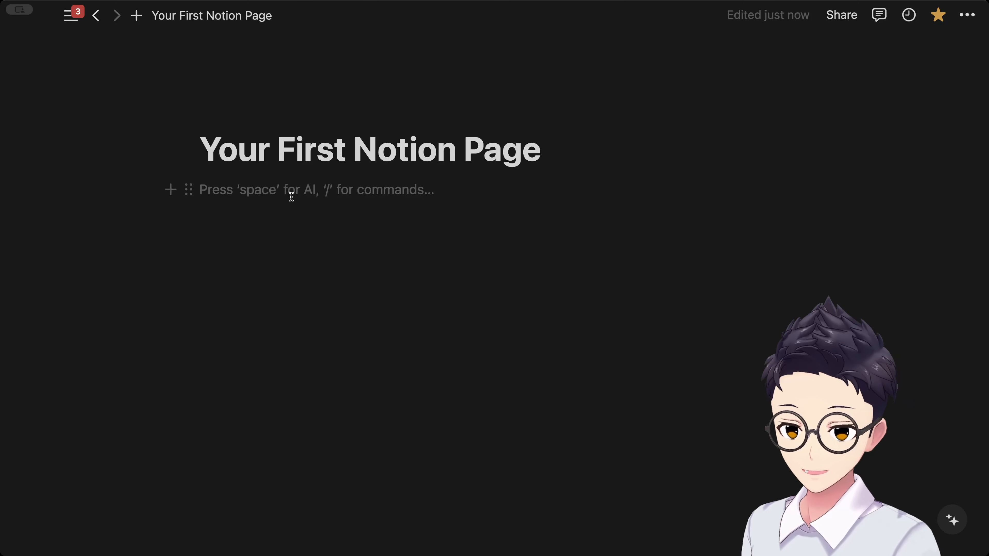
Step: Insert a Python code block on the empty page and write print("hello world!") in it
type("`")
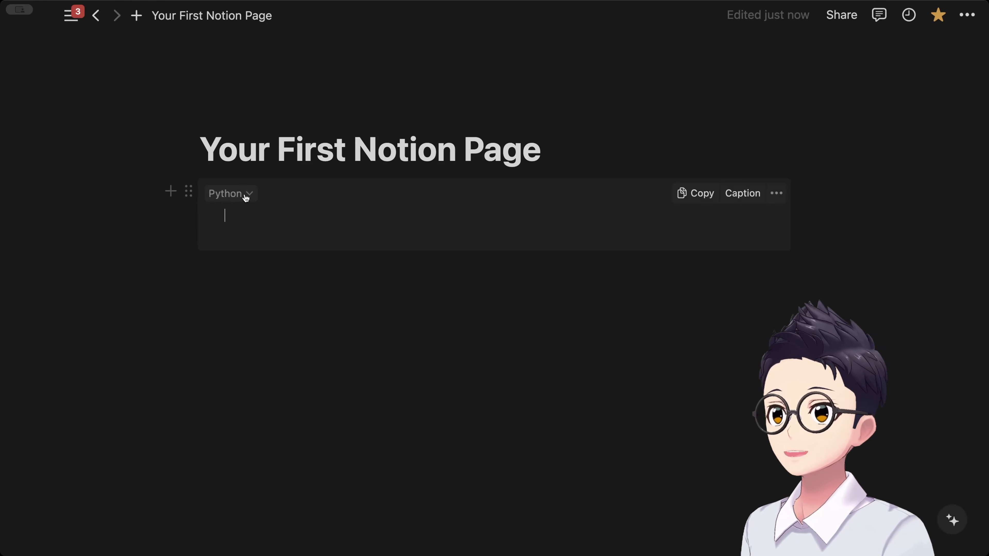
left_click(242, 198)
left_click(233, 197)
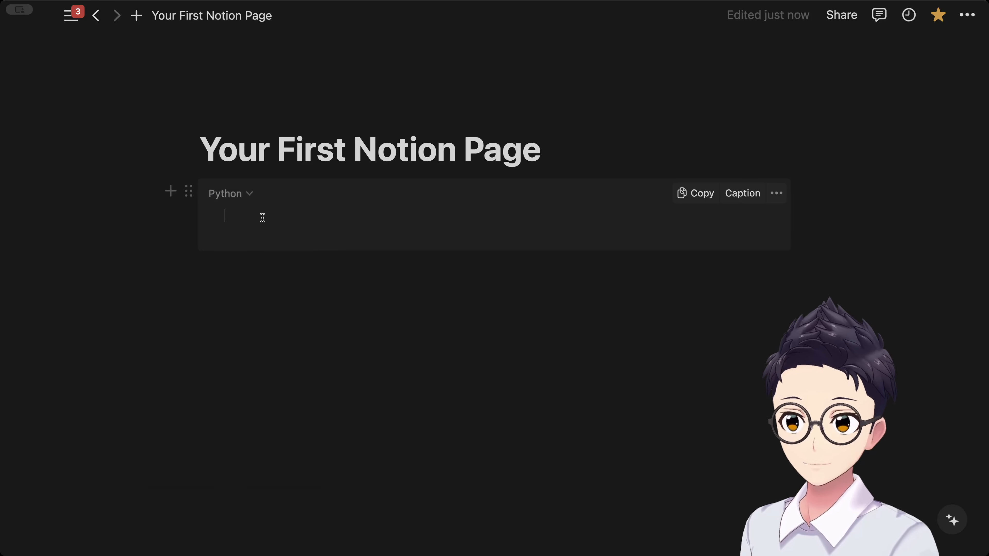
type("print(\"hello wor")
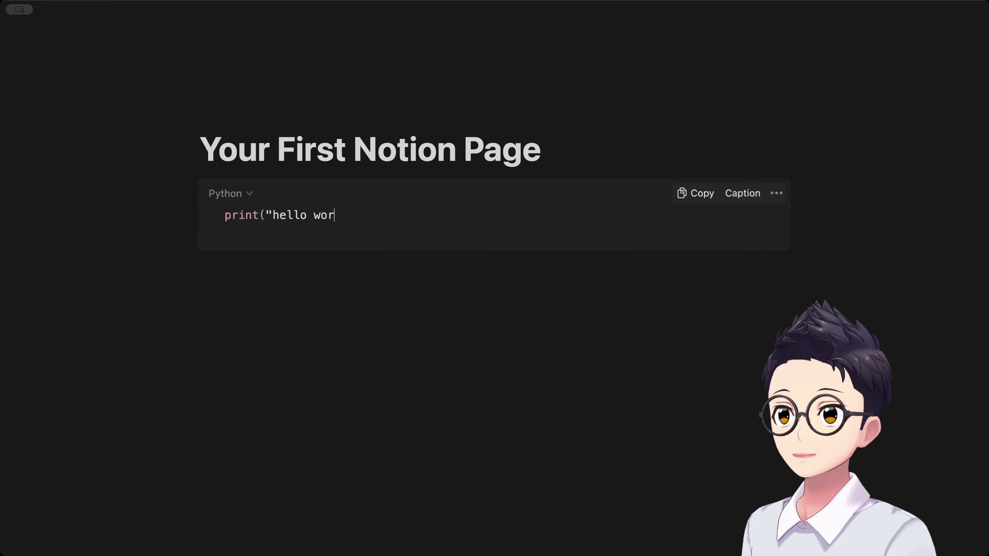
type("ld!\")")
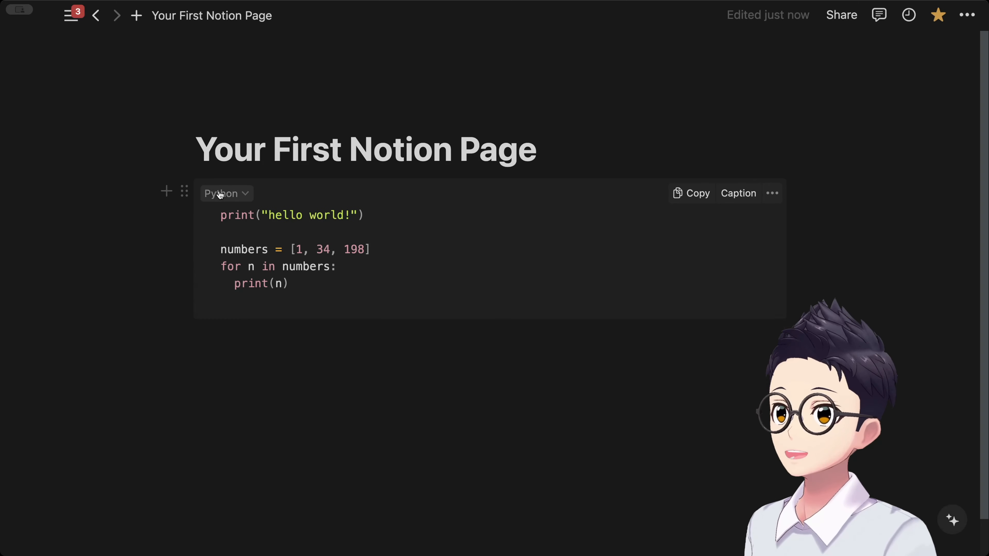
Step: Try Objective-C and Markup as the code block's language, and browse the other available languages
left_click(218, 193)
left_click(247, 279)
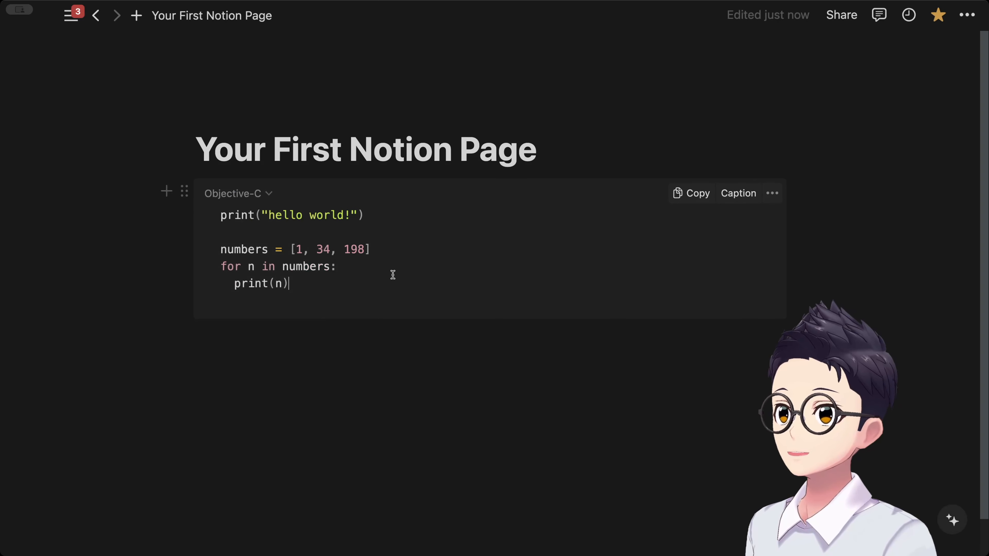
left_click(234, 194)
left_click(252, 359)
left_click(229, 193)
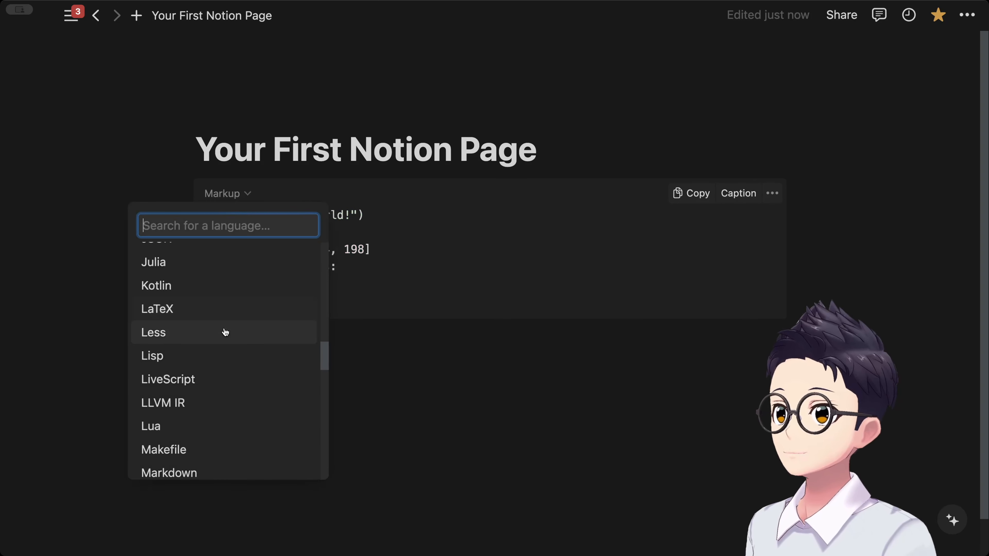
scroll(219, 386, "down", 5)
left_click(439, 293)
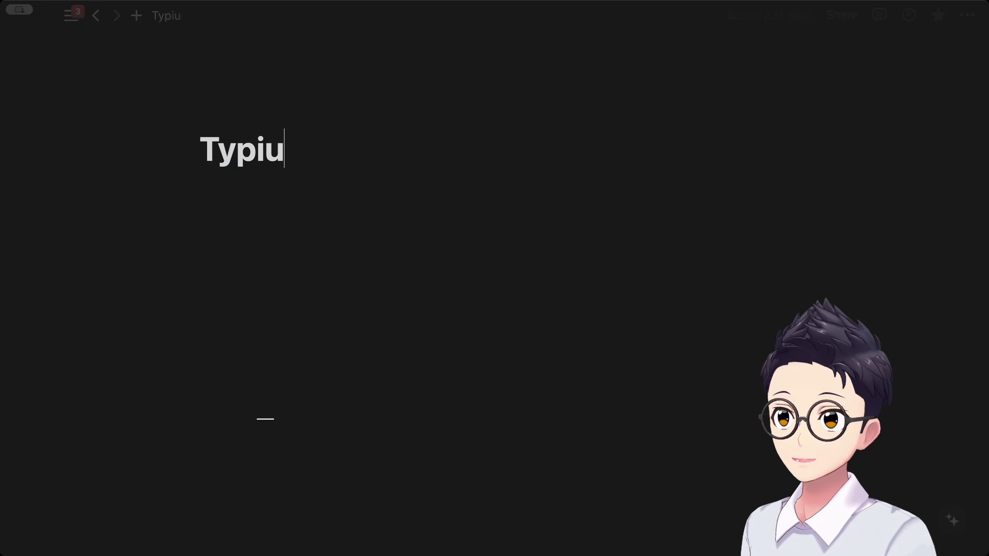
Step: Title the page "Typing Fast", correcting the misspelled first word
type("ng F")
key("BackSpace")
key("BackSpace")
key("BackSpace")
key("BackSpace")
key("BackSpace")
type("ng Fast")
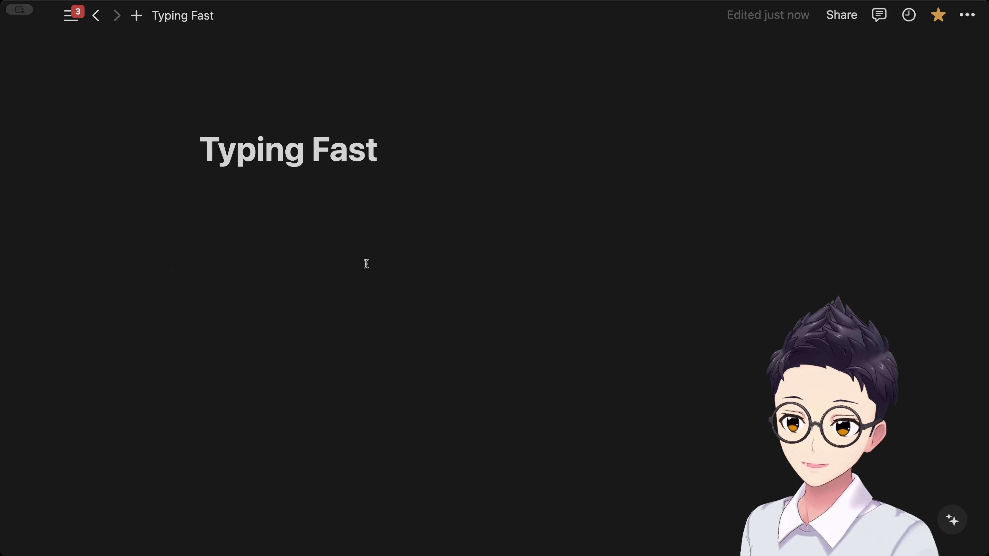
Step: Write "Copy Pasting:" in bold on the first line beneath the page title
left_click(353, 241)
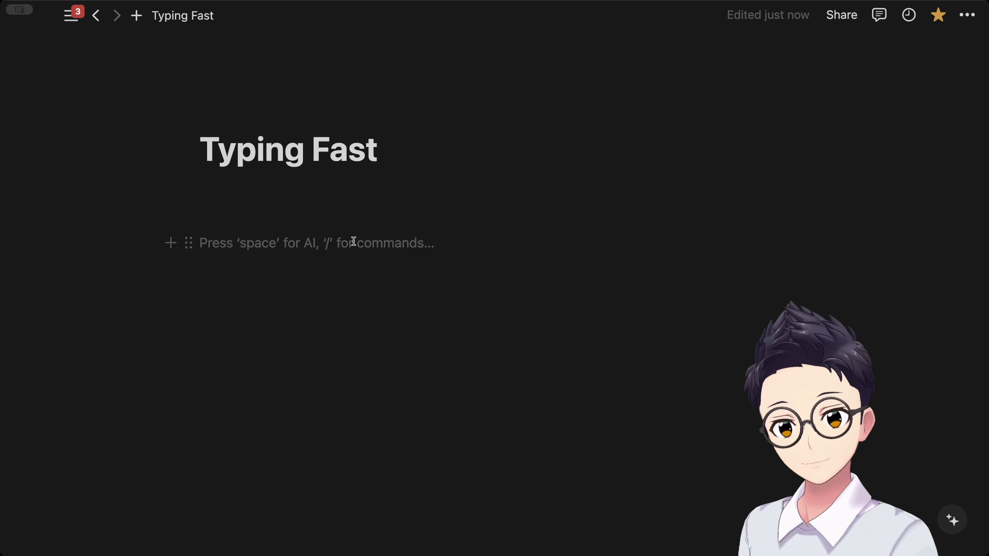
left_click(305, 191)
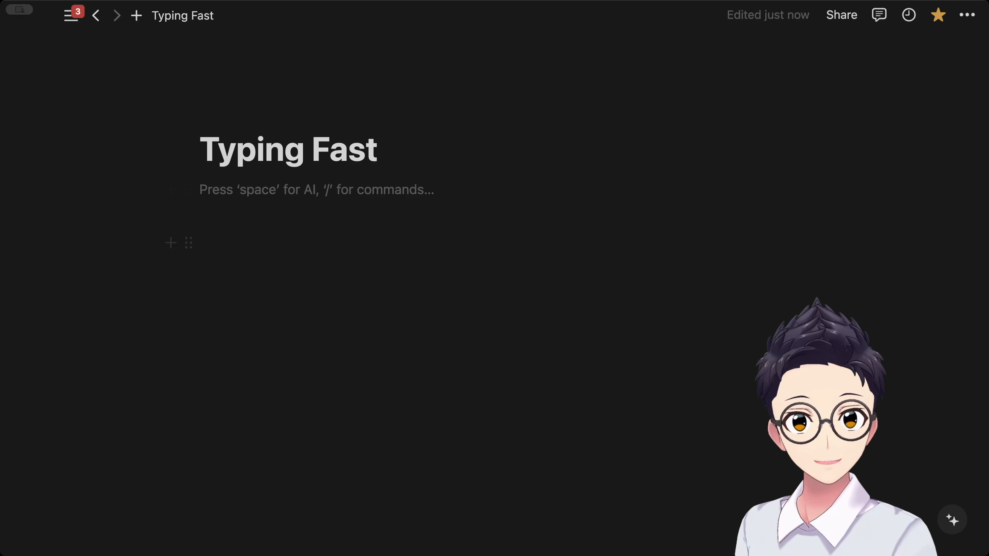
type("Copy Pasting:")
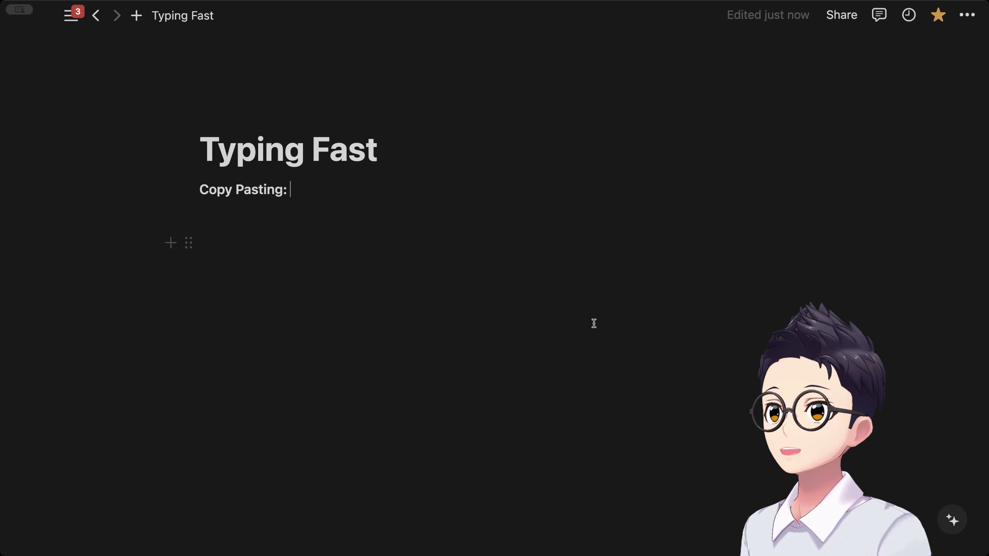
Step: Add the two prepared paragraphs about cats below the divider line under the "Copy Pasting:" heading
type("Cats are fascinating creatures with a long history of companionship with humans. They are known for their independent and mysterious nature, often captivating us with their graceful movements and enigmatic personalities. Cats come in various breeds, each with its own unique characteristics, from the playful and energetic to the calm and reserved. These feline companions have been cherished throughout history for their ability to provide comfort and companionship to their human counterparts. In addition to their captivating personalities, cats are also known for their agility and hunting instincts. They are natural-born predators, equipped with sharp claws and keen senses that allow them to excel in catching prey. Despite their independent nature, cats can form strong bonds with their owners, displaying affection through gentle purring, rubbing against their legs, or curling up in their laps. Their soothing presence and the sound of a contented purr can bring a sense of tranquility and relaxation to any household.")
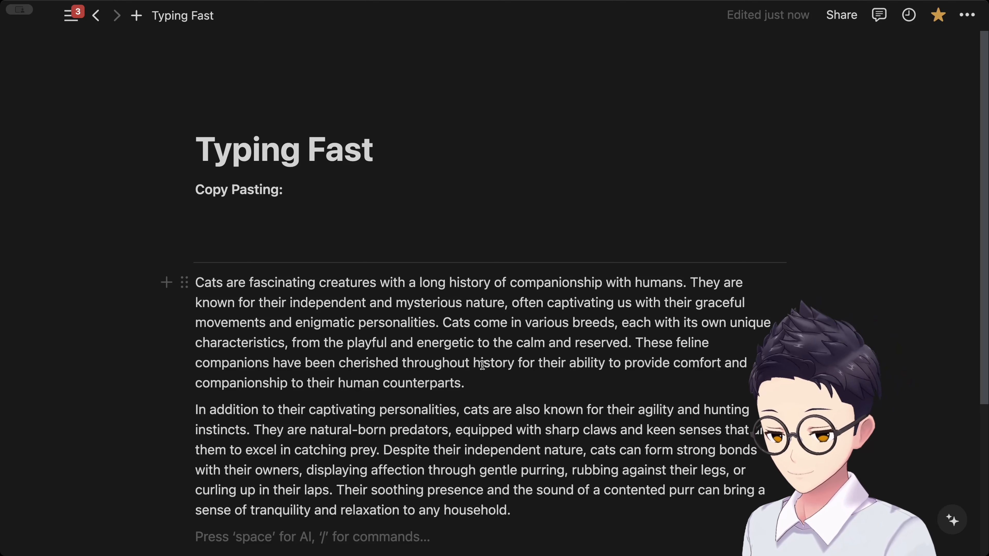
key("super+a")
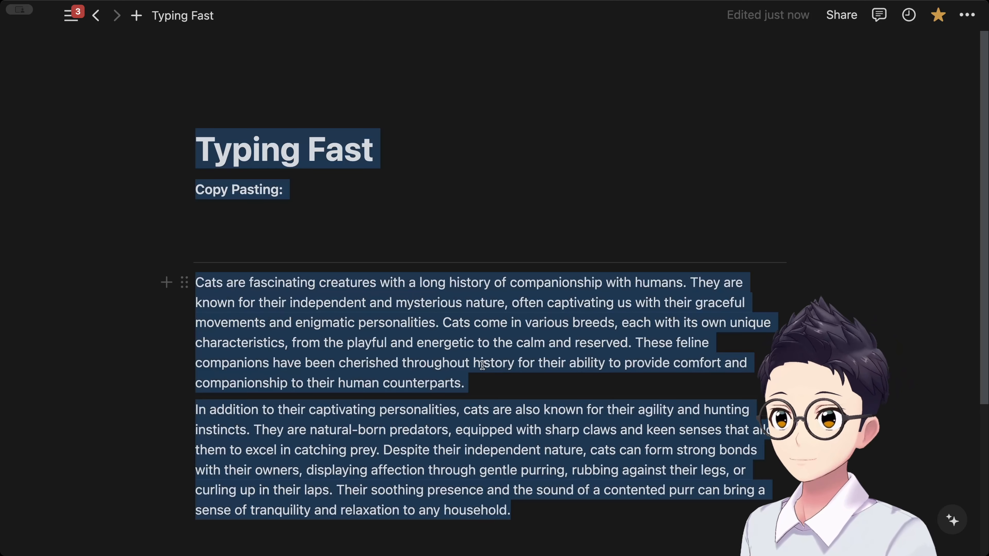
left_click(404, 262)
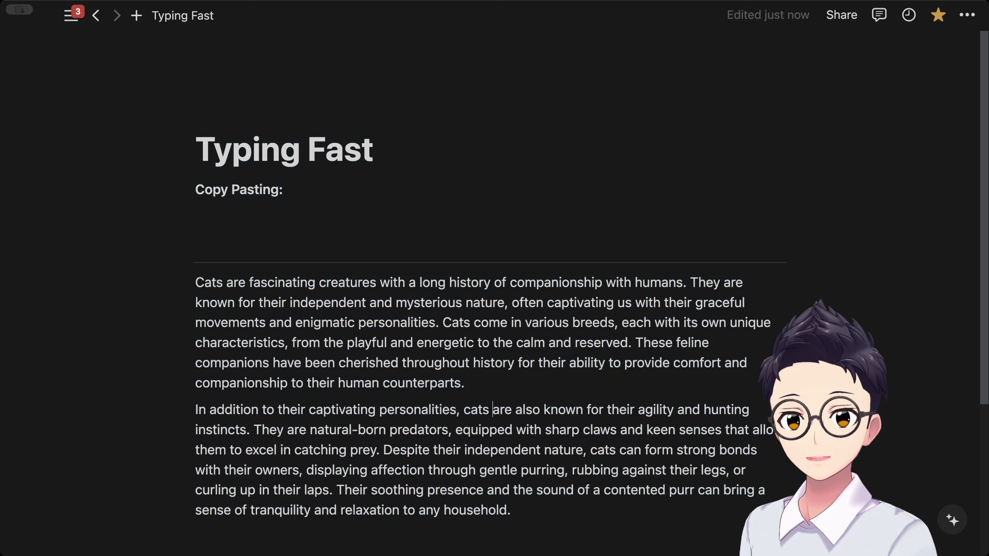
Step: Copy the first cats paragraph onto the empty line under "Copy Pasting:" and undo the paste
triple_click(476, 325)
key("super+c")
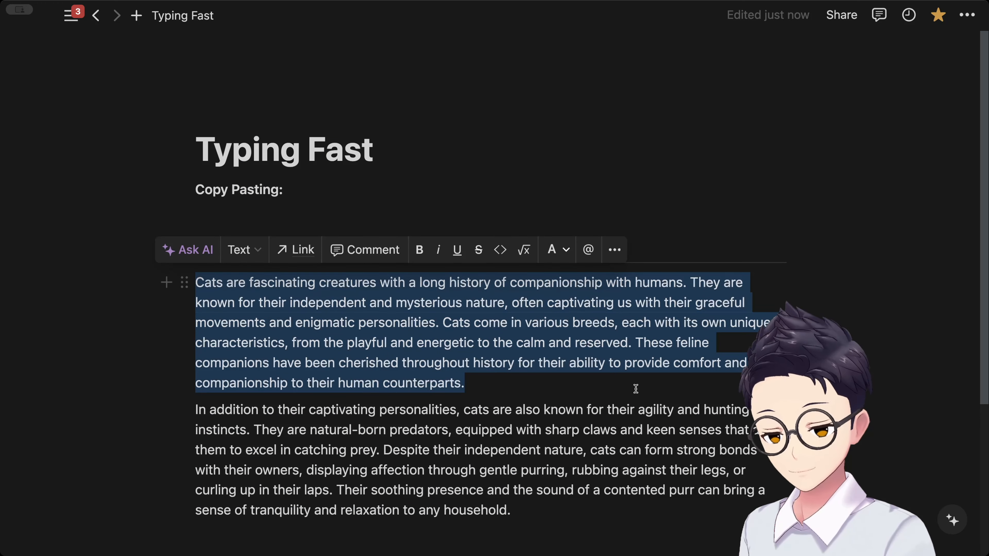
left_click(324, 207)
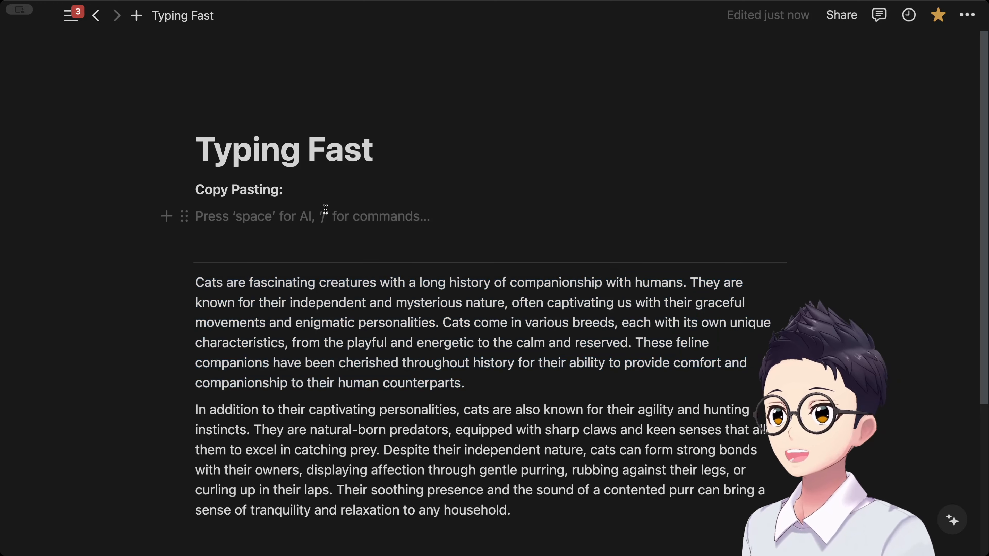
key("super+v")
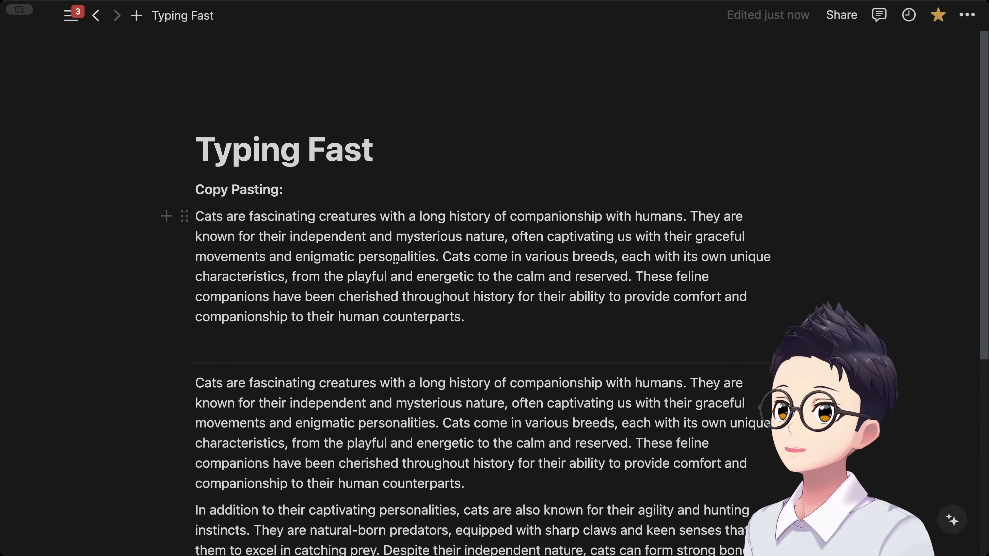
key("super+z")
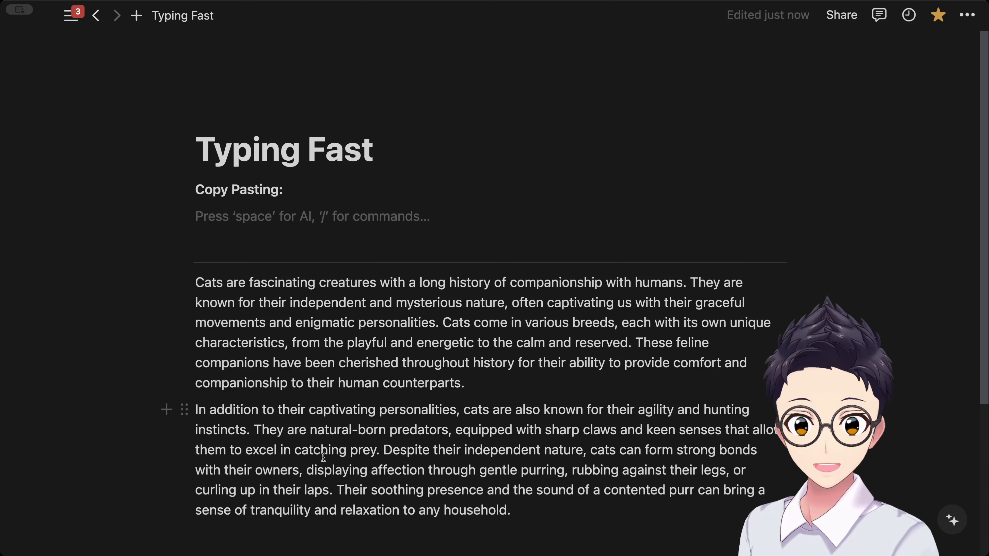
Step: Copy the text from "Cats come in various breeds" to the paragraph's end above the divider, delete the original, and undo both changes
left_click_drag(443, 323, 489, 385)
key("super+c")
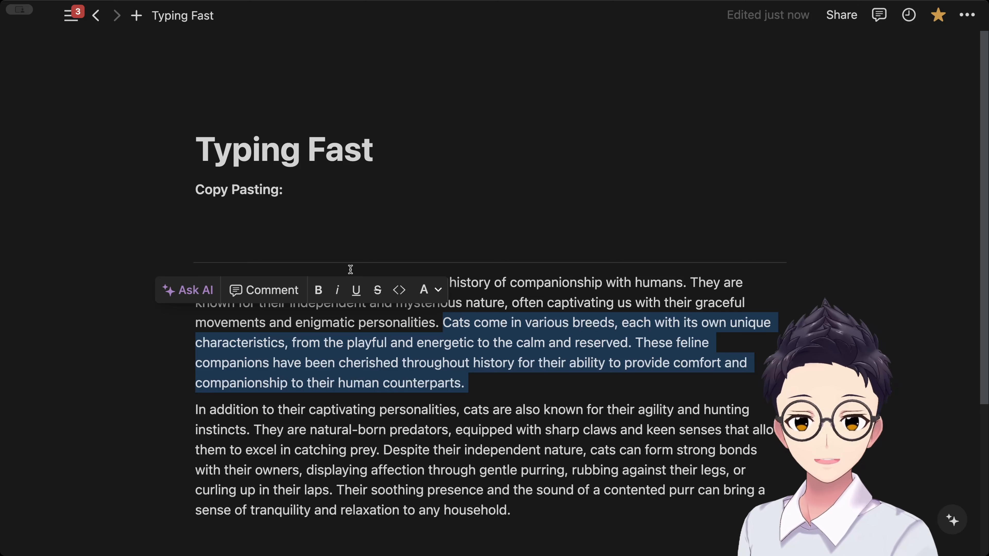
left_click(334, 244)
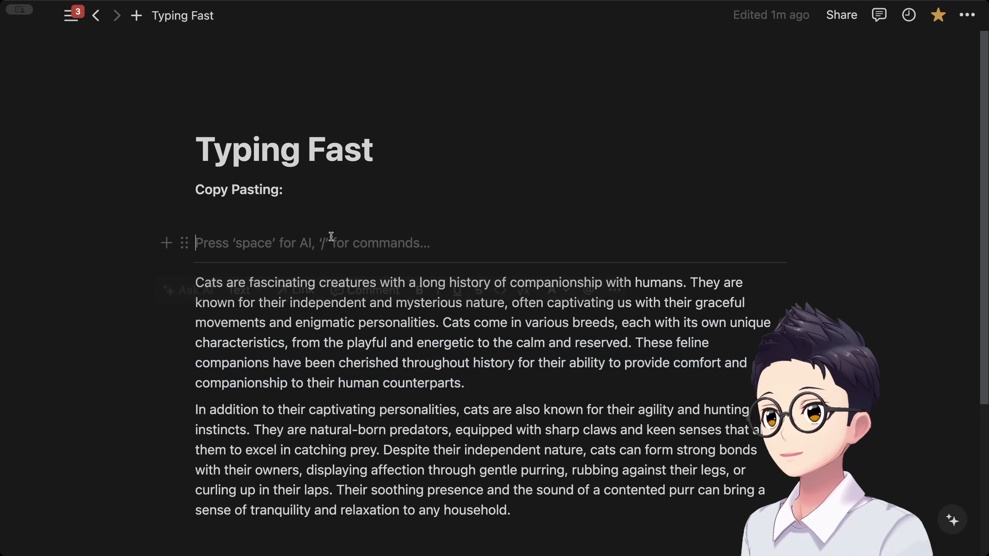
key("super+v")
double_click(337, 243)
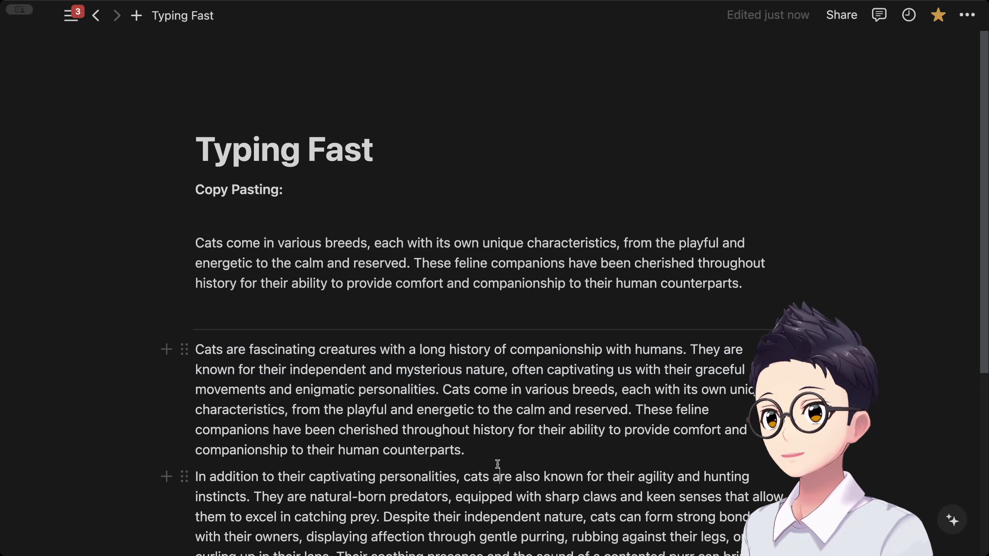
double_click(450, 389)
left_click(497, 458, "shift")
key("BackSpace")
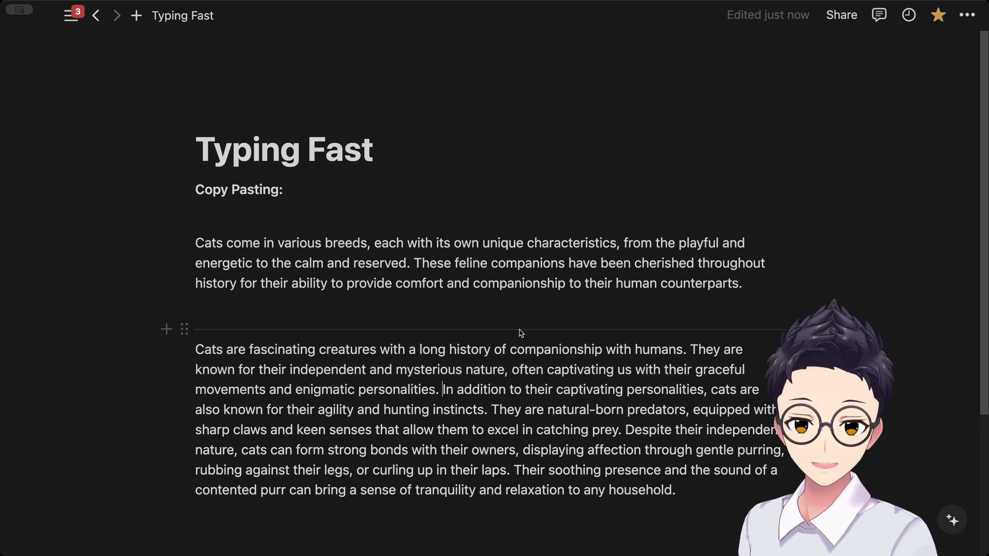
key("super+z")
key("super+z")
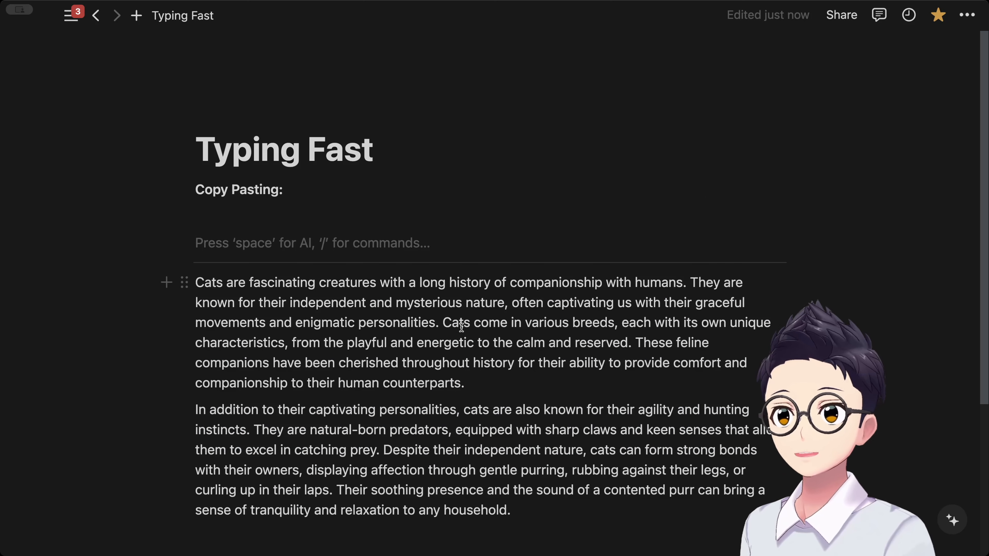
Step: Move the text from "Cats come in various breeds" to the paragraph's end onto the line directly beneath "Copy Pasting:"
double_click(461, 327)
left_click(479, 384, "shift")
key("super+c")
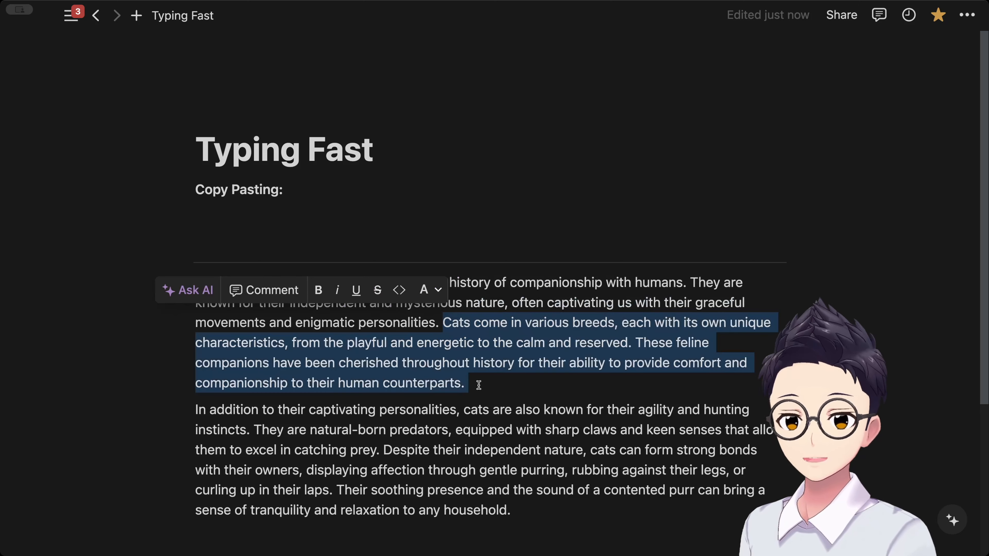
key("BackSpace")
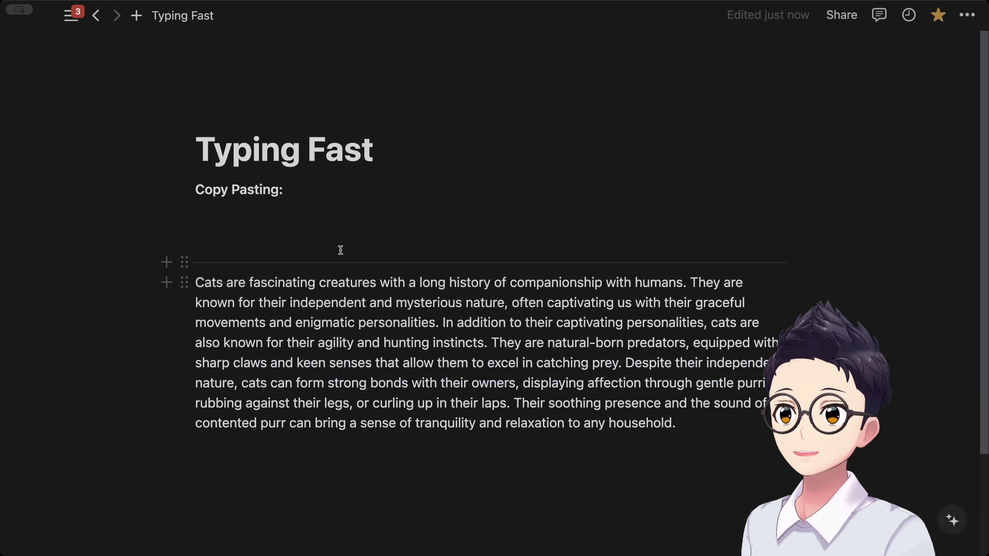
left_click(314, 220)
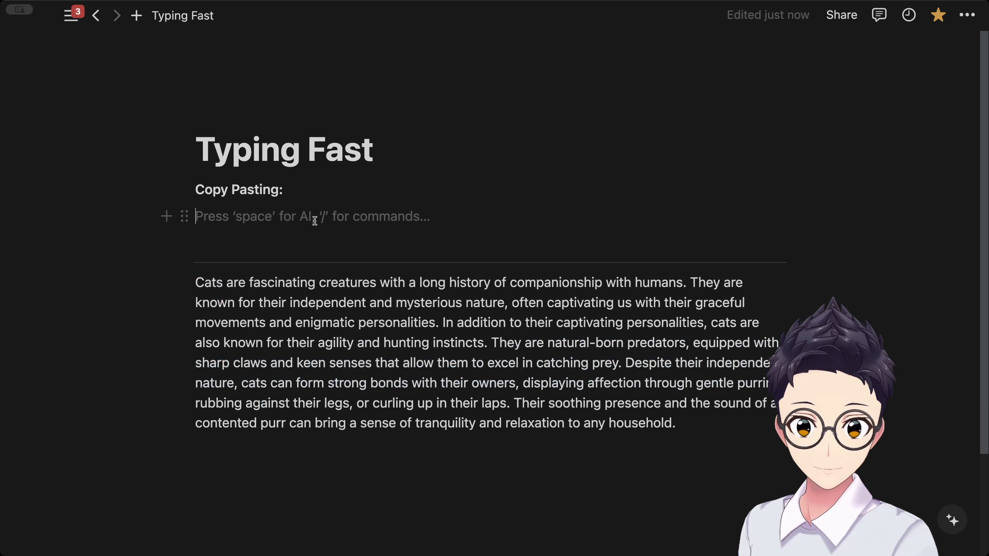
key("super+v")
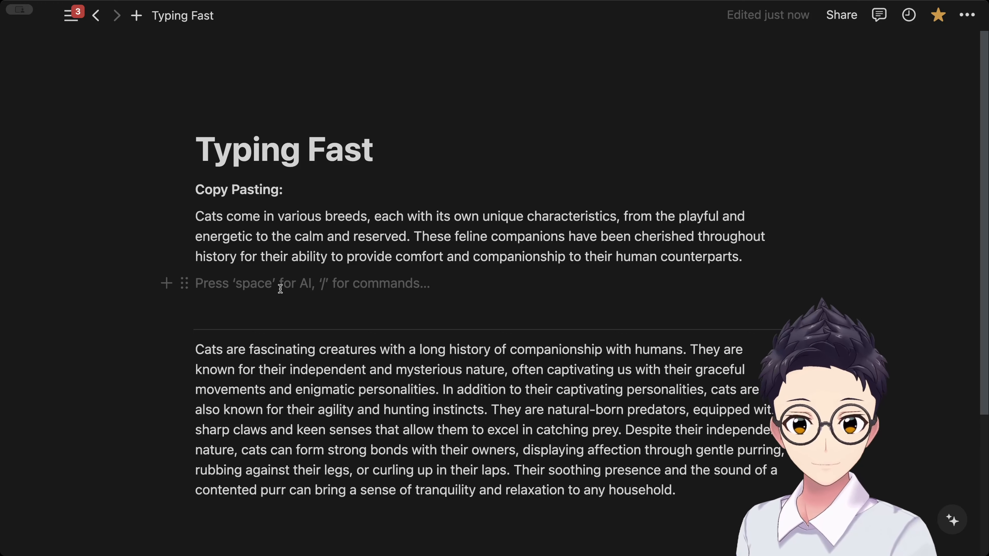
Step: Paste the flower meadow image onto the empty line beneath the moved paragraph
key("super+v")
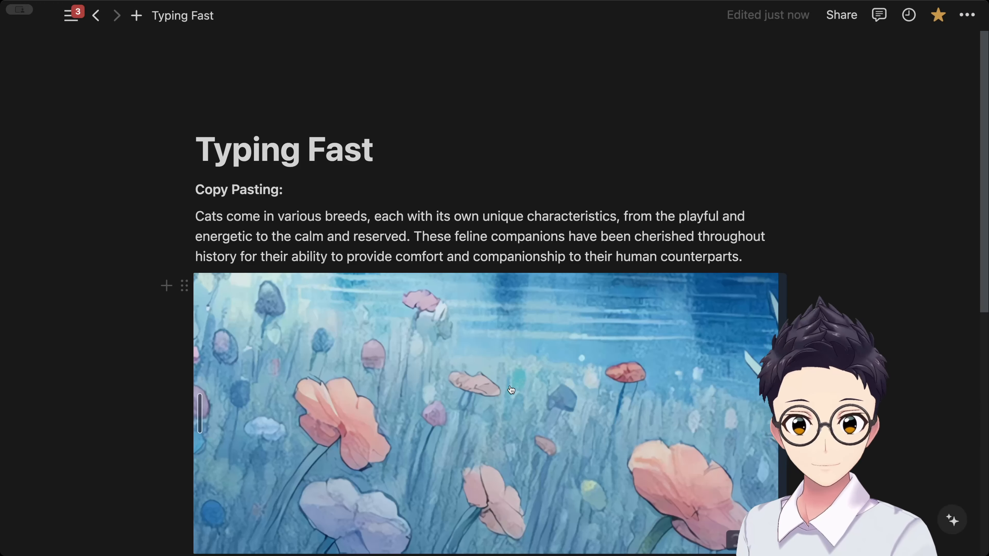
Step: Place the "Cats are fascinating creatures" paragraph directly beneath the first one, and change the bold heading to "Moving around:"
type("Cats are fascinating creatures with a long history of companionship with humans. They are known for their independent and mysterious nature, often captivating us with their graceful movements and enigmatic personalities. In addition to their captivating personalities, cats are also known for their agility and hunting instincts. They are natural-born predators, equipped with sharp claws and keen senses that allow them to excel in catching prey. Despite their independent nature, cats can form strong bonds with their owners, displaying affection through gentle purrs, rubbing against their legs, or curling up in their laps. Their soothing presence and the sound of a contented purr can bring a sense of tranquility and relaxation to any household.")
triple_click(322, 194)
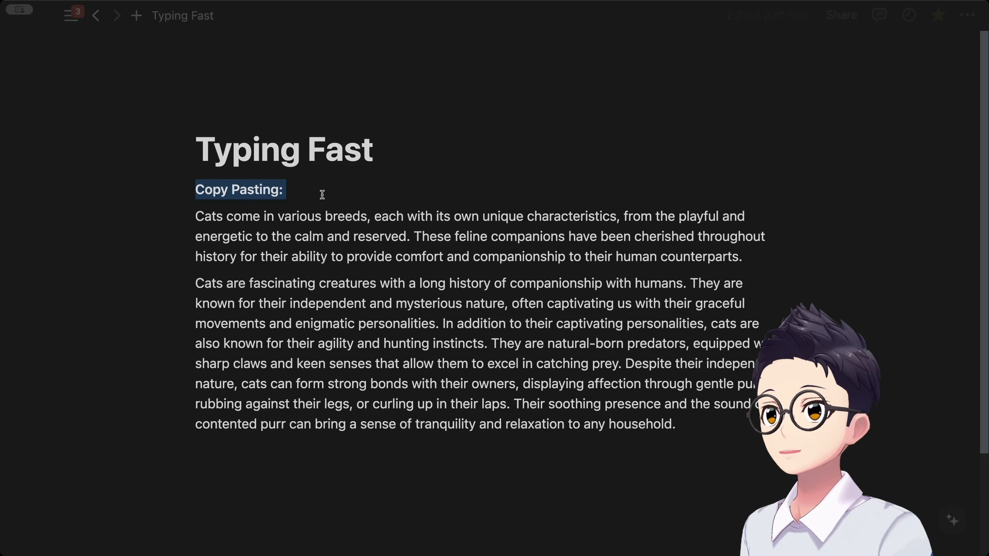
key("BackSpace")
type("Moving around:")
Step: Move the text cursor back and forth between the start of the page title and the last line of the page
left_click(570, 475)
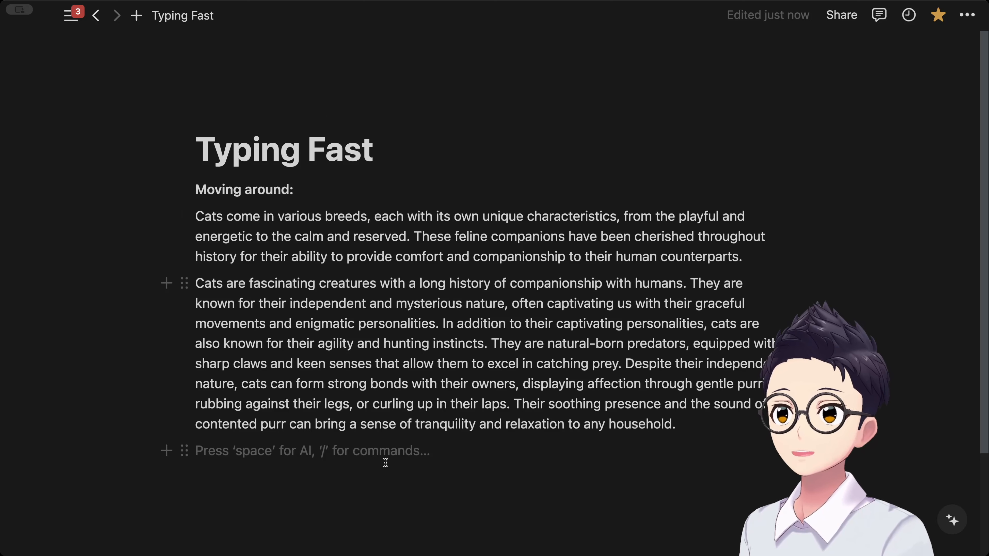
left_click(198, 191)
left_click(425, 453)
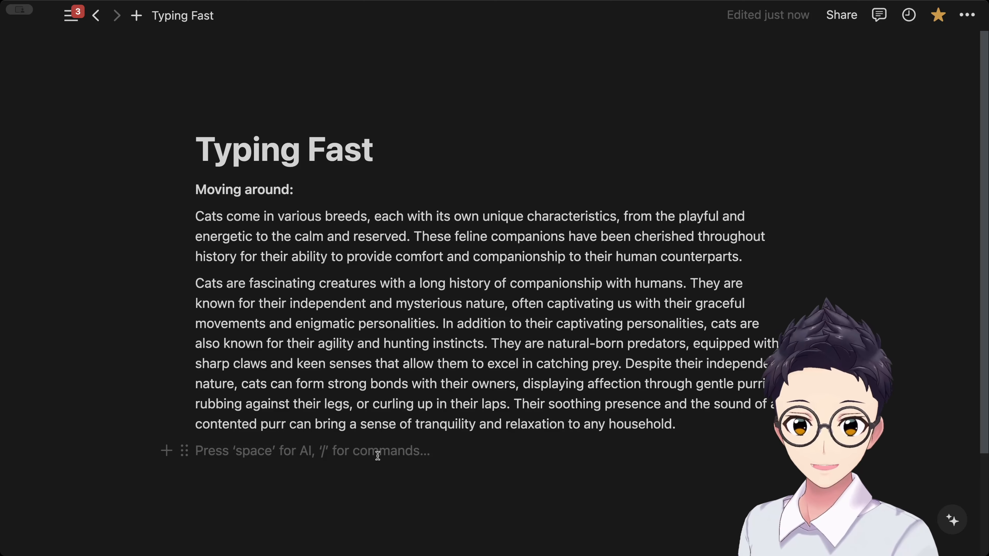
key("super+Up")
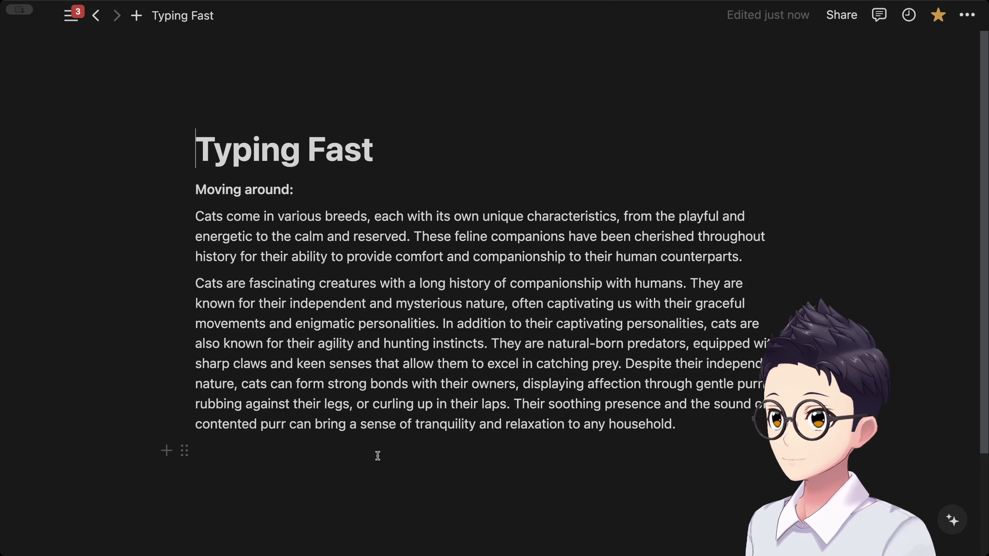
key("super+Down")
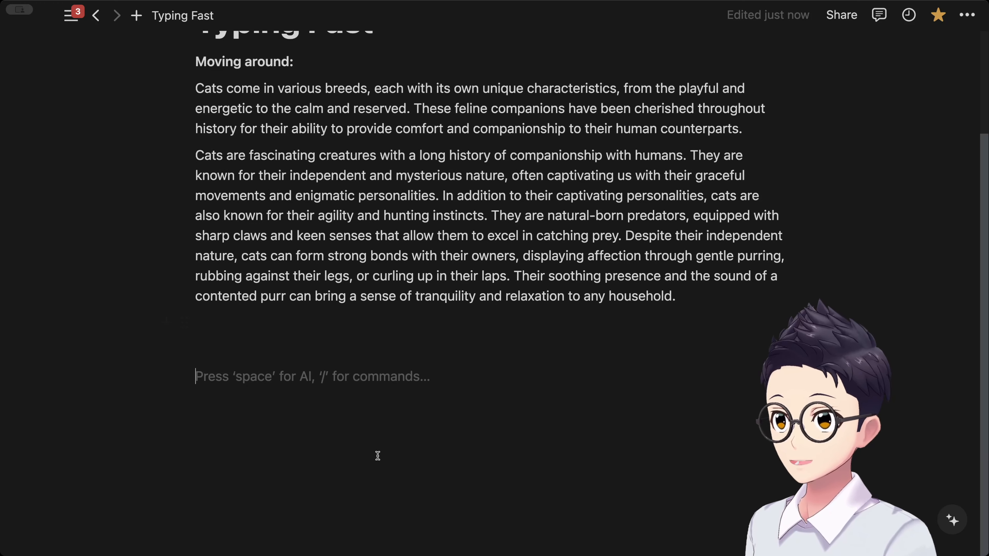
key("Up")
key("Up")
key("super+Up")
key("super+Down")
key("Up")
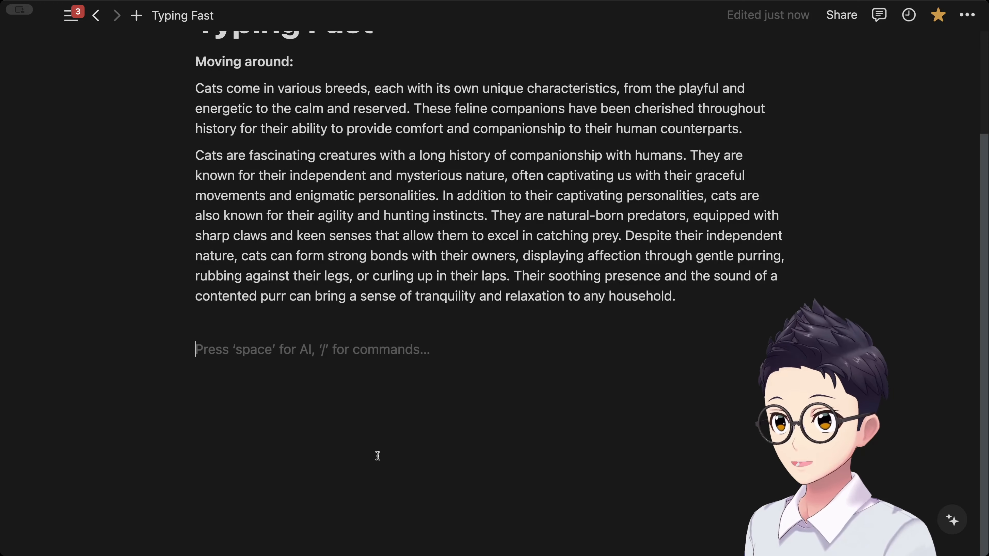
key("Up")
key("Up")
key("super+Up")
Step: Select the last line of the second paragraph, extend and shrink the selection line by line, and clear it at "also known"
left_click(703, 405)
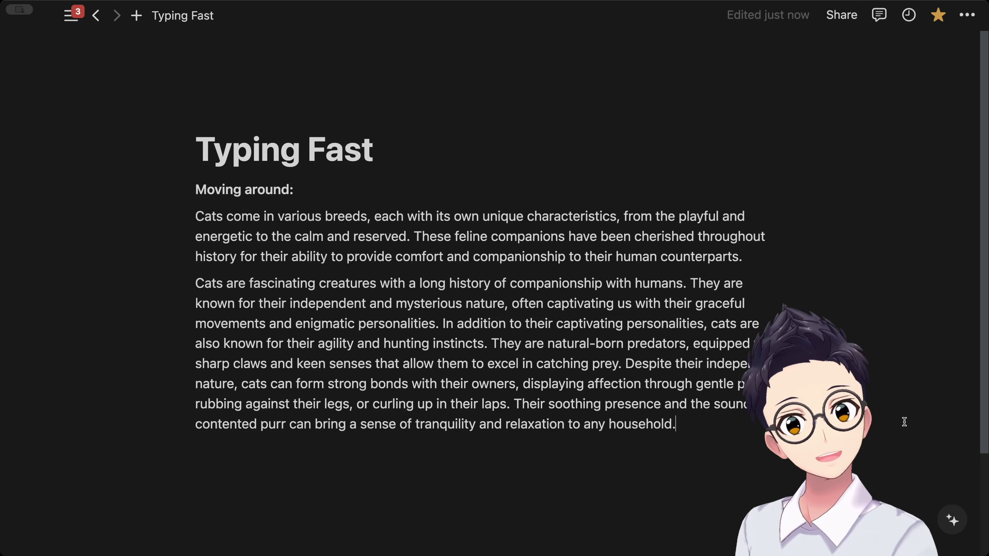
key("shift+super+Left")
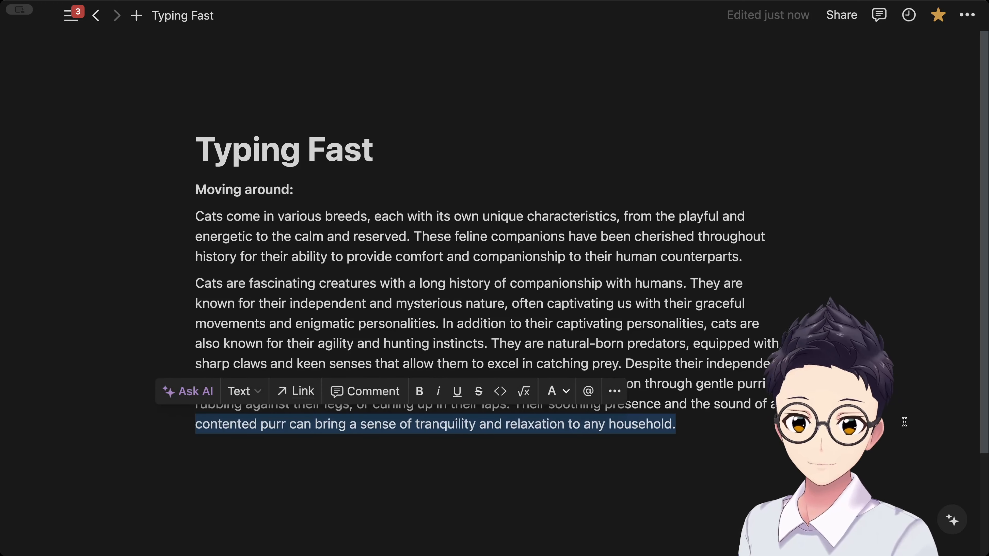
key("shift+Up")
key("shift+Up")
key("shift+Up")
key("shift+Up")
key("shift+Up")
key("shift+Up")
key("shift+Up")
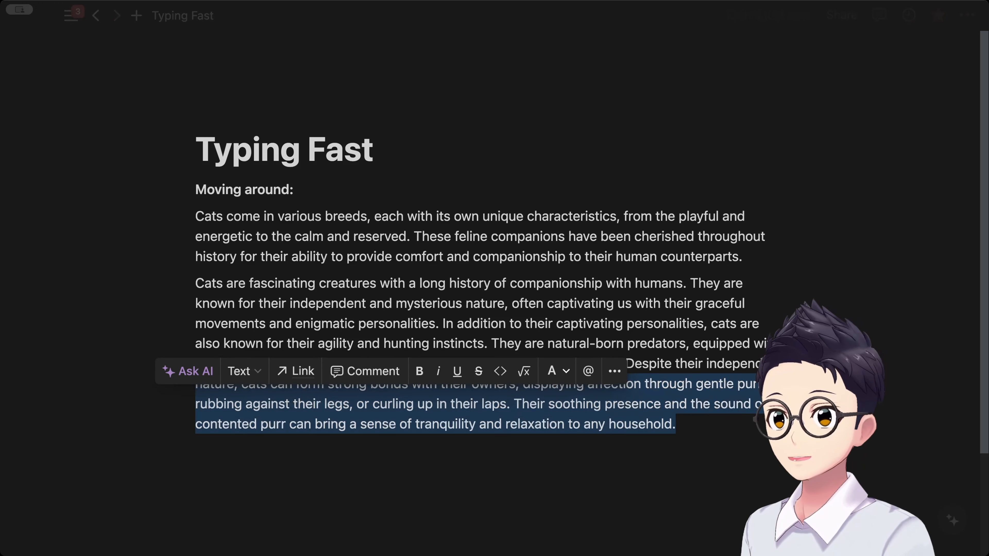
key("shift+Down")
key("shift+Down")
key("shift+Down")
key("shift+Down")
key("shift+Down")
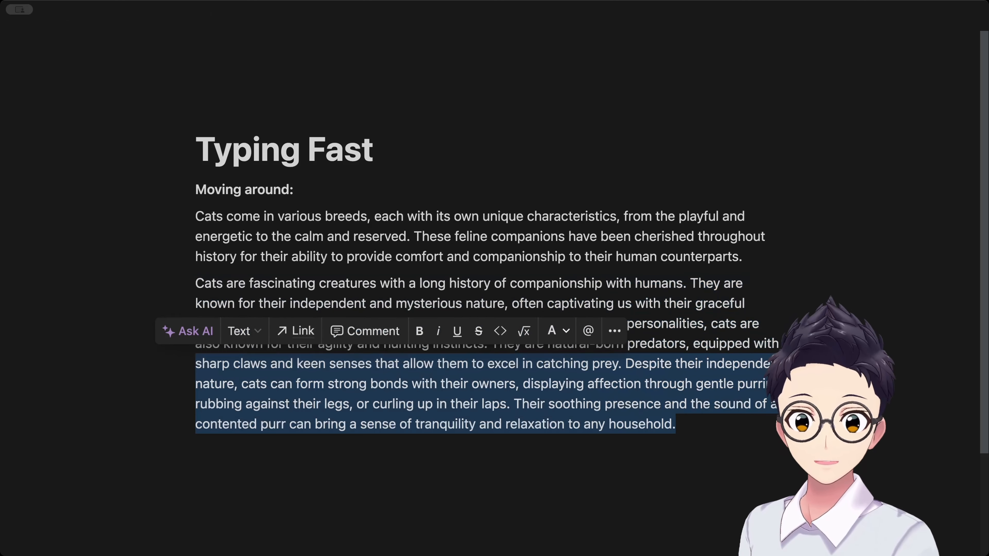
key("shift+Up")
key("shift+Up")
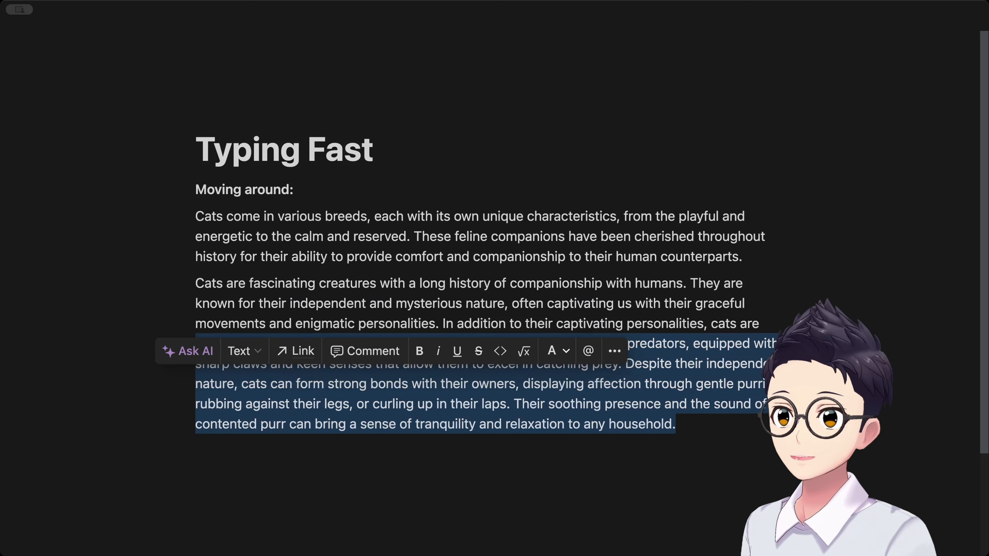
key("Left")
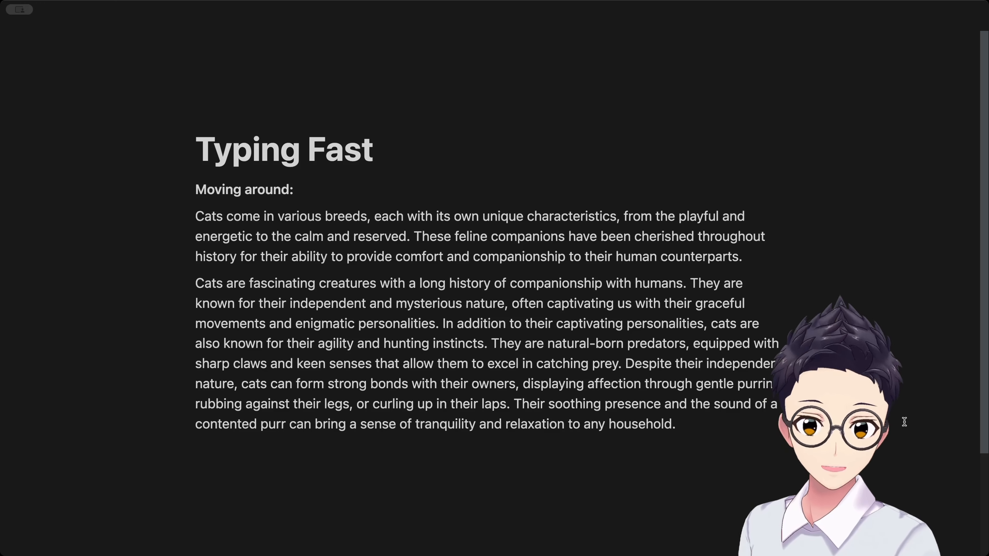
Step: Move the text cursor word by word from "also known" to just after "They are" in the second paragraph
key("alt+Right")
key("alt+Right")
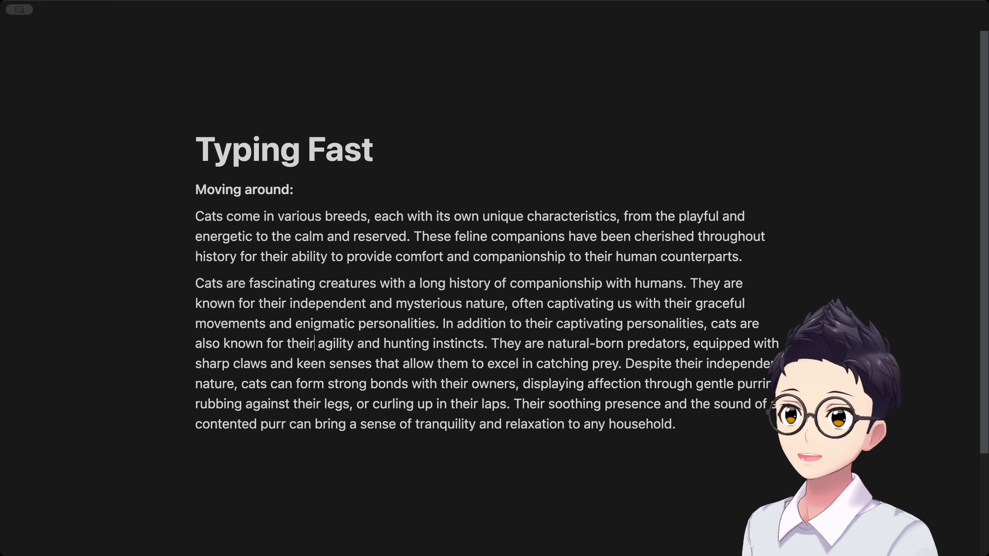
key("alt+Right")
key("alt+Left")
key("alt+Right")
key("alt+Right")
key("alt+Right")
key("alt+Right")
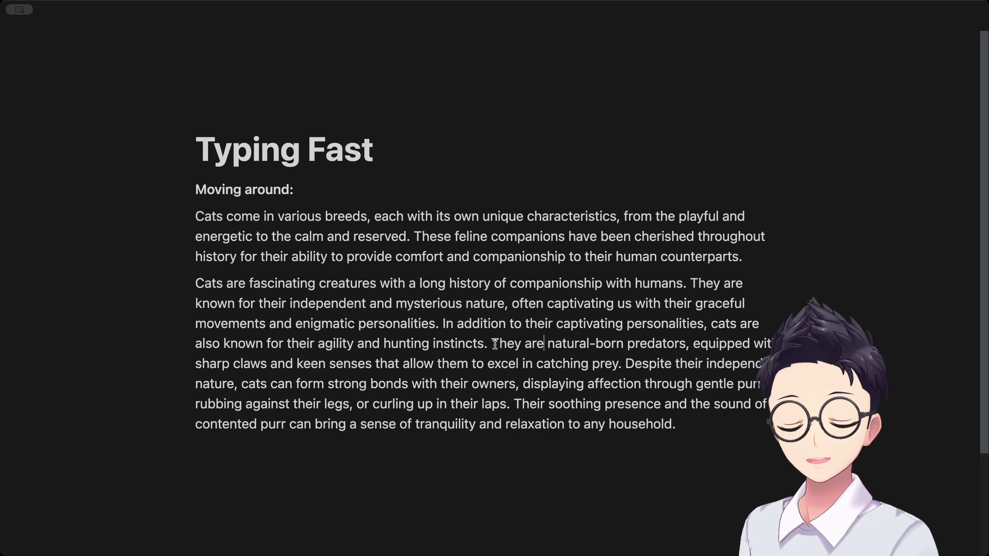
Step: Select word by word from "They are" back to "for their agility", shrink the selection again, and place the cursor at the paragraph's end
key("shift+alt+Left")
key("shift+alt+Left")
key("shift+alt+Left")
key("shift+alt+Left")
key("shift+alt+Left")
key("shift+alt+Left")
key("shift+alt+Left")
key("shift+alt+Left")
key("shift+alt+Left")
key("shift+alt+Left")
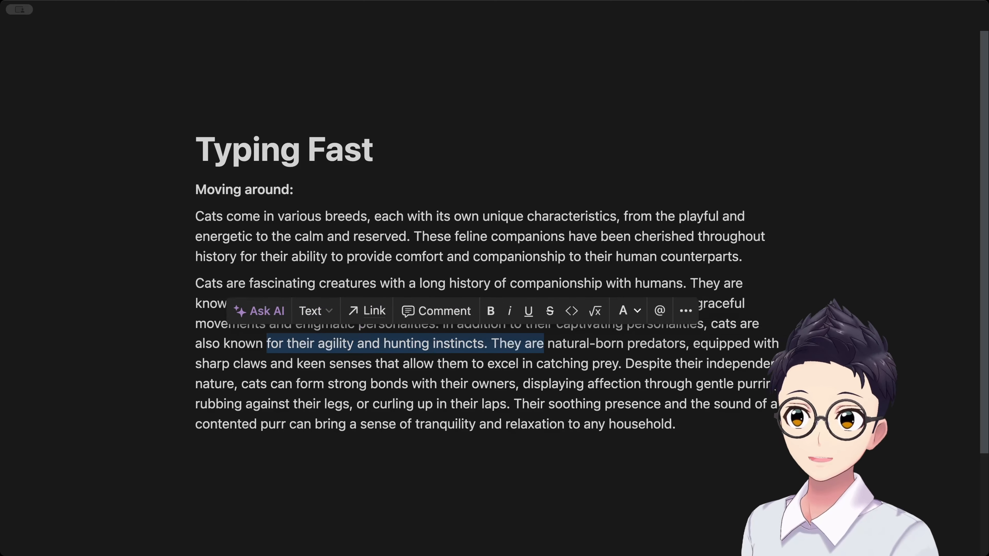
key("shift+alt+Right")
key("shift+alt+Right")
key("shift+alt+Right")
key("shift+alt+Right")
key("shift+alt+Right")
key("shift+alt+Right")
key("shift+alt+Right")
key("shift+alt+Right")
key("shift+alt+Right")
key("shift+alt+Right")
key("shift+alt+Right")
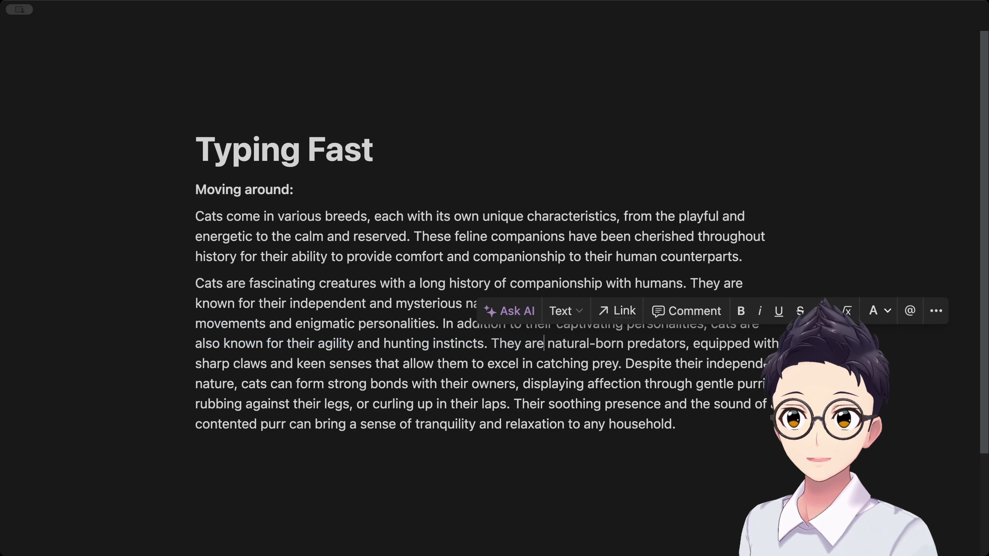
key("shift+alt+Right")
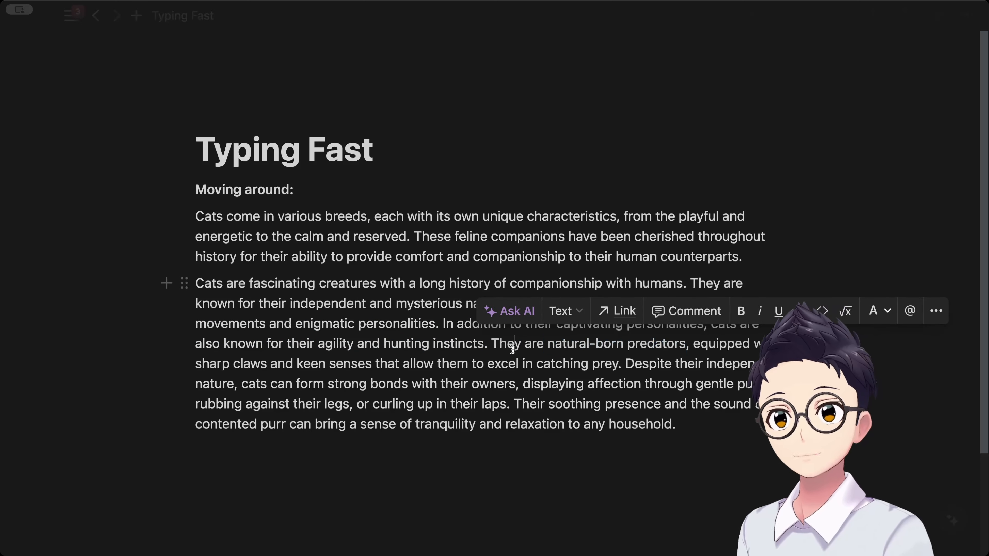
left_click(735, 426)
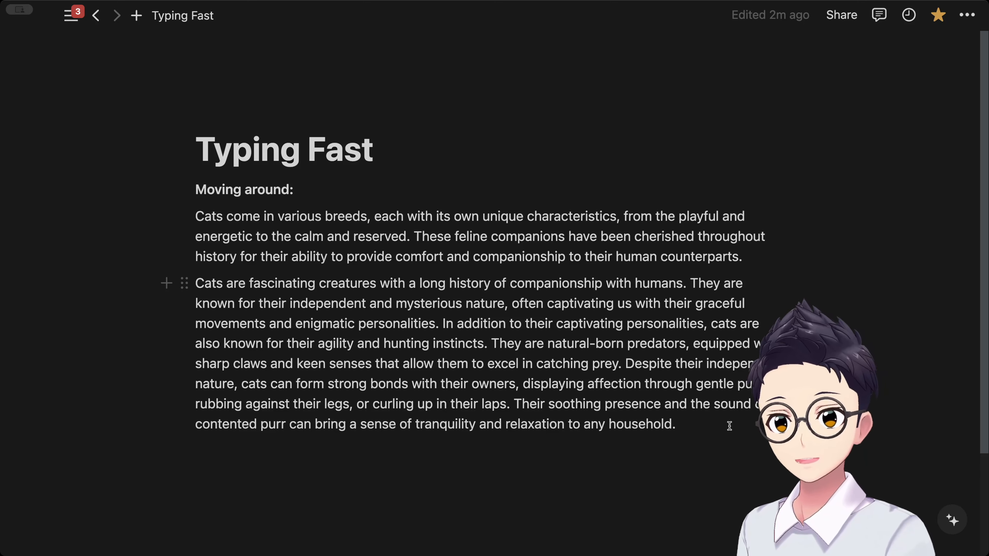
Step: Select the entire second paragraph, clear the selection, and place the text cursor at the paragraph's end
left_click_drag(729, 426, 174, 270)
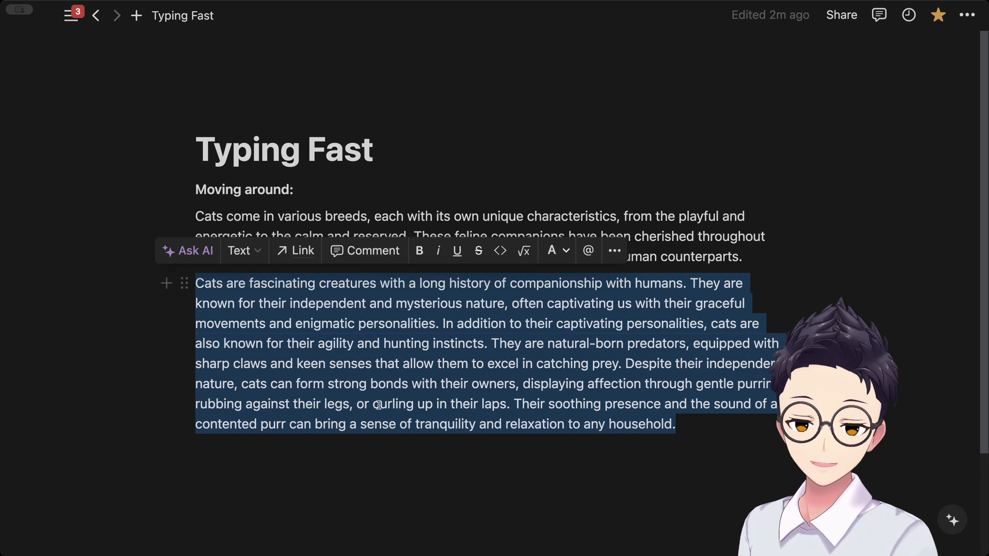
left_click(648, 404)
left_click(693, 425)
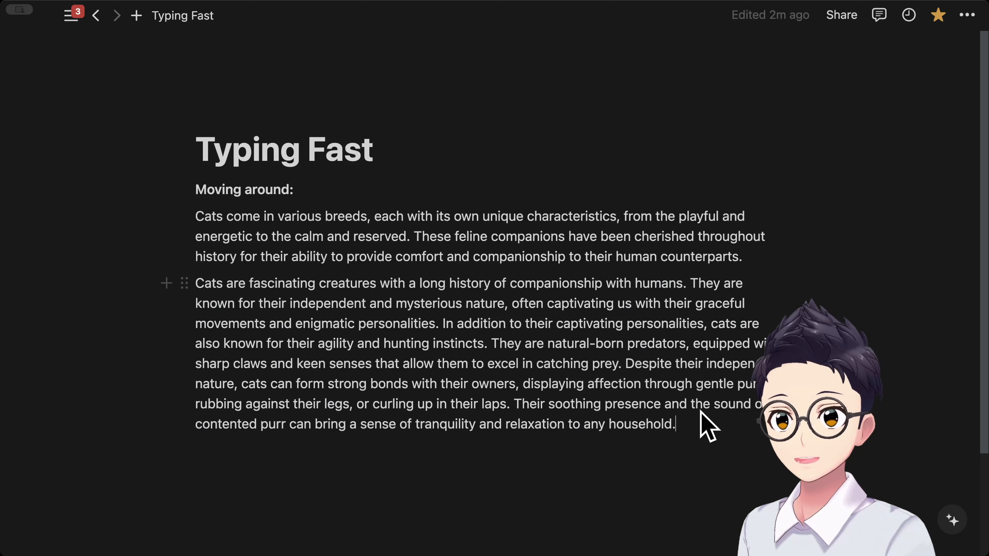
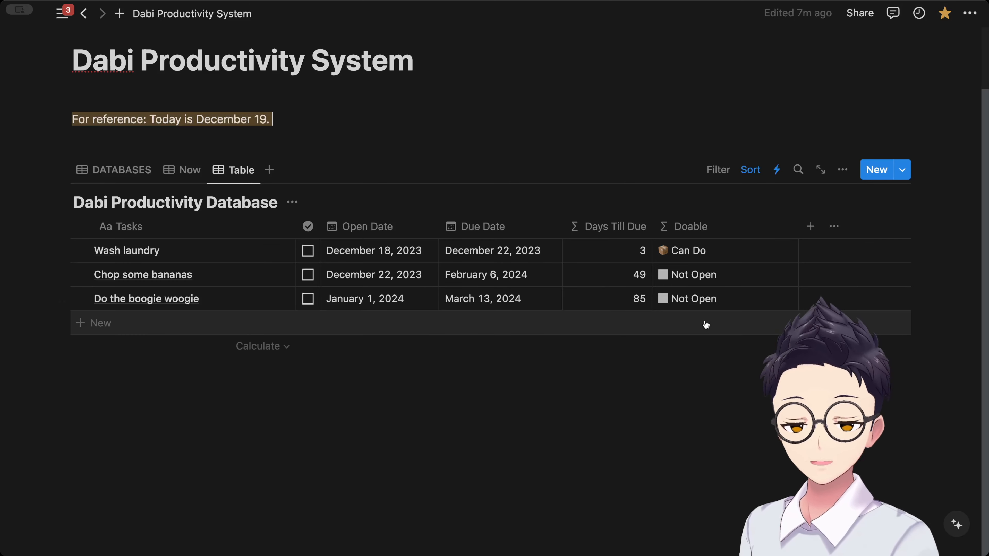
Step: Open the Doable property's formula in the Dabi Productivity Database to review its conditions, and close it without changes
left_click(705, 225)
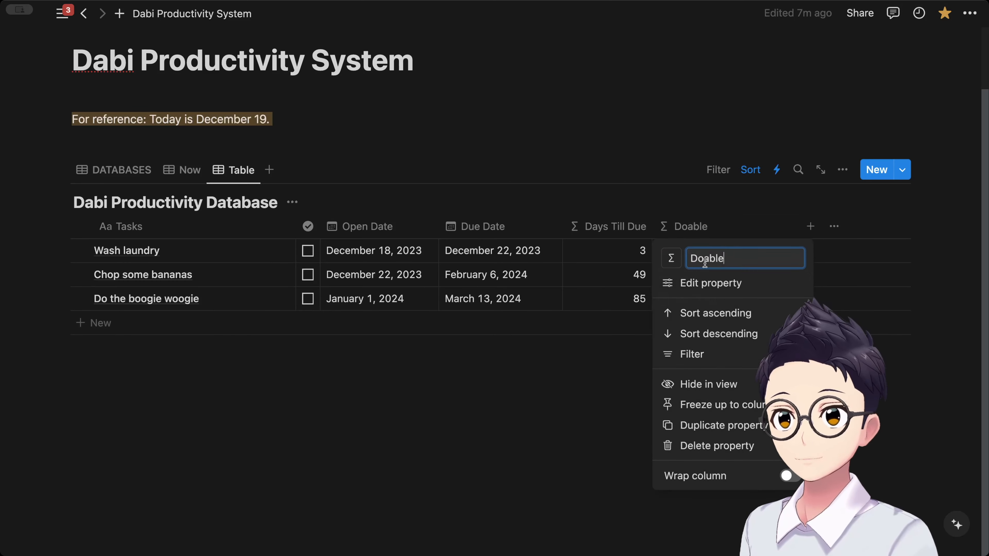
left_click(709, 283)
left_click(742, 281)
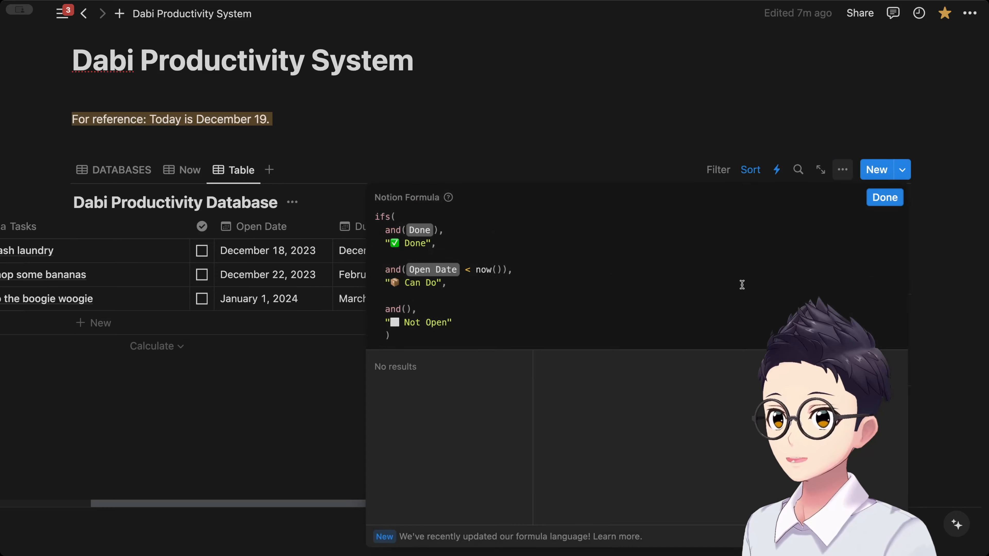
key("Escape")
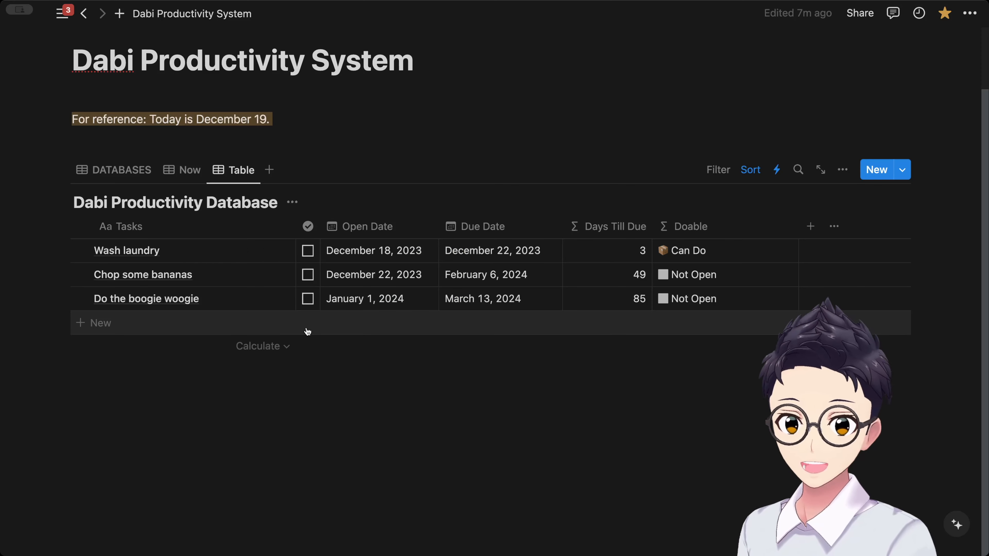
left_click(349, 383)
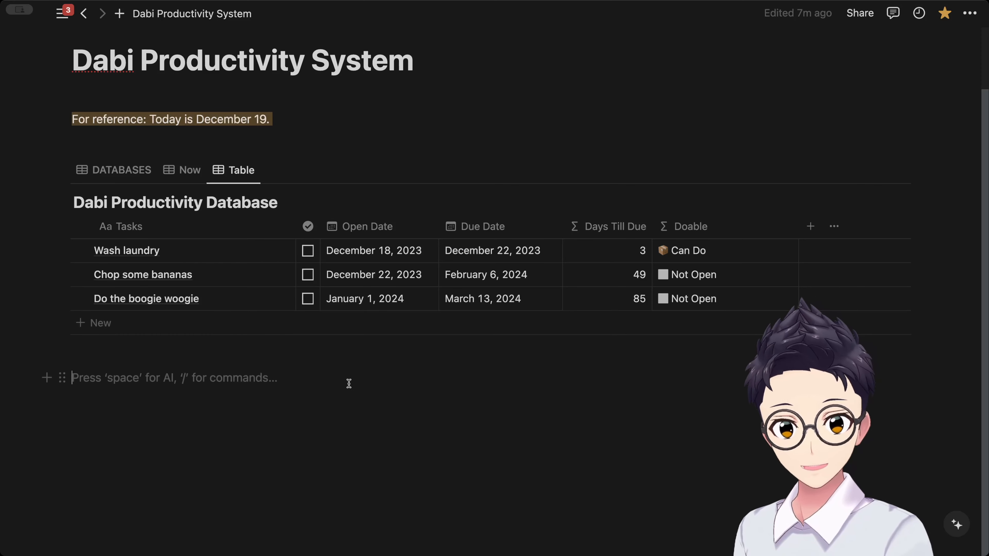
Step: Switch to the Dabi System 2024 page and look through the formula of the TODO Database's Due property
key("super+k")
key("Return")
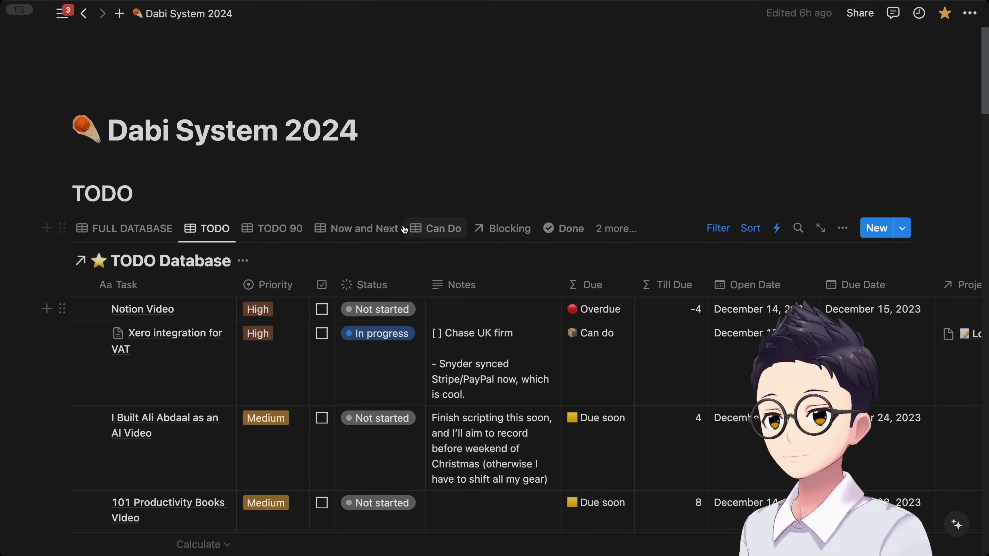
scroll(596, 253, "down", 1)
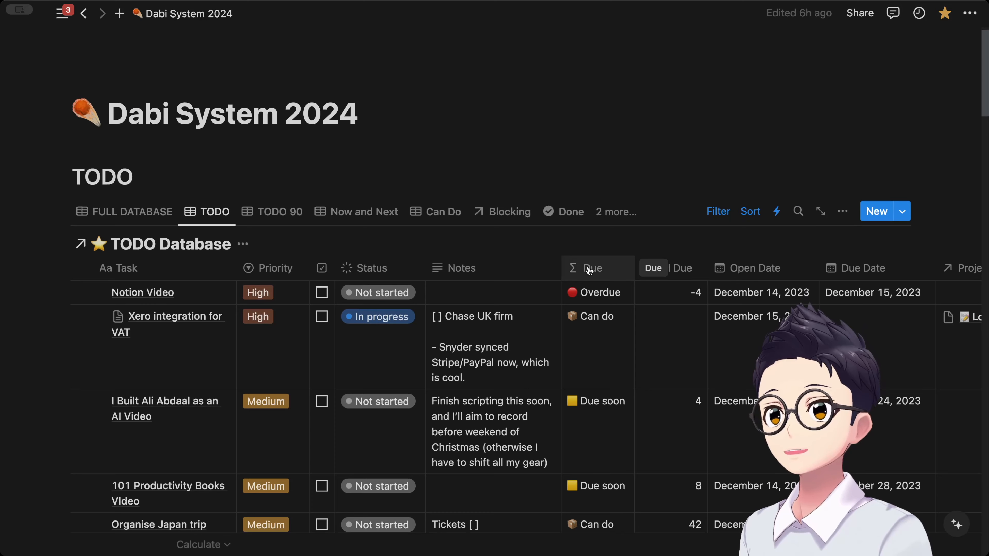
left_click(589, 269)
left_click(588, 324)
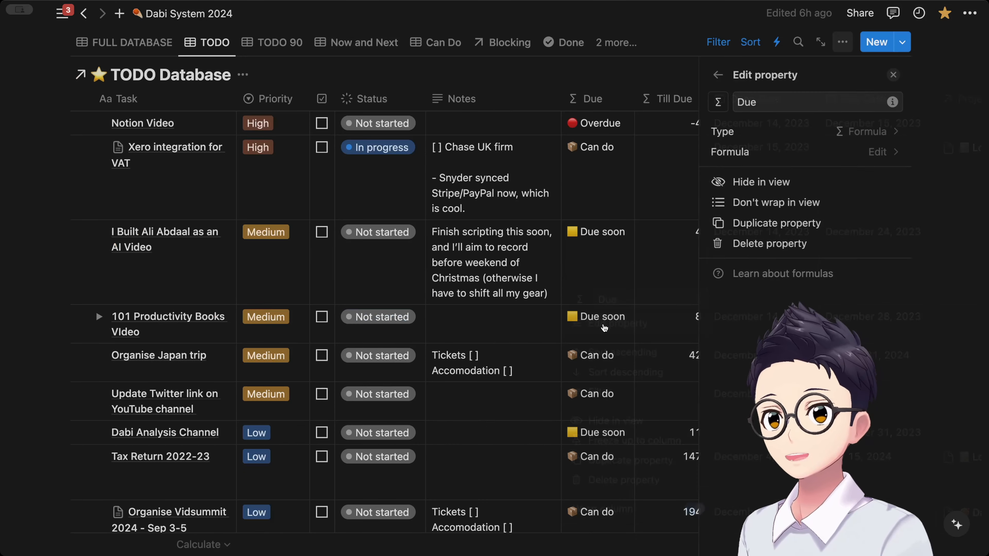
left_click(732, 152)
scroll(582, 269, "down", 4)
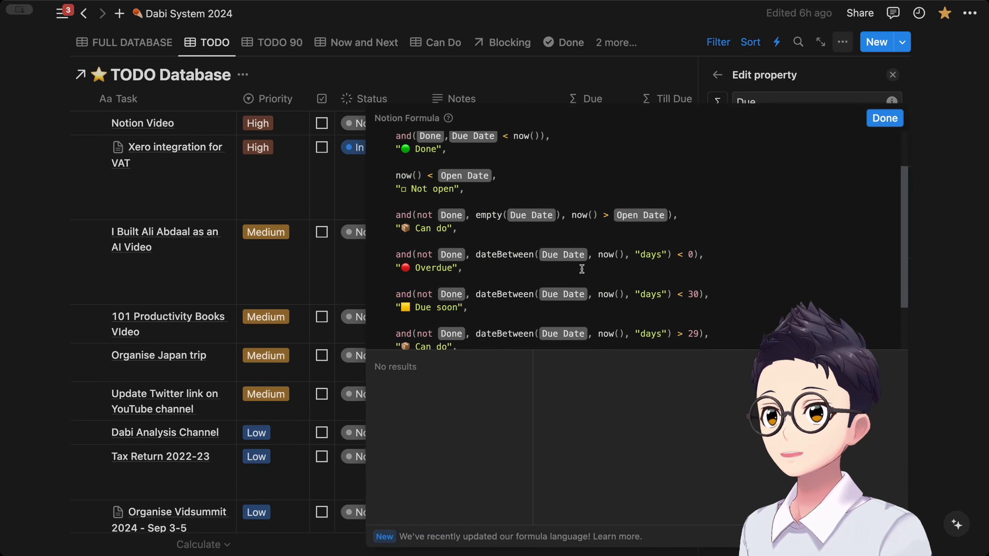
scroll(582, 270, "down", 2)
scroll(607, 265, "up", 5)
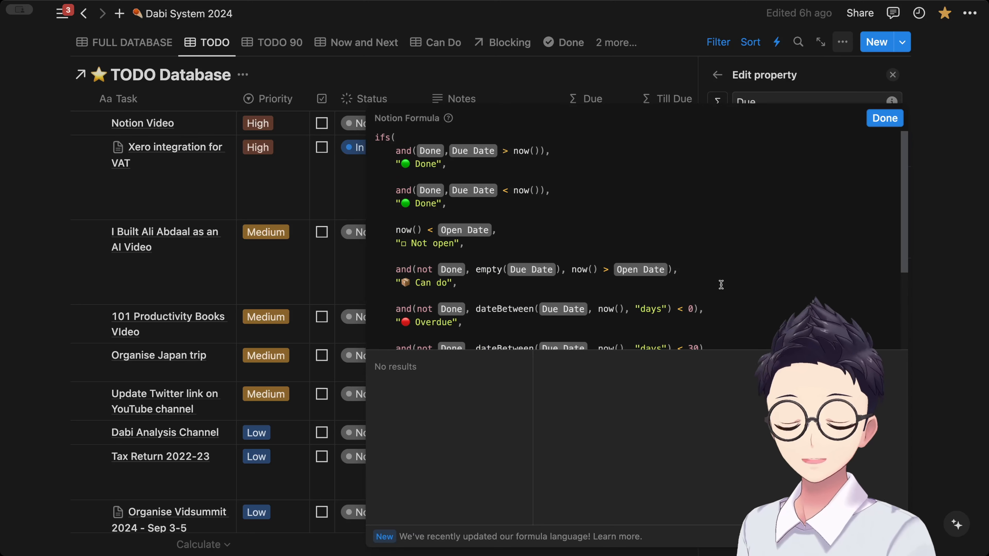
Step: Examine the two Done conditions in the Due formula that compare Due Date with now()
left_click(700, 161)
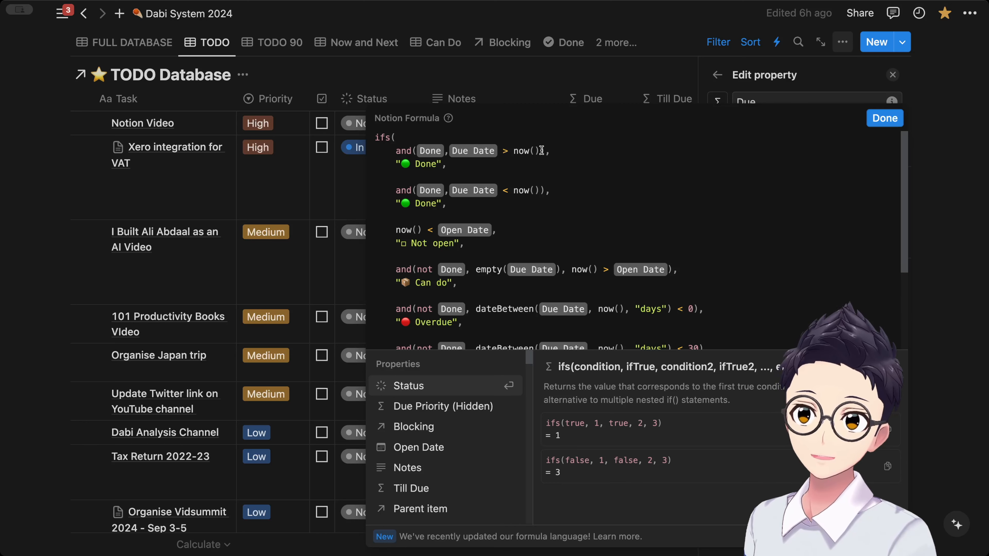
left_click(421, 196)
left_click(421, 196)
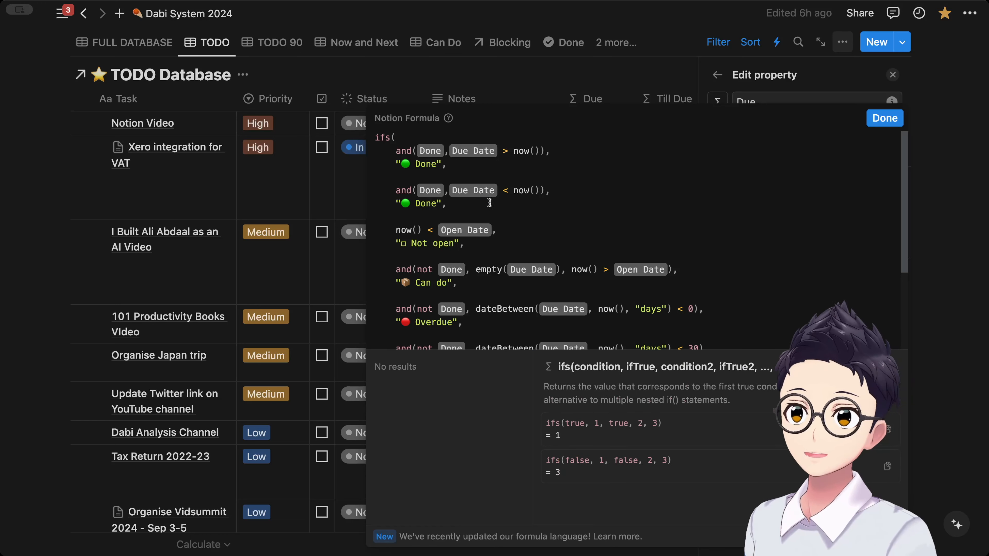
left_click_drag(489, 202, 357, 157)
left_click(651, 206)
scroll(526, 183, "down", 3)
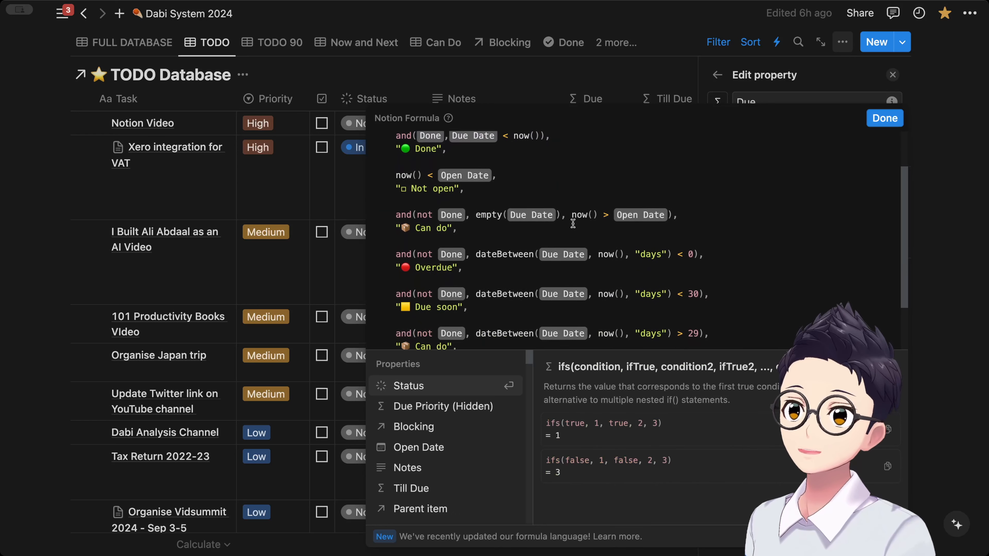
Step: Highlight the "Not open" condition and the "Overdue" condition in the Due formula, and place the cursor after the "Overdue" line
left_click(400, 162)
left_click_drag(396, 161, 488, 174)
left_click_drag(463, 251, 381, 237)
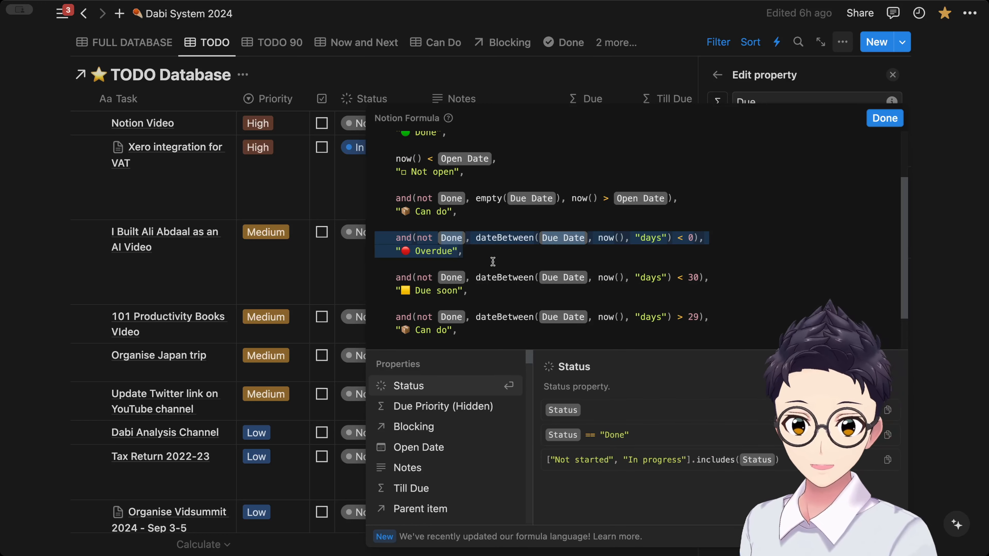
left_click(465, 259)
left_click(433, 251)
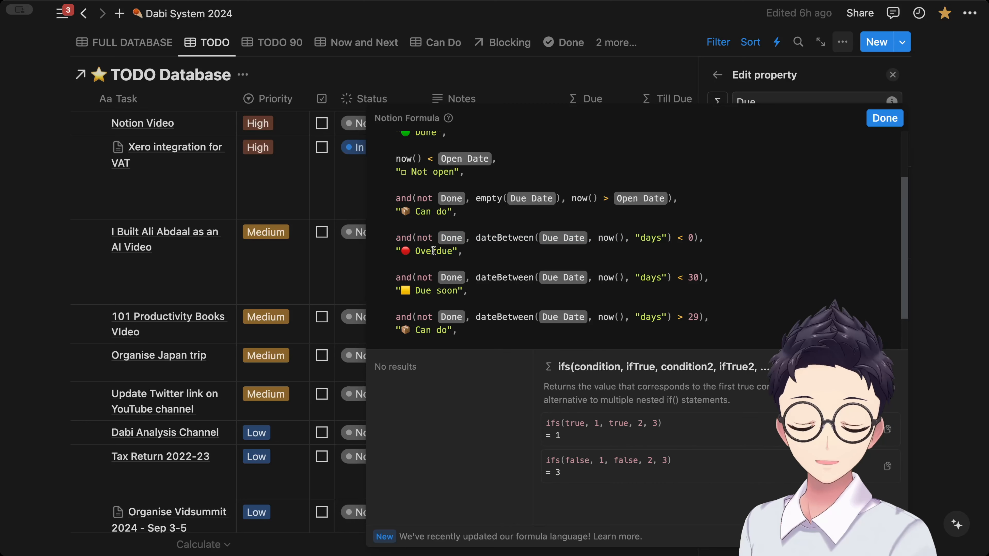
left_click(476, 248)
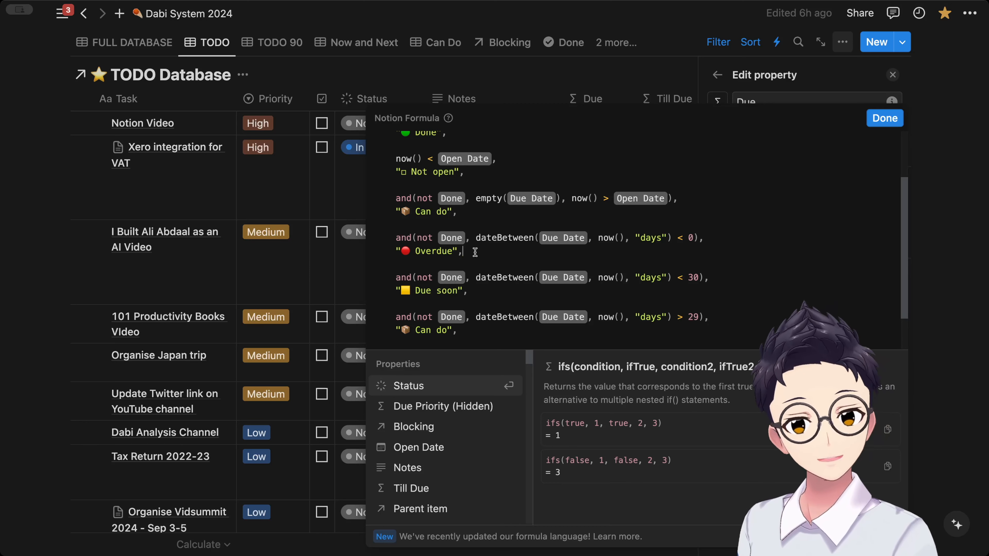
left_click(475, 251)
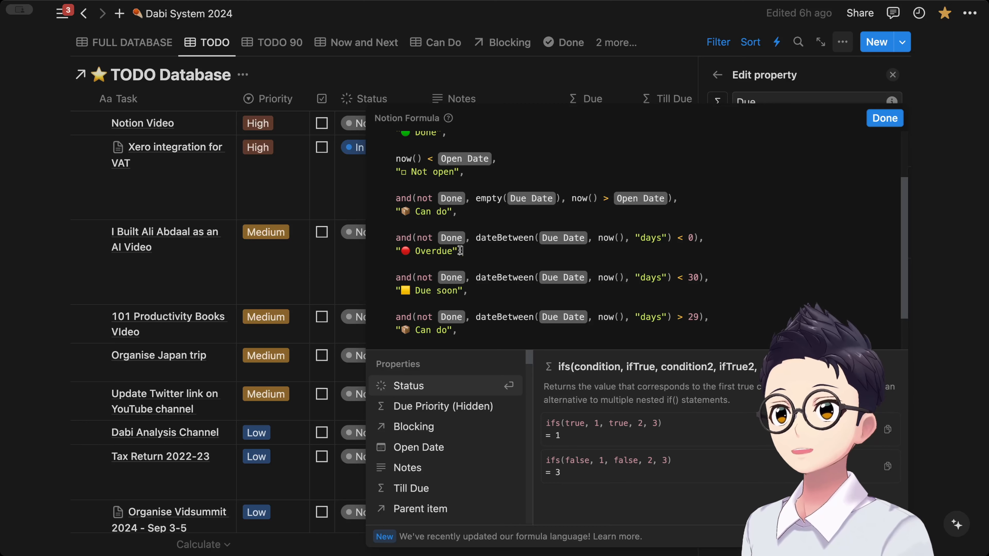
Step: Highlight the "not Done" part and the dateBetween expression of the "Overdue" condition in turn
left_click_drag(417, 238, 731, 239)
left_click(731, 239)
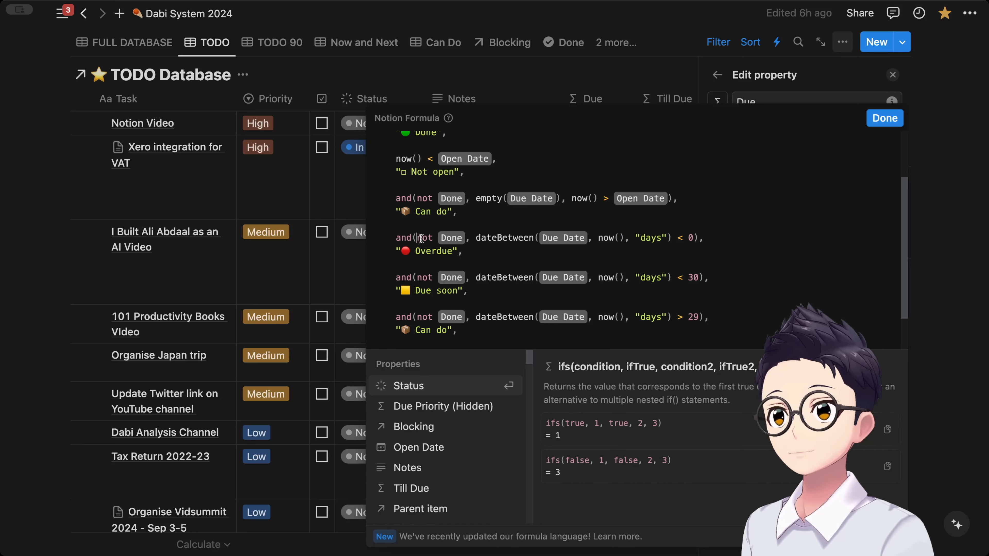
left_click_drag(417, 238, 465, 237)
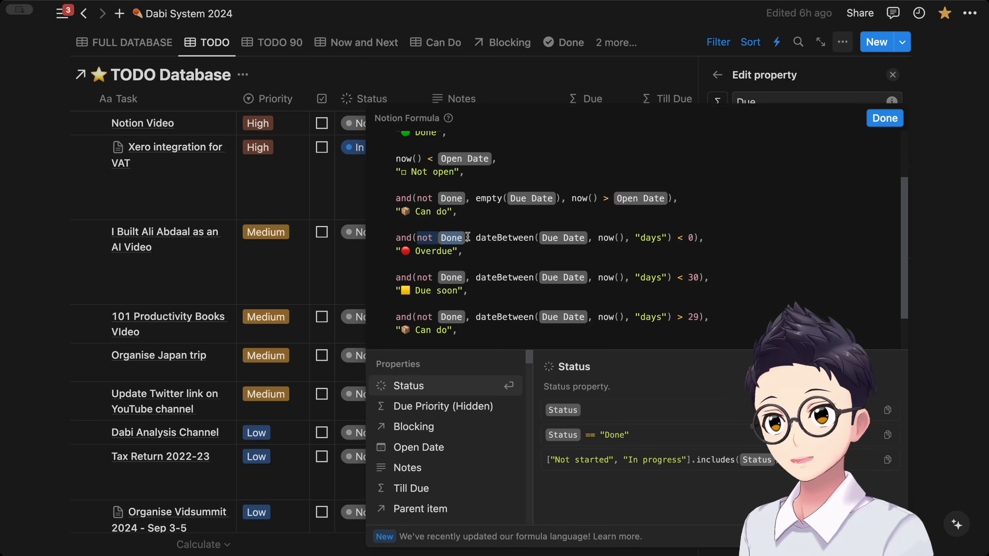
left_click(474, 238)
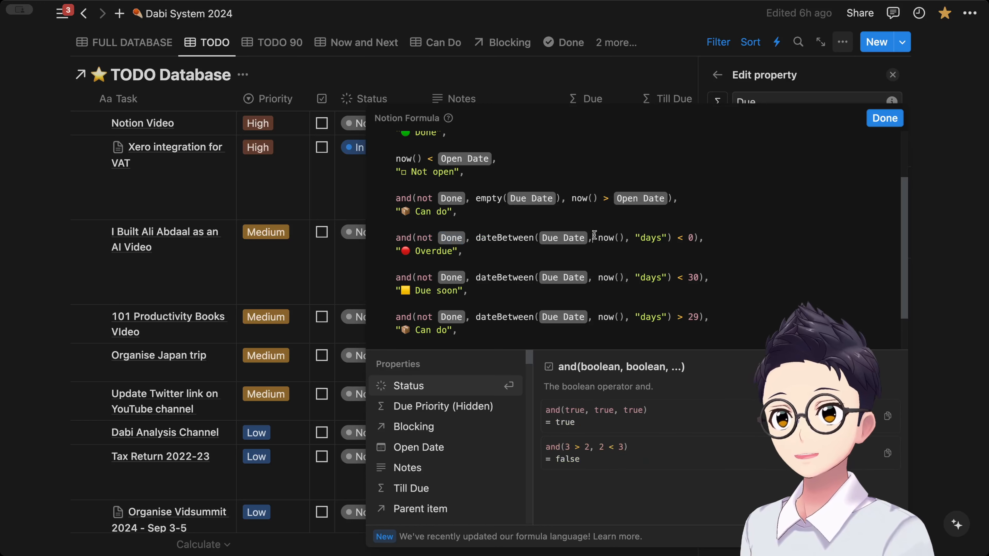
left_click(670, 238)
left_click_drag(673, 238, 475, 238)
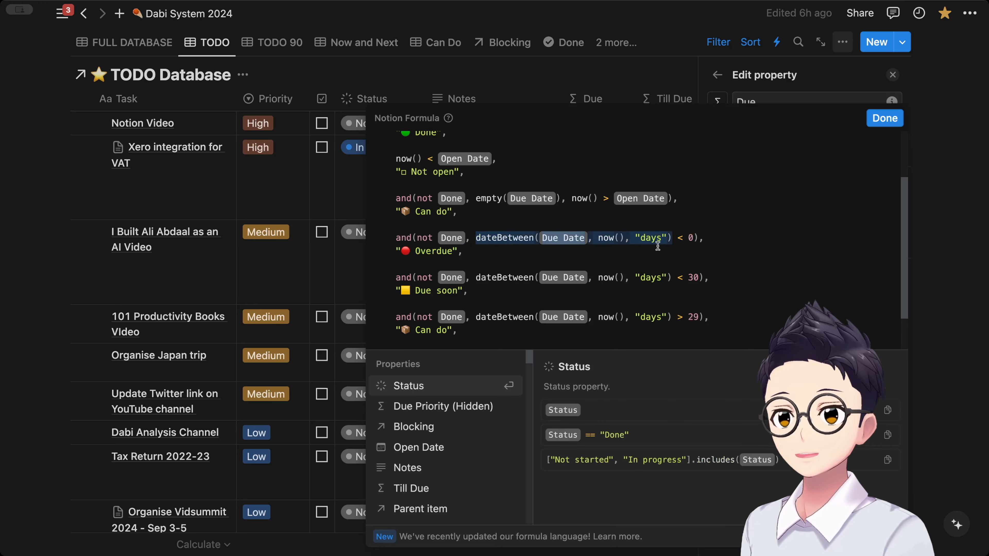
Step: Examine the 0 threshold of the "Overdue" condition and highlight its "Overdue" result line
left_click(687, 239)
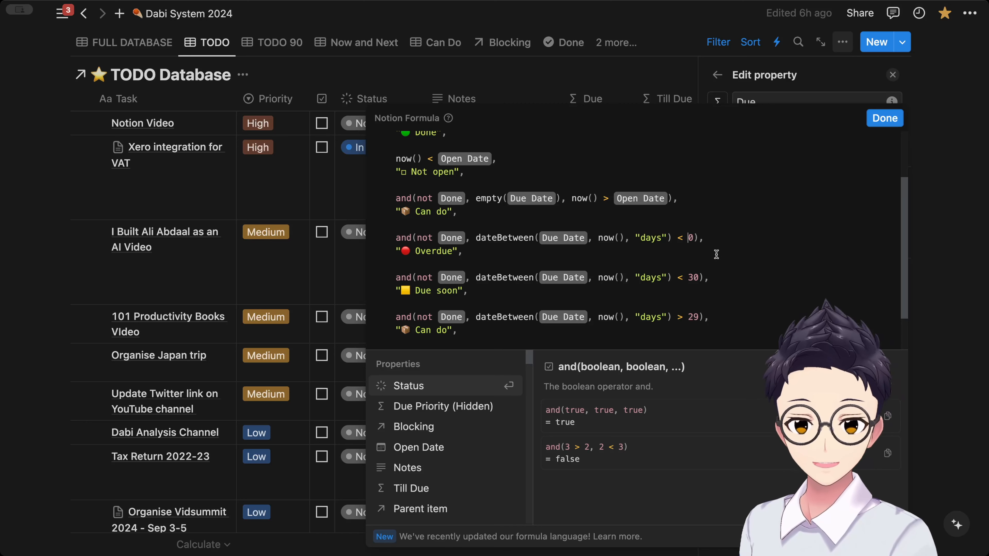
left_click(690, 242)
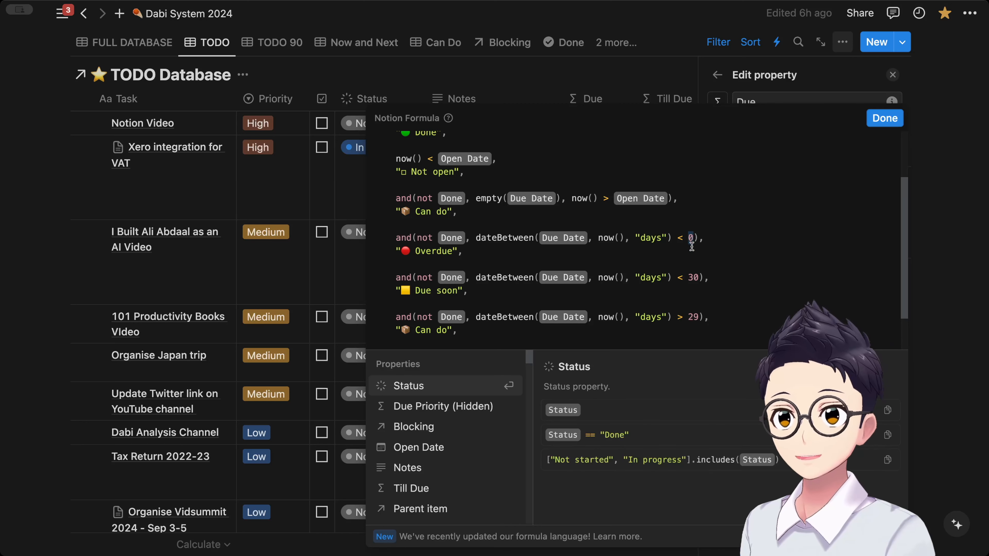
left_click(693, 238)
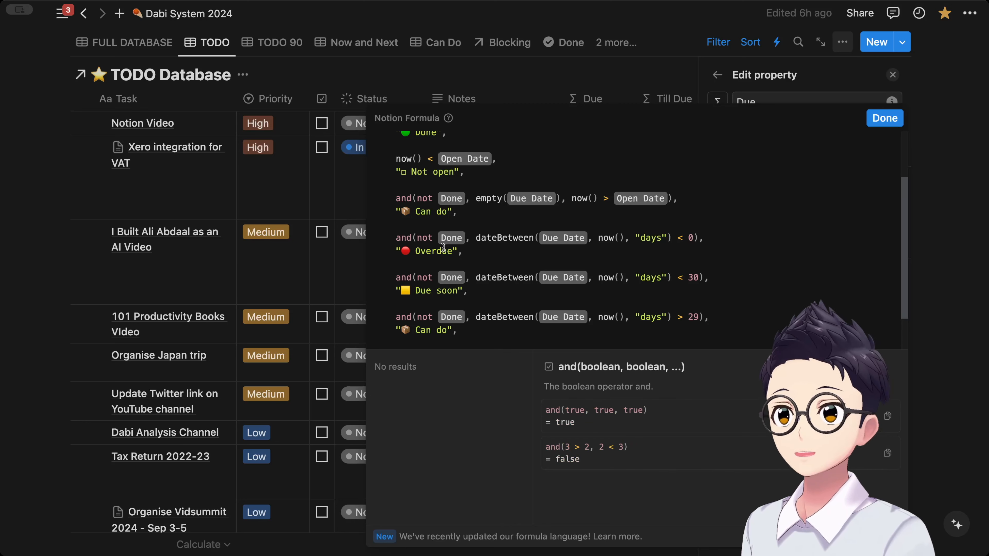
triple_click(483, 250)
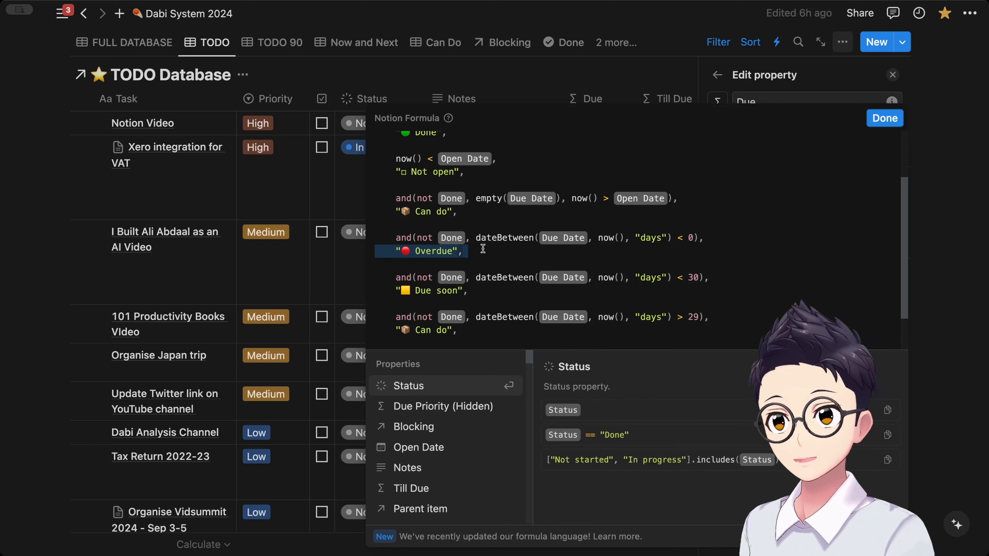
left_click(487, 262)
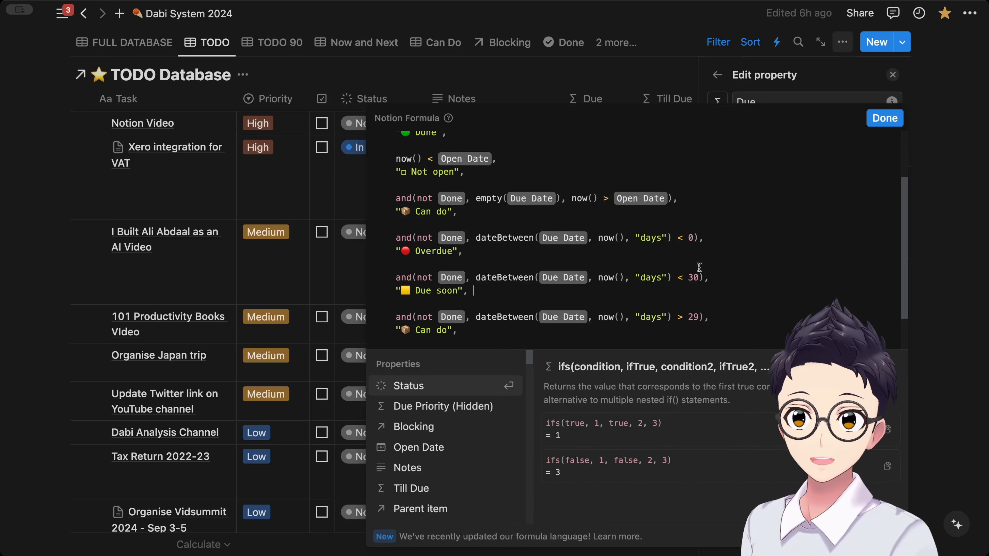
Step: Examine the 30-day threshold of the "Due soon" condition, and the 29-day threshold and result line of the last "Can do" condition
double_click(695, 277)
scroll(739, 295, "down", 2)
left_click(738, 288)
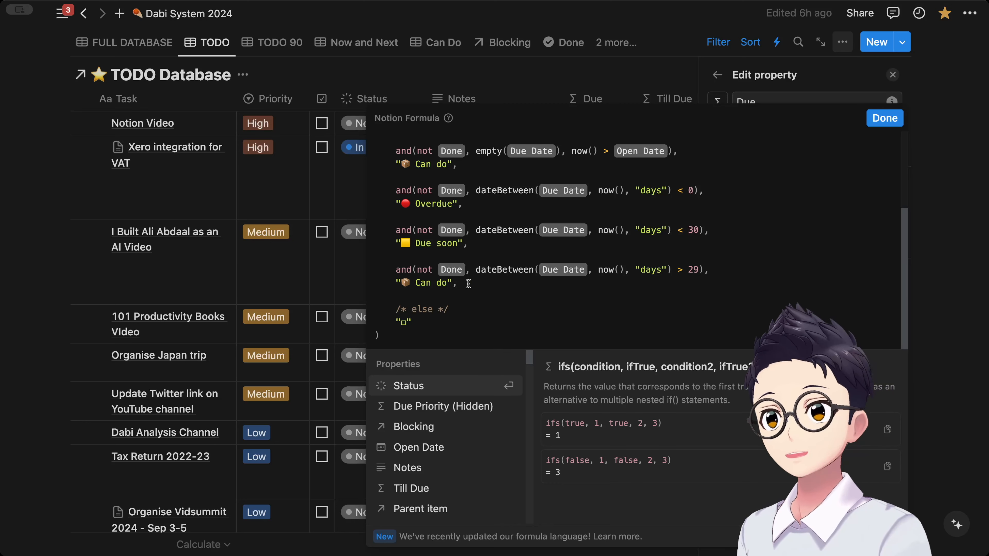
left_click(701, 297)
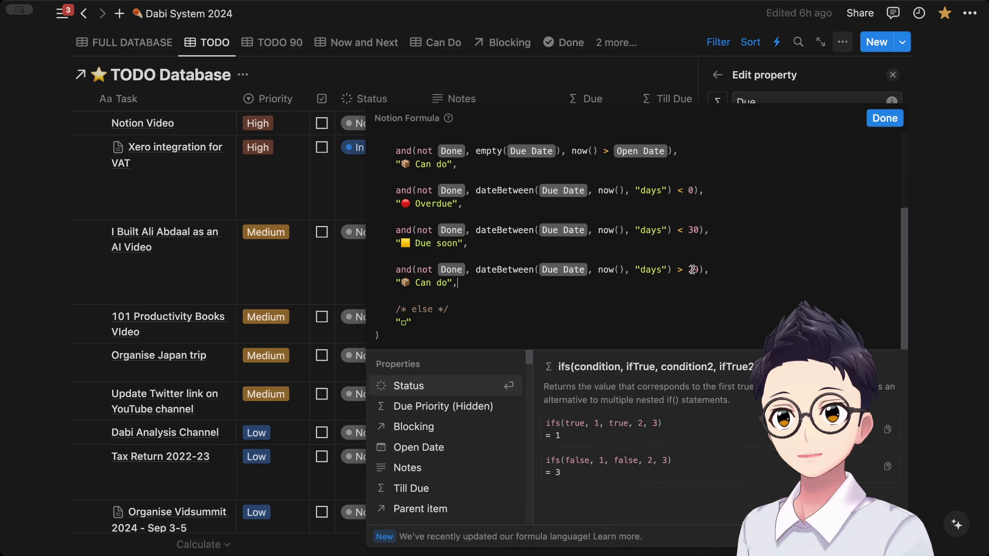
left_click(696, 271)
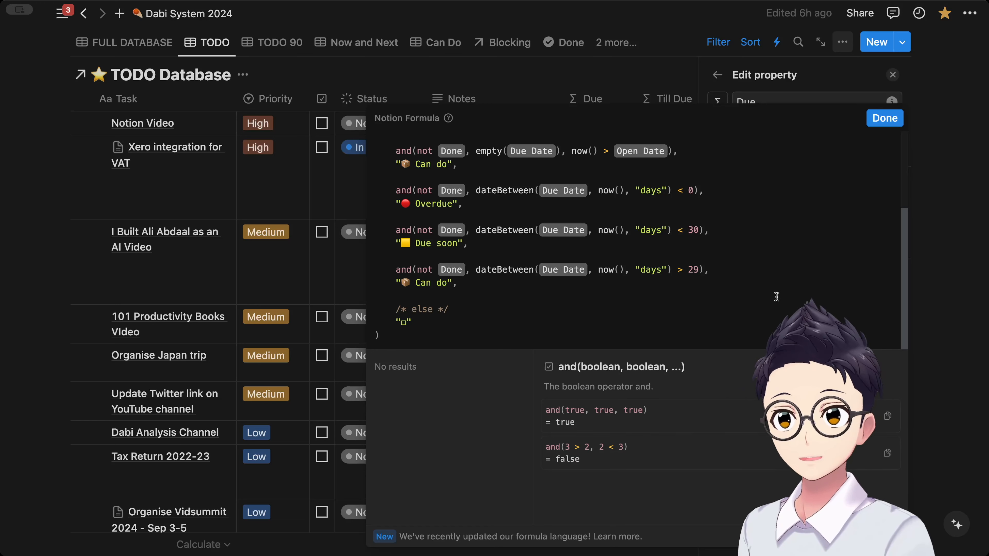
key("End")
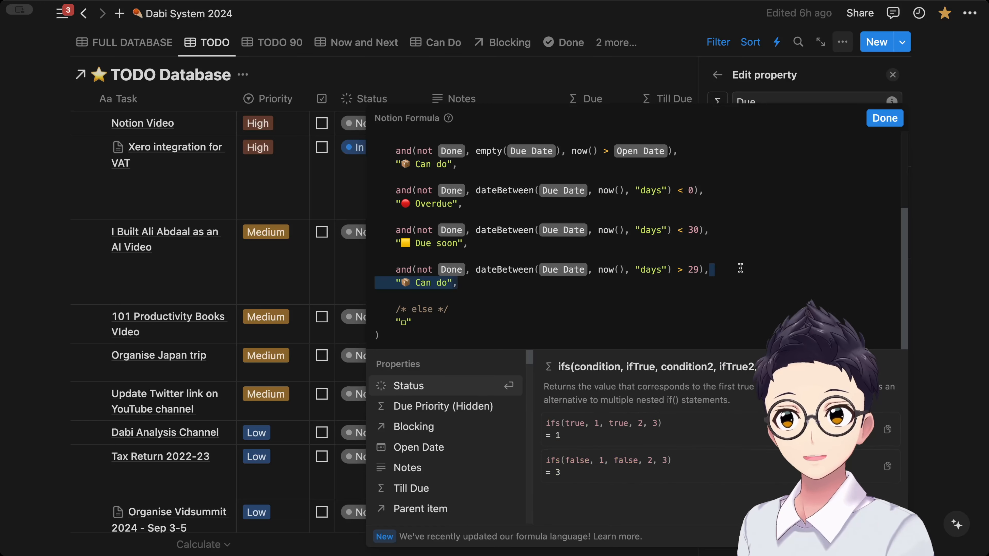
Step: Highlight the else fallback and its empty-square result at the end of the Due formula
left_click_drag(379, 335, 318, 305)
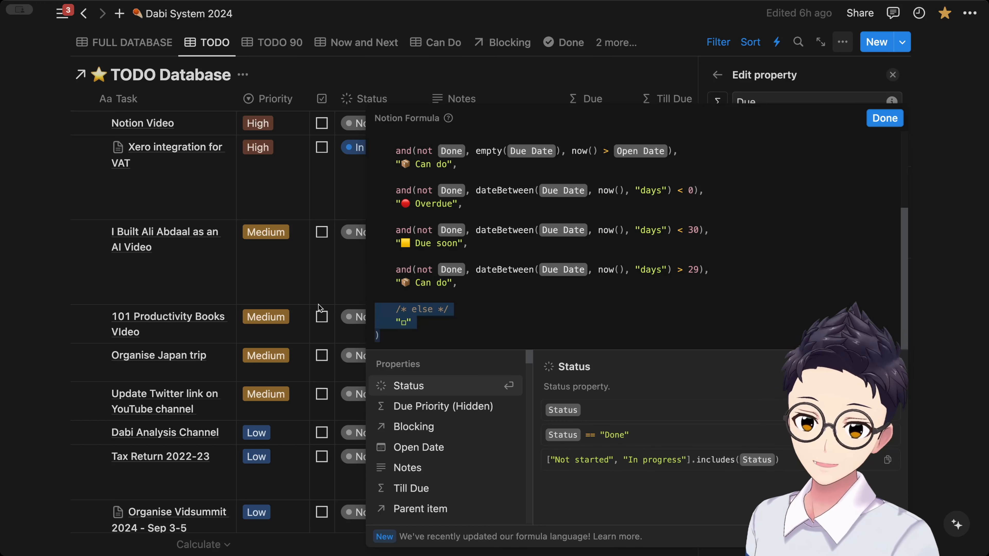
scroll(526, 230, "up", 1)
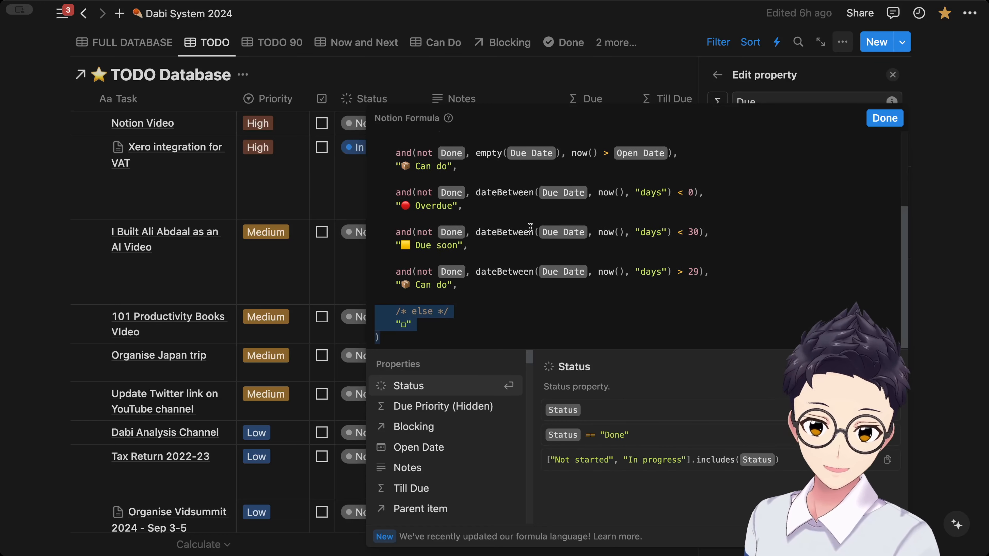
left_click(469, 340)
left_click_drag(435, 327, 370, 311)
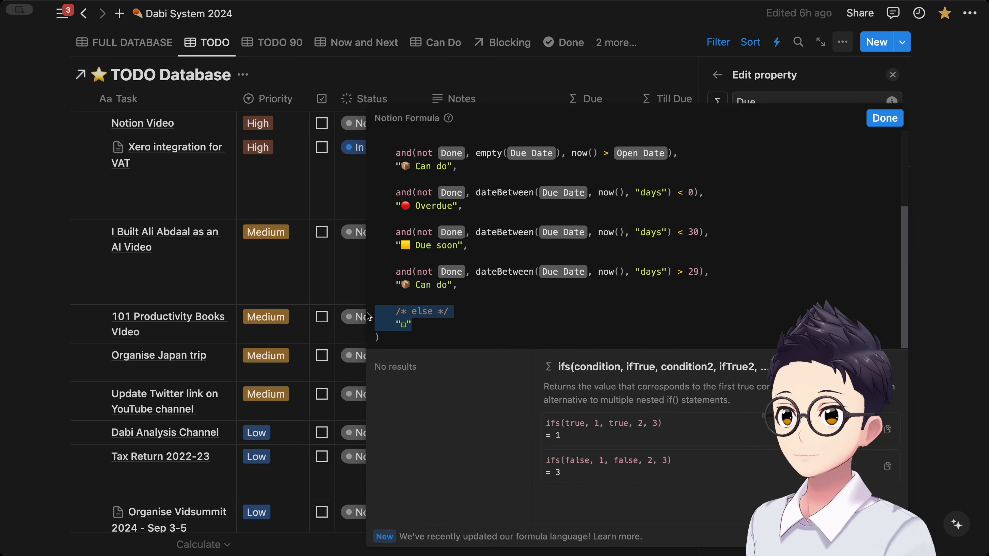
Step: Review the whole Due formula, from the Done conditions through the date thresholds to the else fallback
left_click(437, 327)
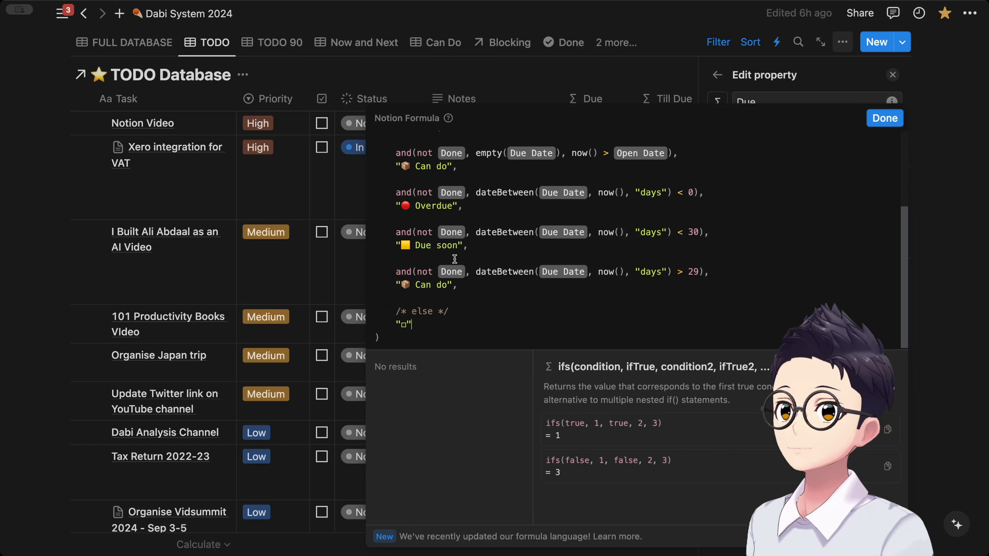
scroll(454, 258, "up", 3)
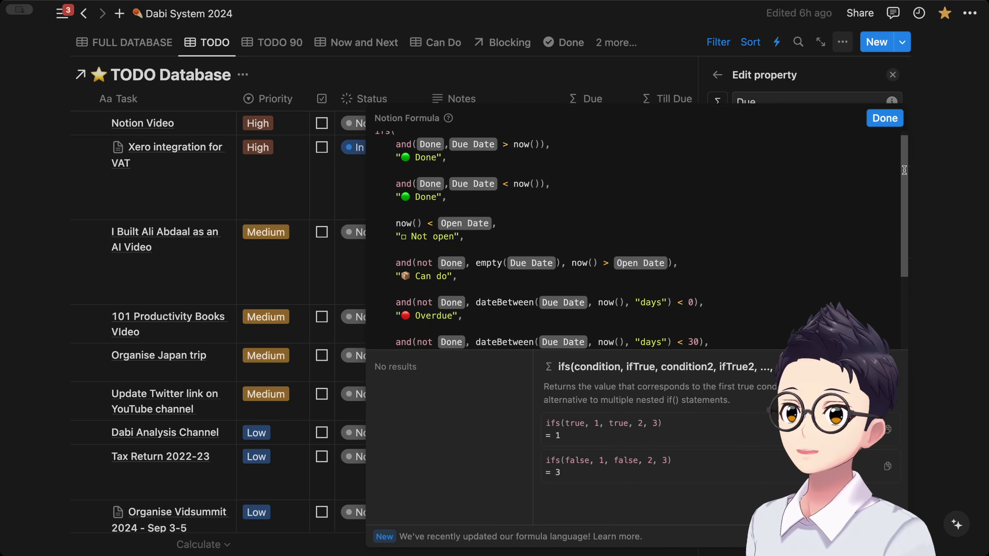
left_click_drag(904, 166, 889, 265)
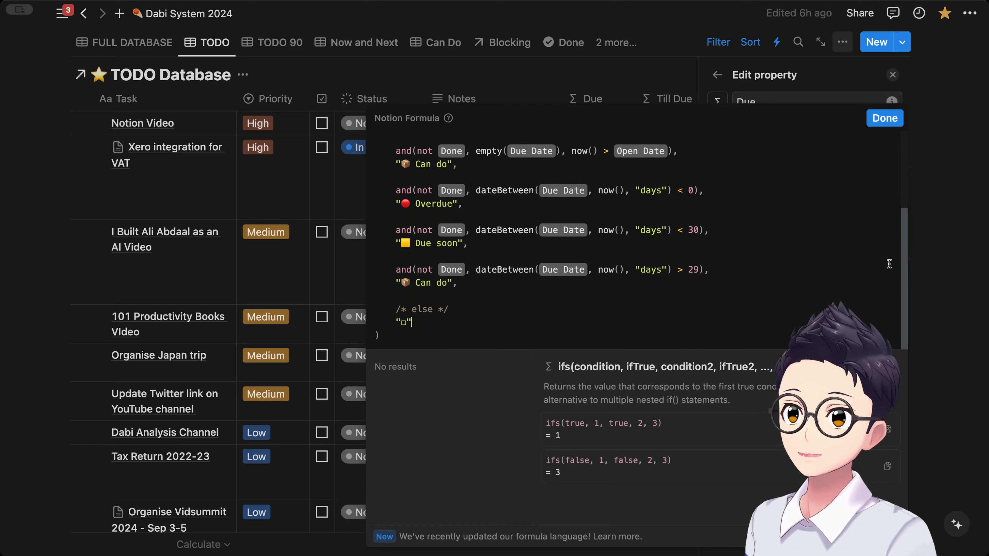
scroll(760, 264, "up", 3)
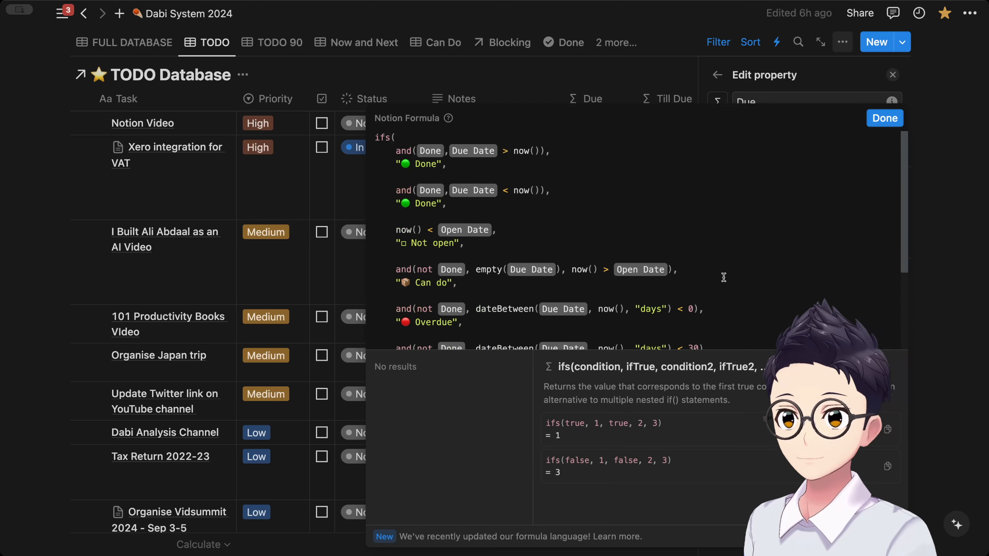
scroll(723, 277, "down", 3)
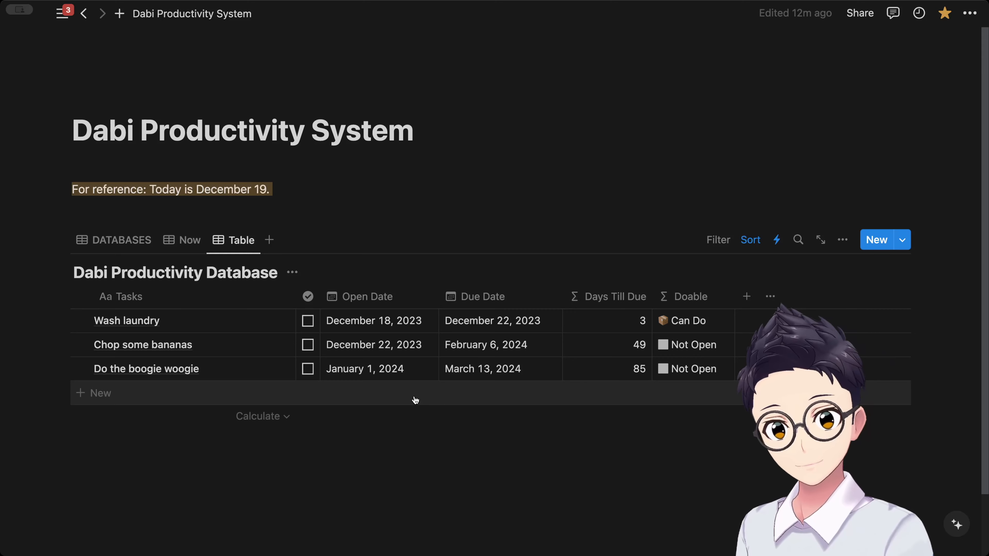
Step: Enter "Buy groceries" and "Cook dinner" as tasks in the Dabi Productivity Database and narrow the Tasks column
left_click(172, 395)
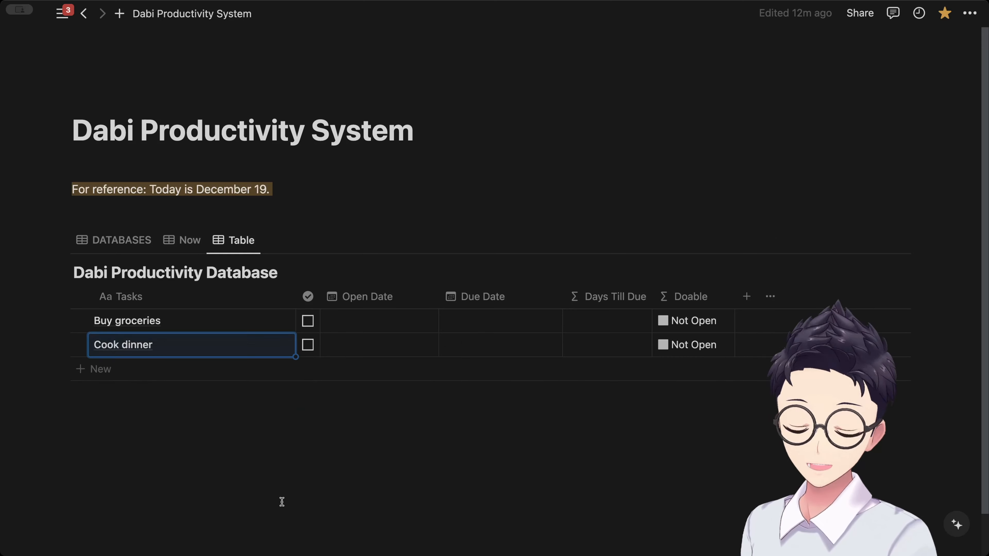
left_click(282, 502)
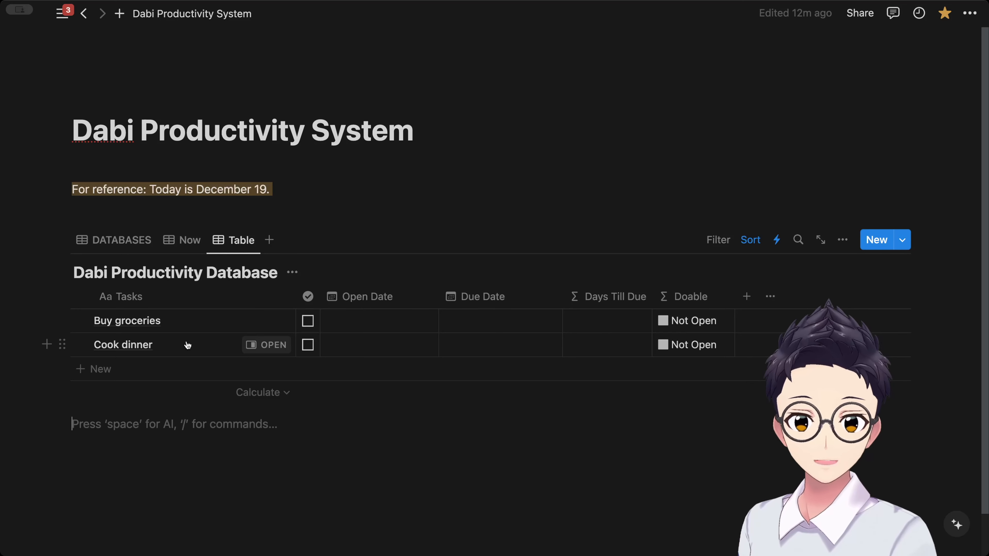
left_click_drag(296, 297, 210, 304)
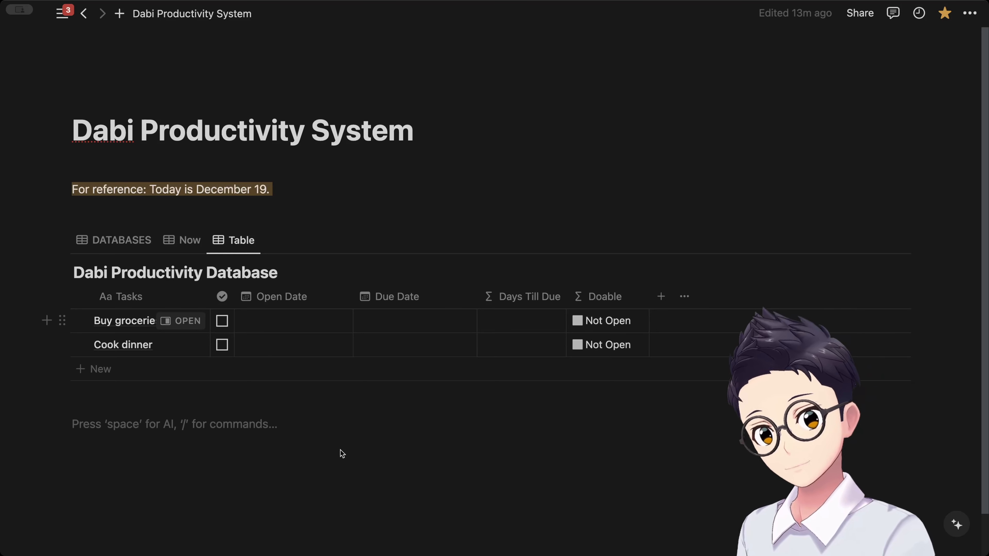
Step: Start a new property of type Relation in the Dabi Productivity Database
scroll(342, 453, "down", 2)
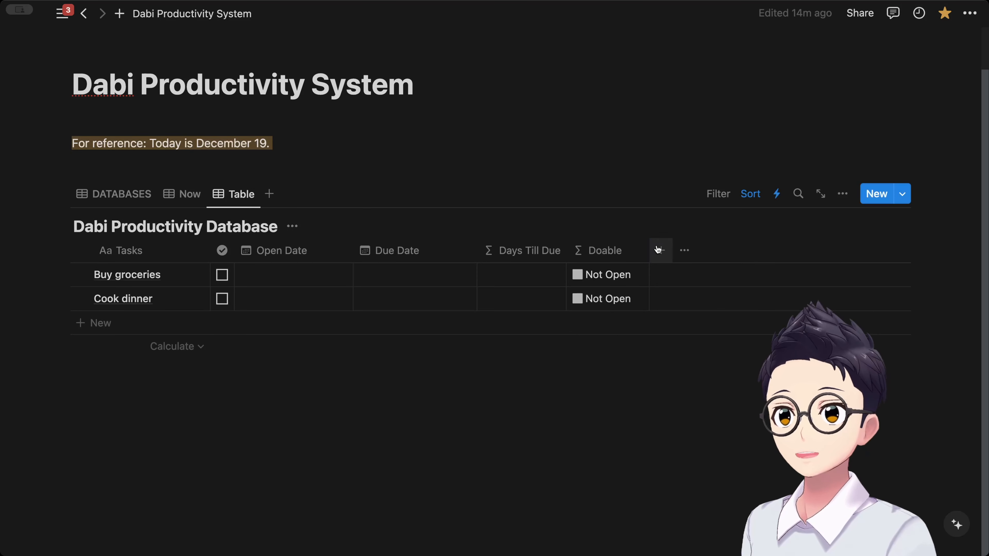
left_click(660, 251)
scroll(739, 372, "down", 1)
scroll(776, 407, "down", 5)
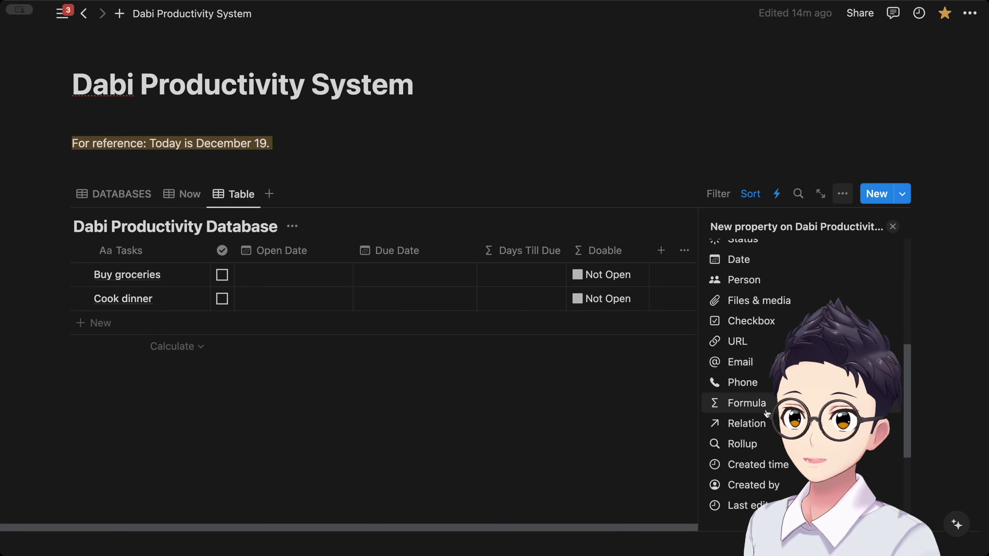
left_click(747, 423)
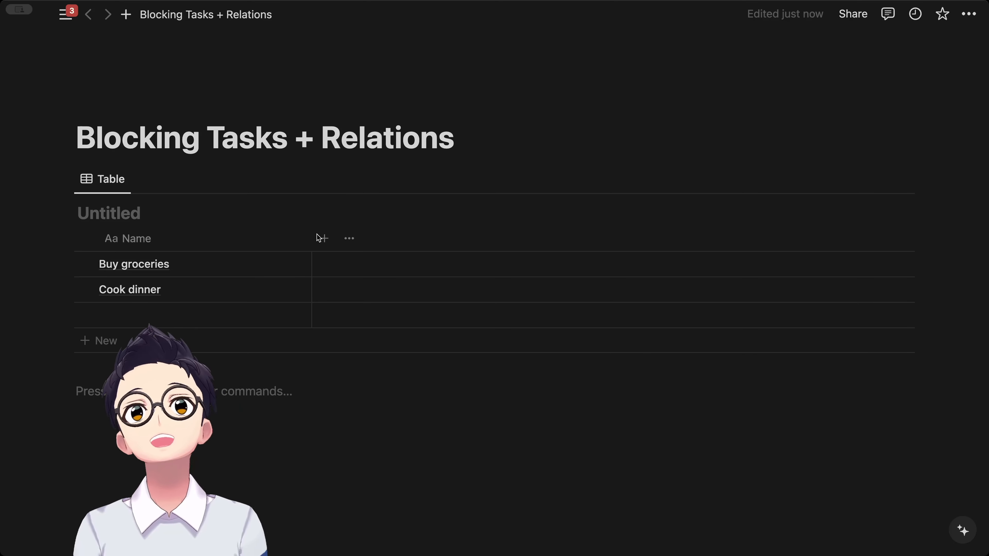
Step: Narrow the Name column of the untitled table on the Blocking Tasks + Relations page and start a Relation property
left_click_drag(312, 239, 224, 238)
left_click(232, 239)
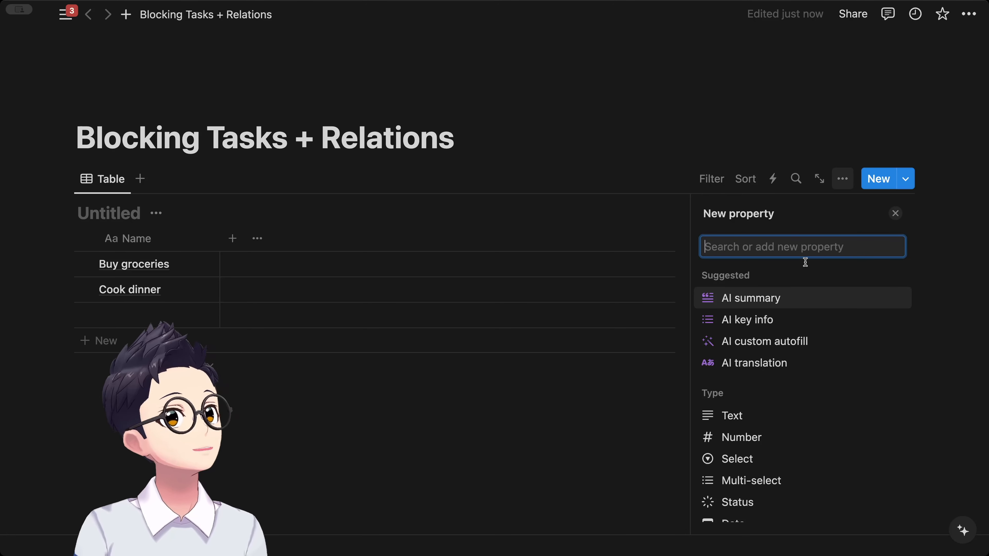
type("relation")
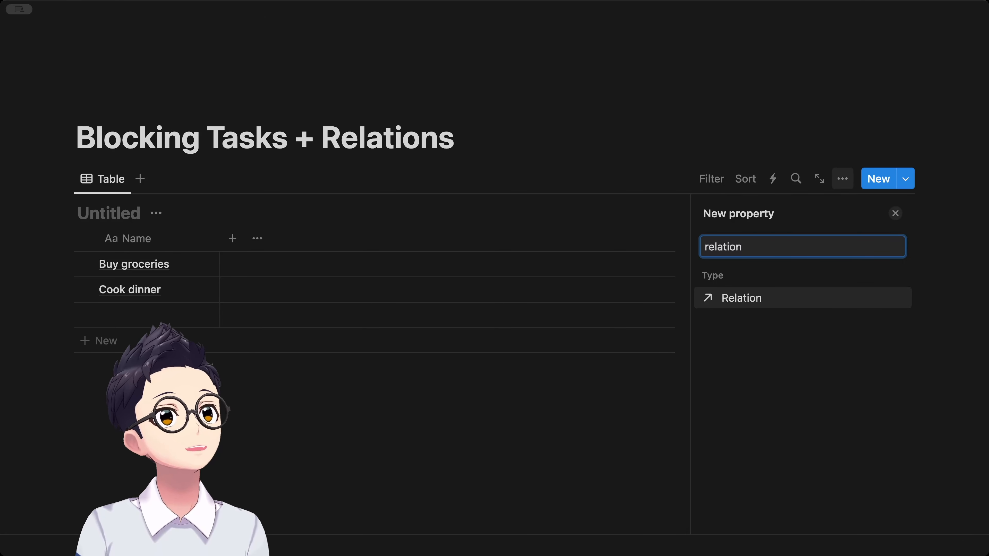
left_click(771, 298)
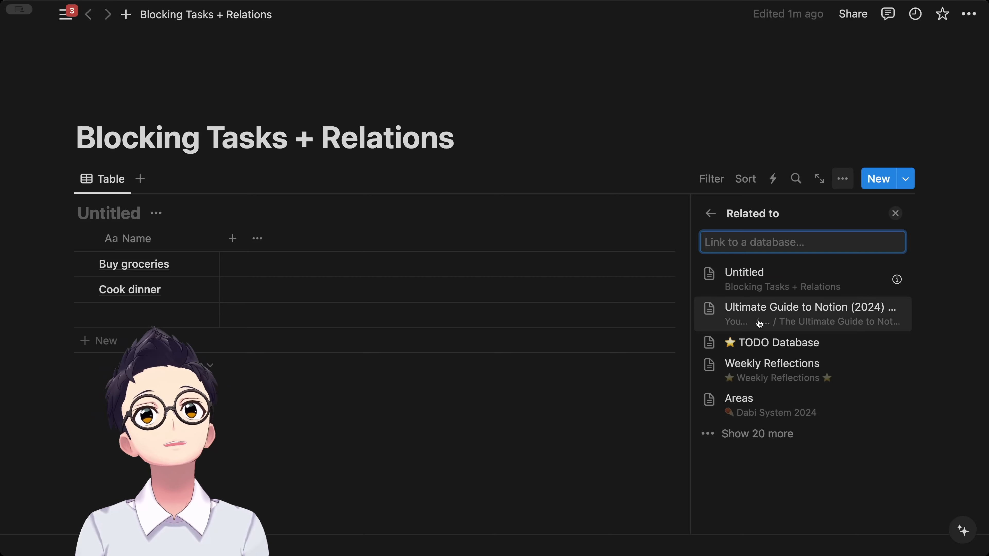
Step: Title the untitled database "Relations Example"
left_click(132, 214)
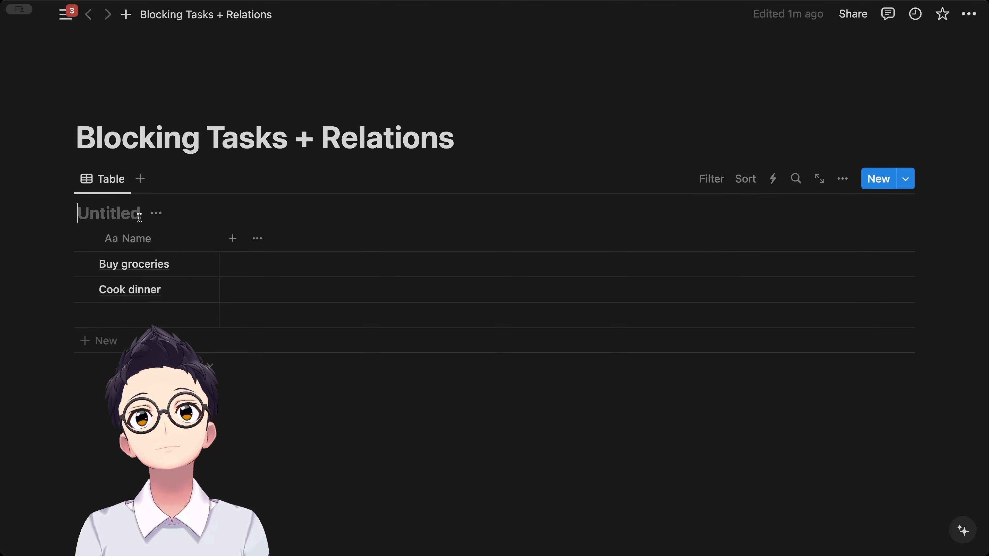
type("Relations Exam")
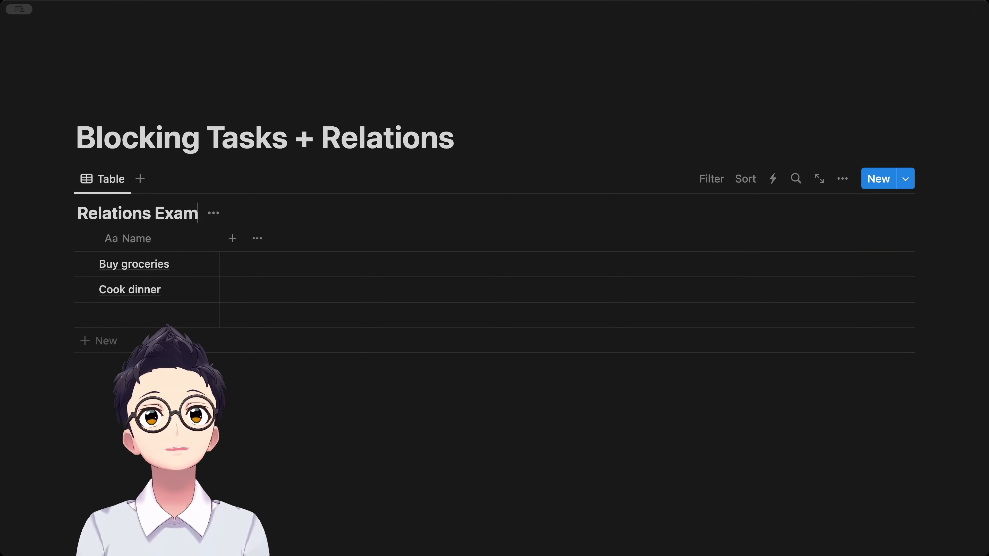
type("ple")
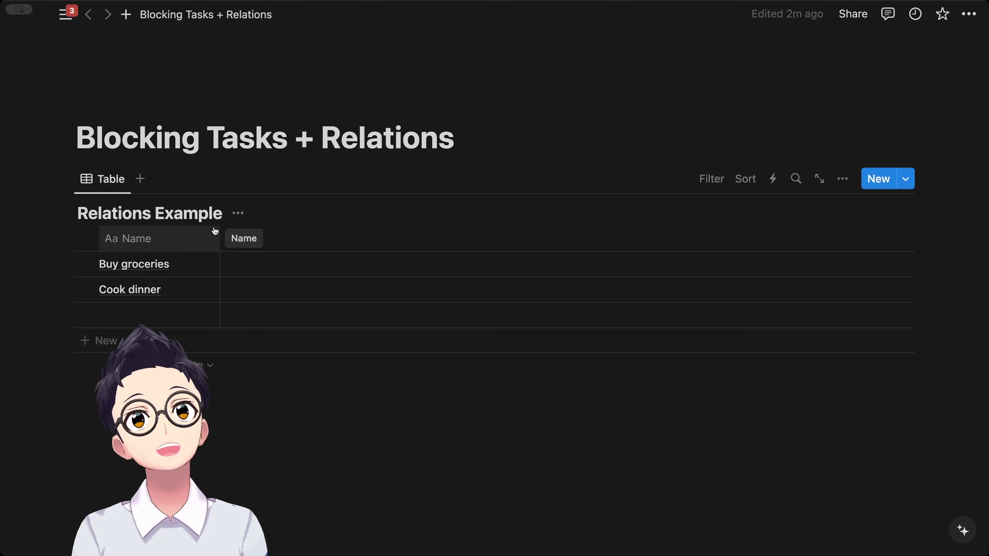
triple_click(121, 213)
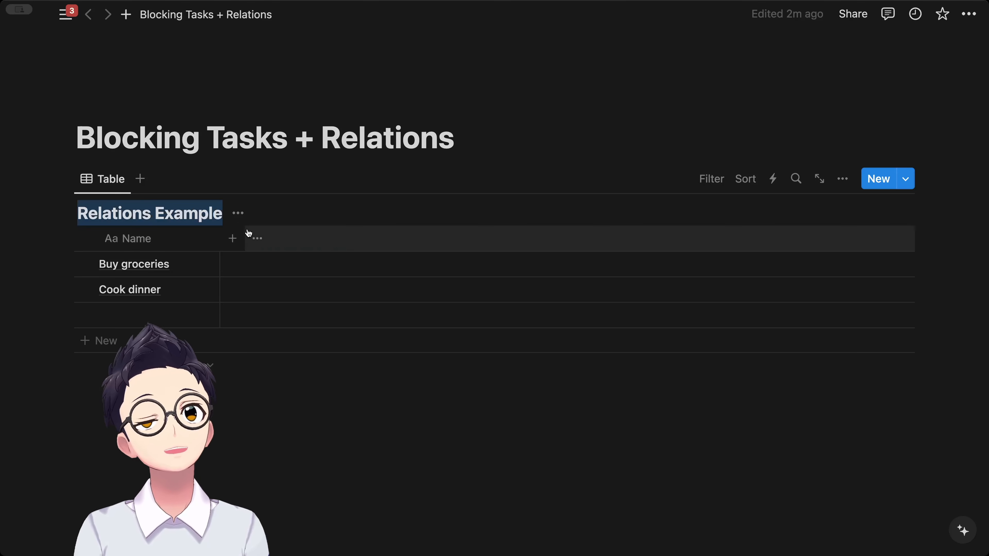
Step: Set up a new Relation property that links the Relations Example database to itself and select its name for editing
left_click(231, 239)
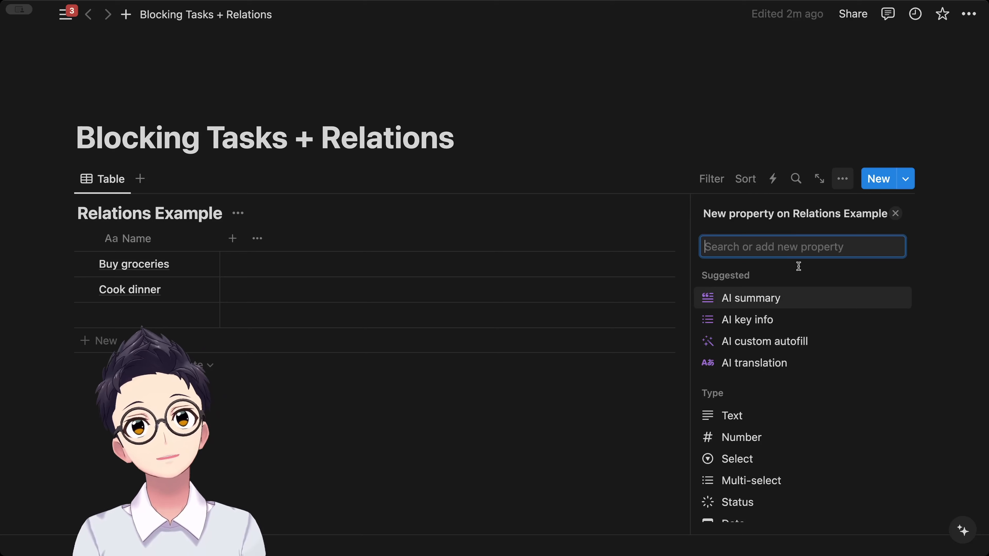
type("relation")
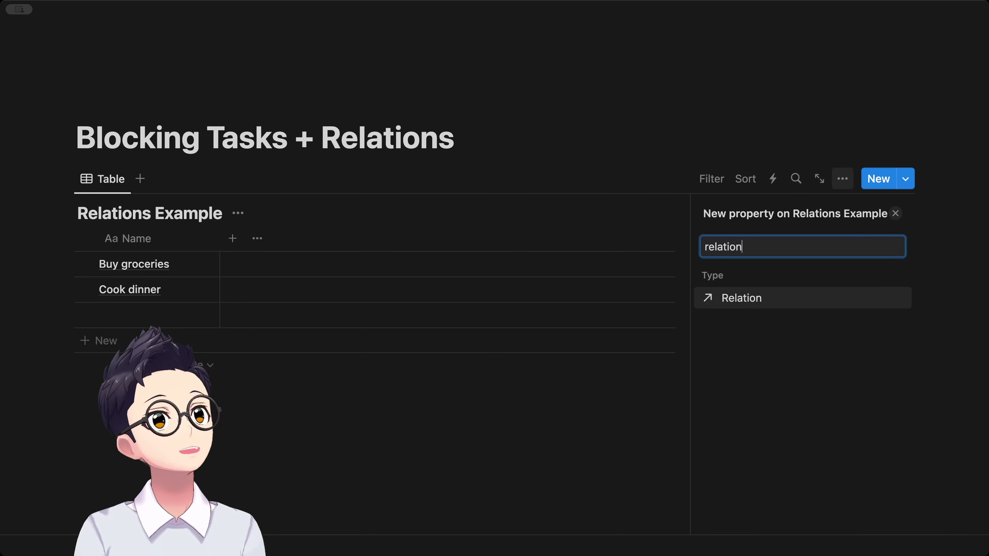
left_click(729, 297)
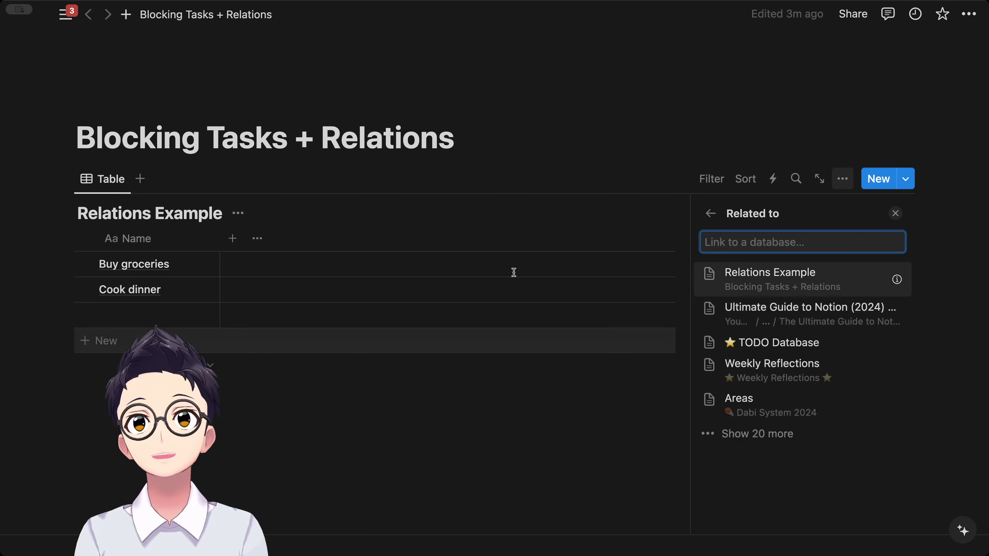
left_click(782, 285)
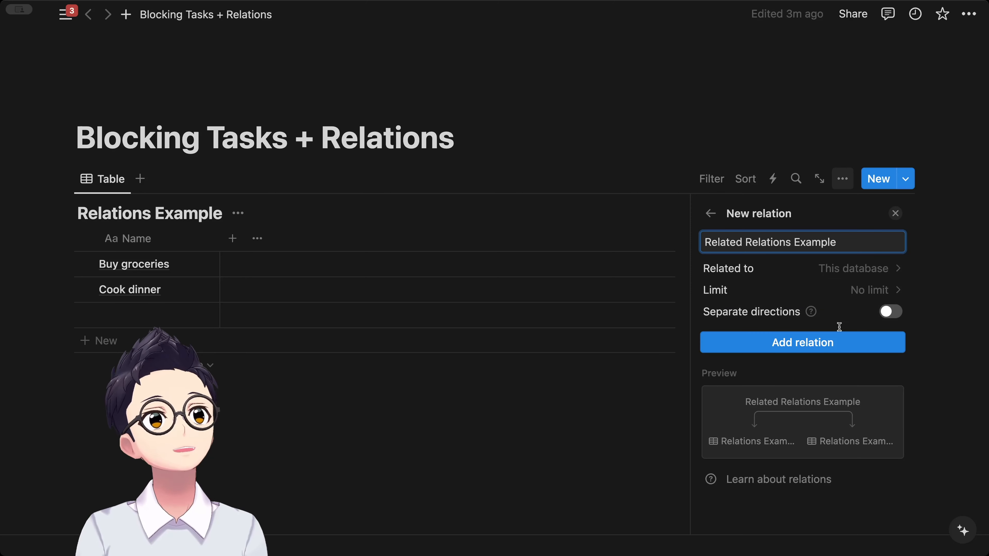
triple_click(784, 236)
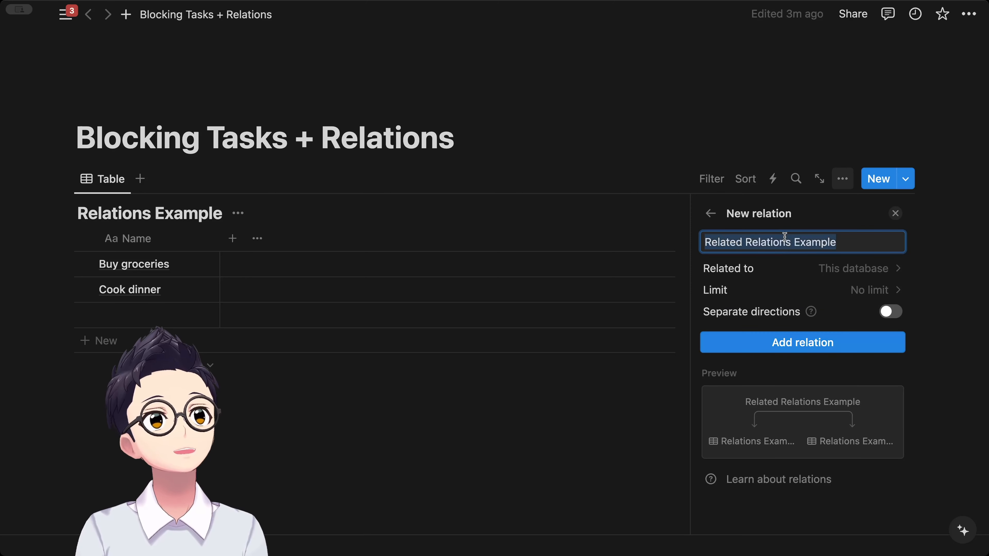
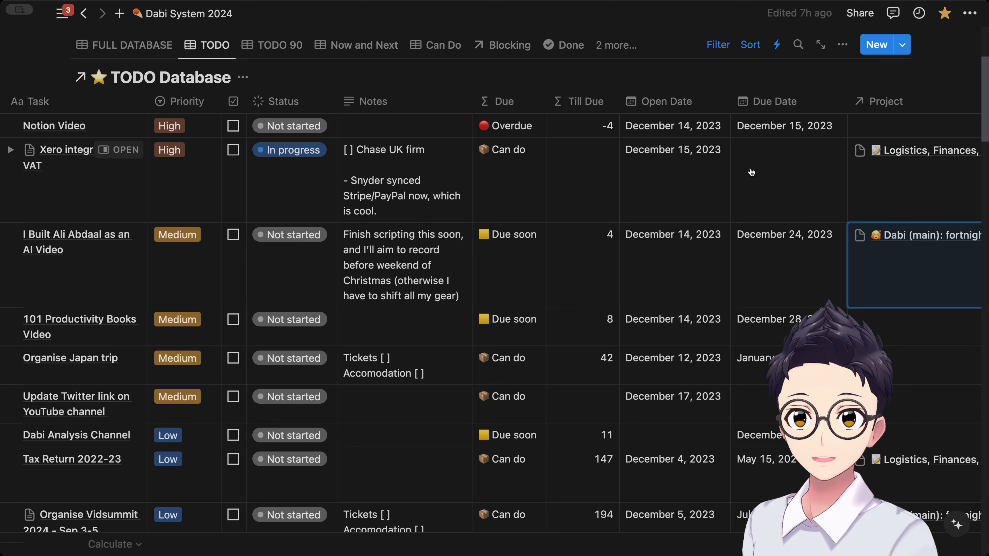
Step: Paste the copied Project relation of the "I Built Ali Abdaal as an AI Video" task into "101 Productivity Books Video" and "Organise Japan trip"
key("Down")
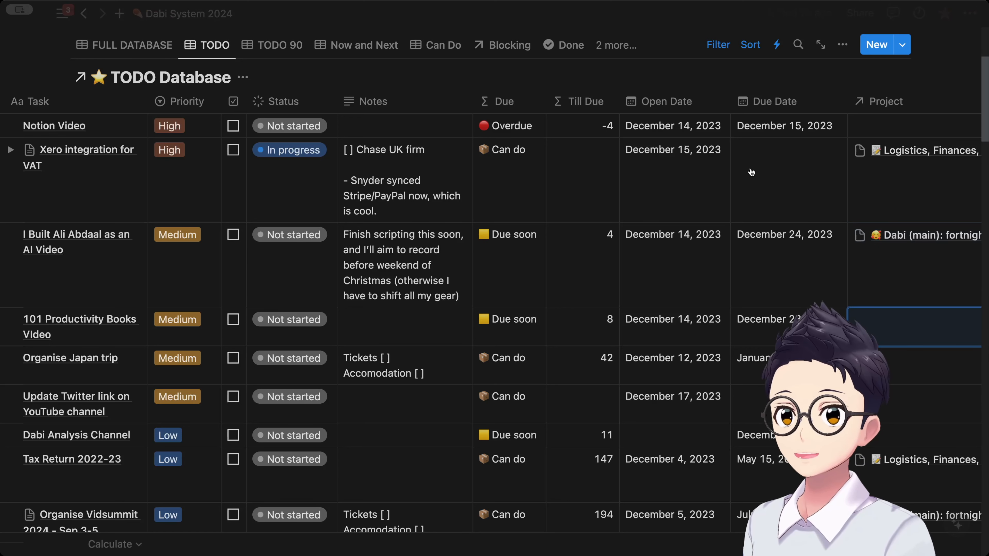
key("ctrl+v")
key("Down")
key("Down")
key("Up")
key("ctrl+v")
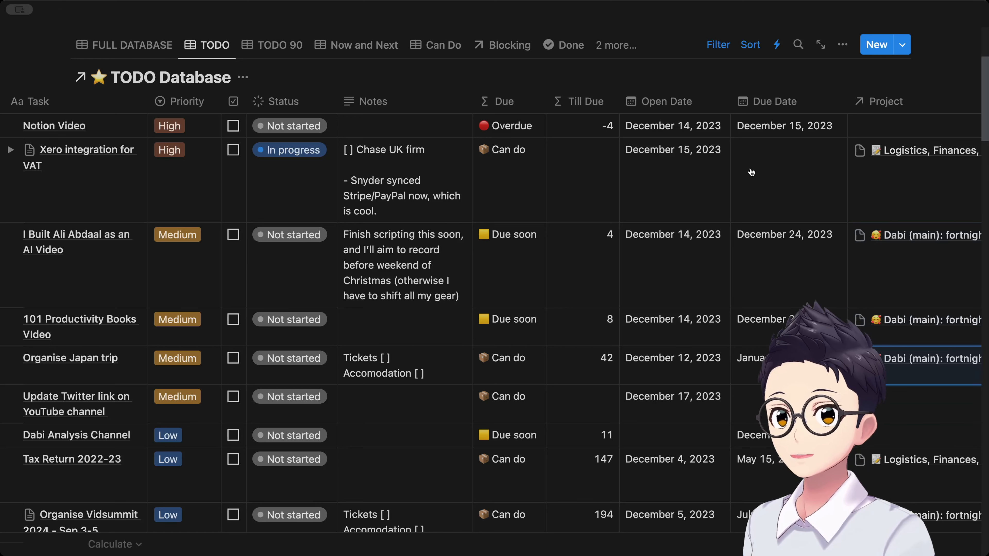
key("Down")
key("Down")
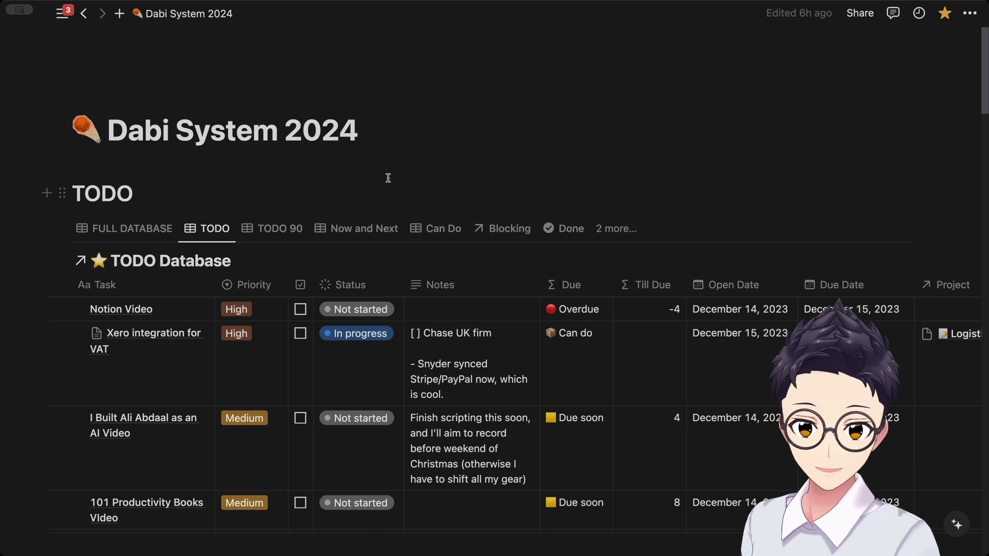
left_click(388, 177)
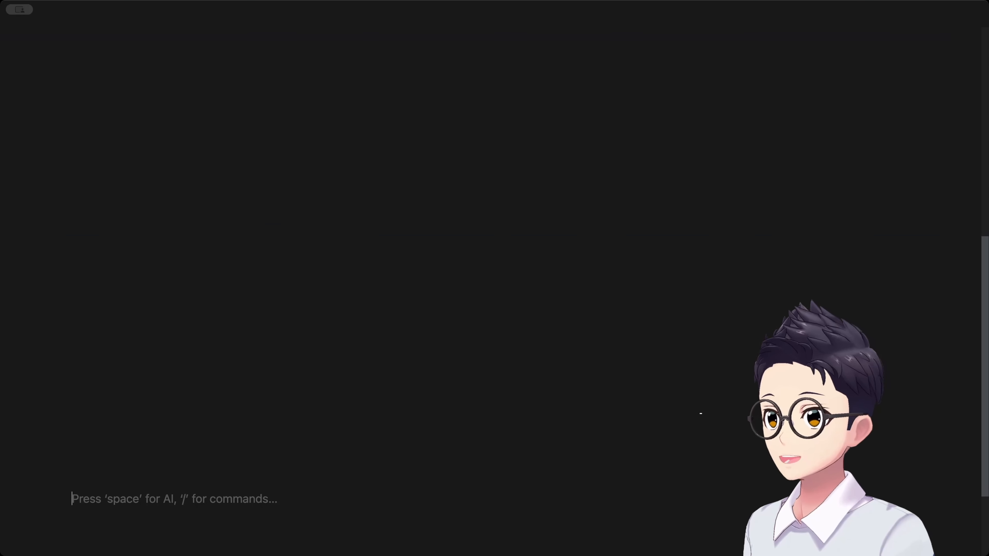
Step: Insert a table database called "New Table" with a Multi-select column in the empty block of the Dabi Productivity System page
scroll(494, 273, "down", 6)
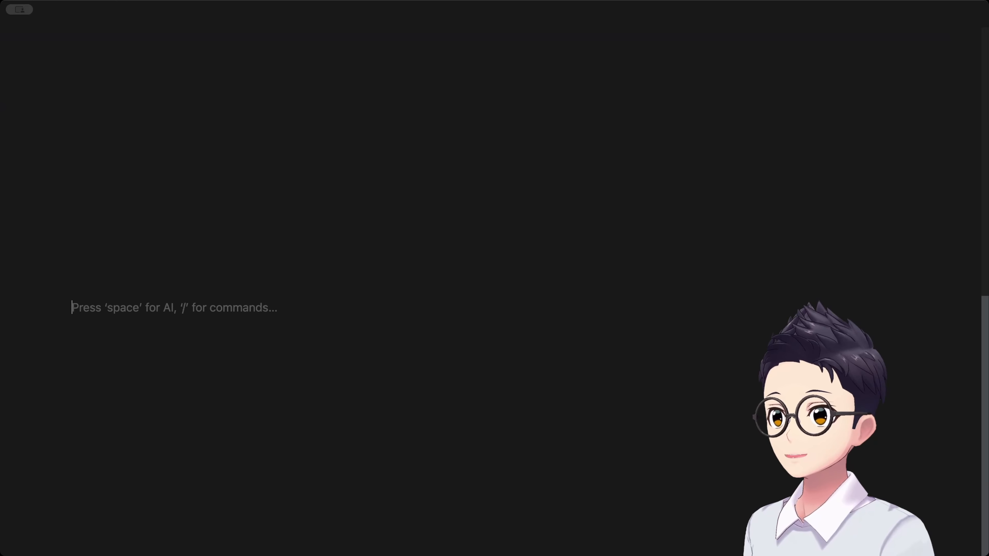
type("/tabk")
key("BackSpace")
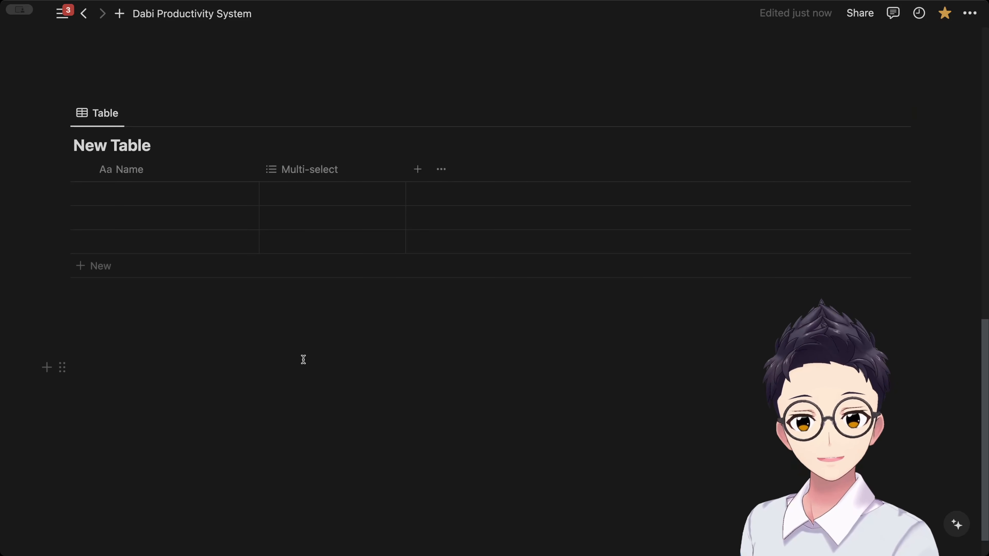
Step: Create the options "Cardiology" and "Anatomy" in the first row's Multi-select cell of the new table
left_click(310, 196)
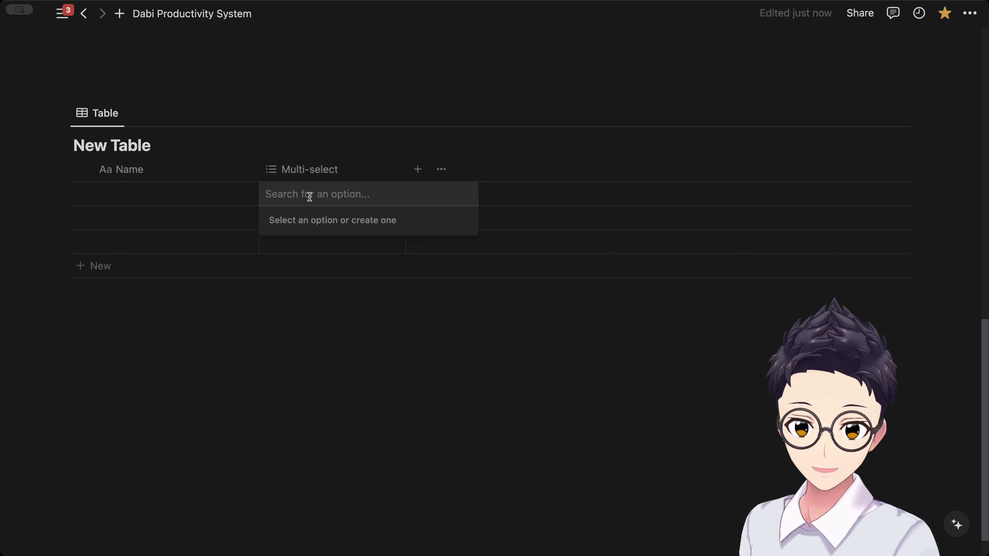
type("Cardiology")
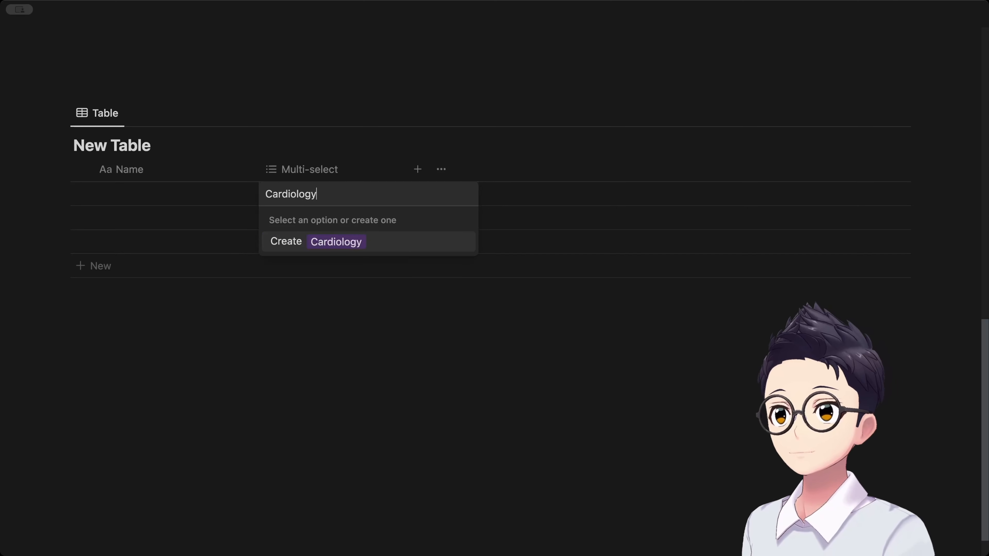
key("Return")
type("Anatomy")
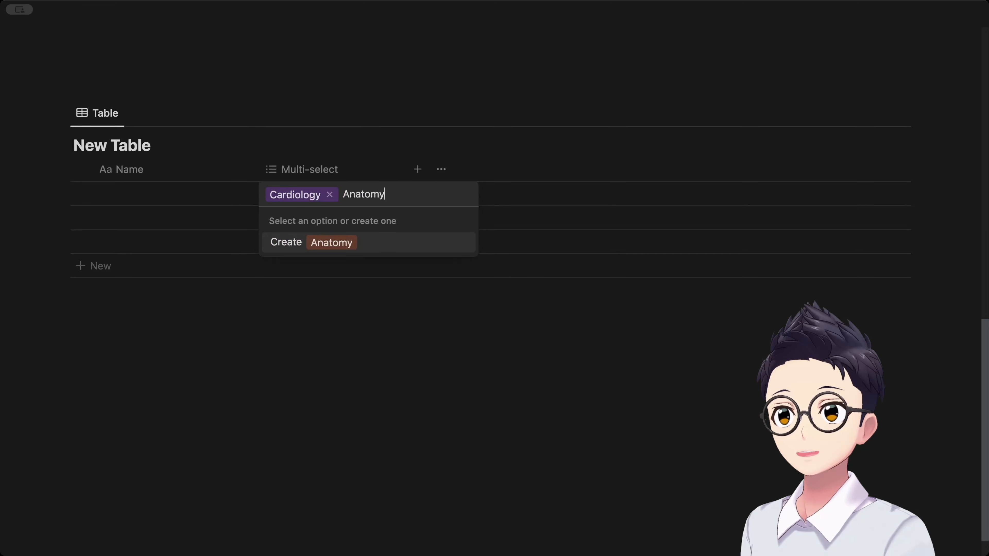
key("Return")
key("Escape")
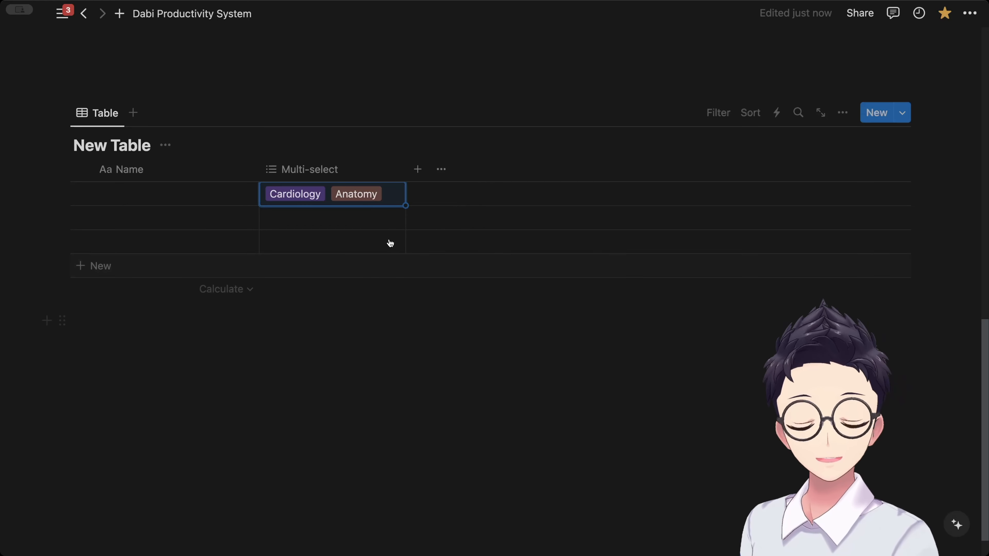
Step: Add a Person property to the New Table database, keeping its default name
left_click(340, 172)
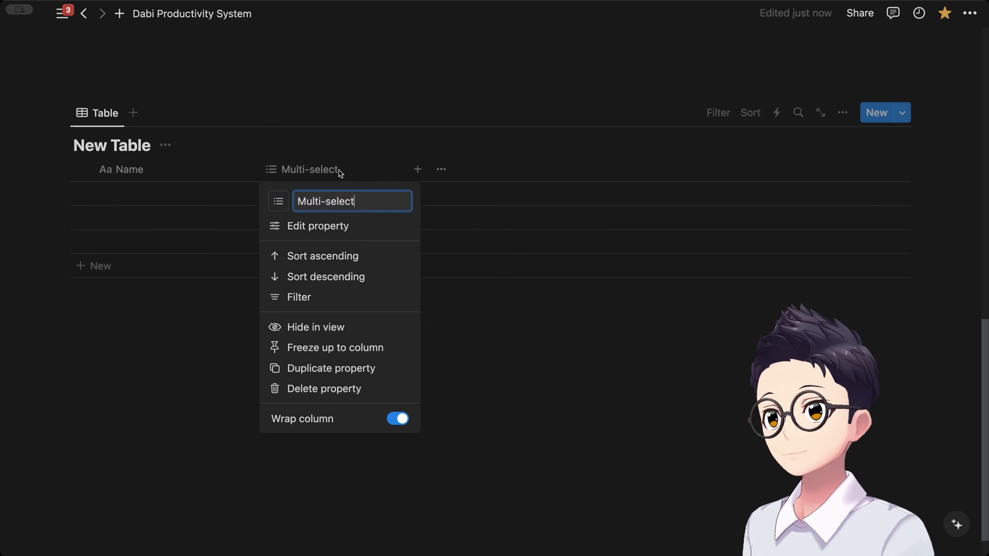
left_click(342, 223)
scroll(777, 229, "up", 3)
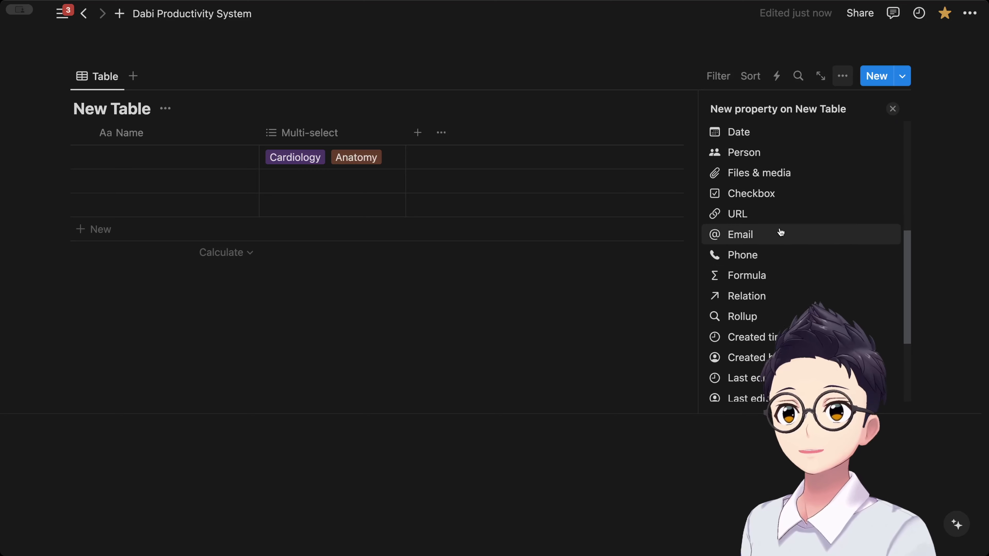
left_click(745, 167)
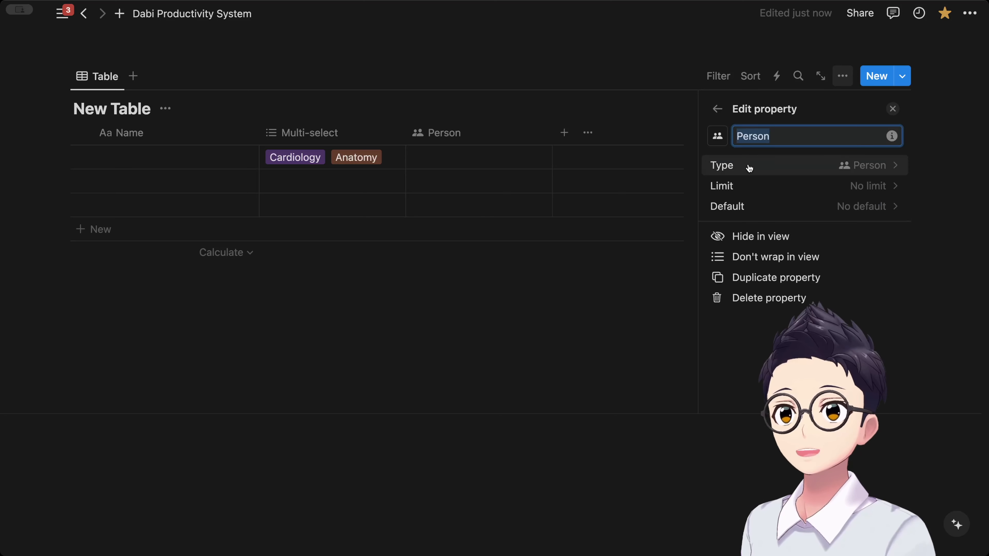
left_click(554, 318)
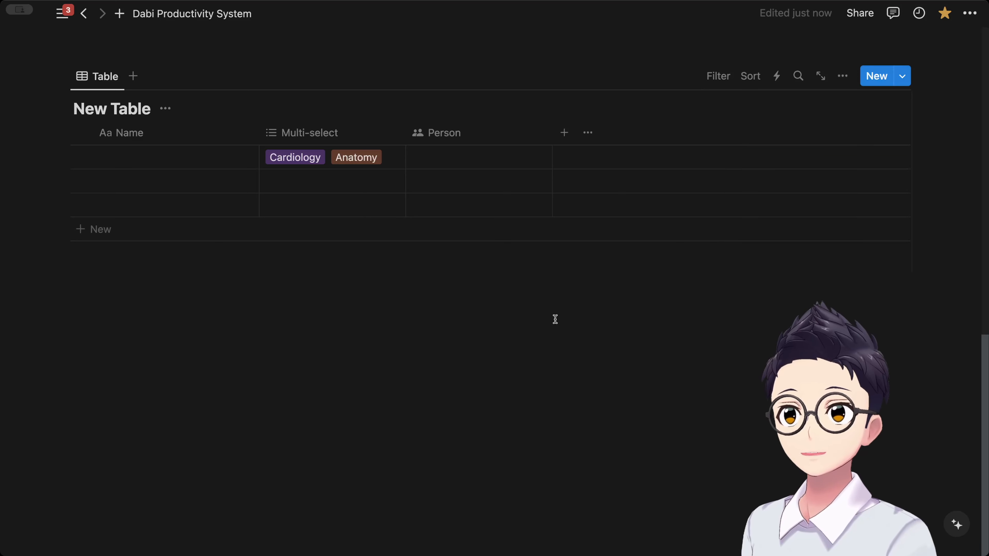
Step: Assign a person in the first row's Person cell and check which properties New Table can be filtered by
left_click(468, 164)
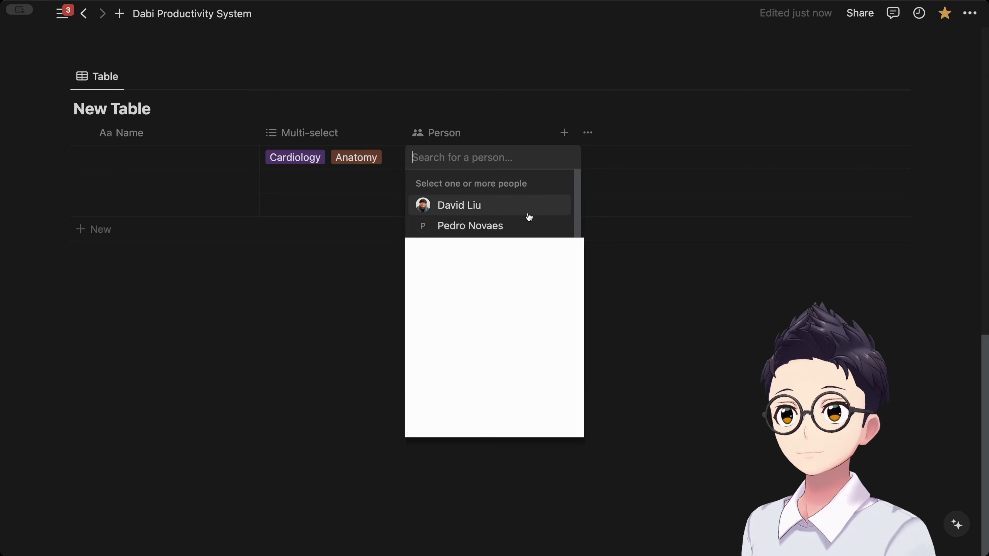
left_click(528, 215)
key("Escape")
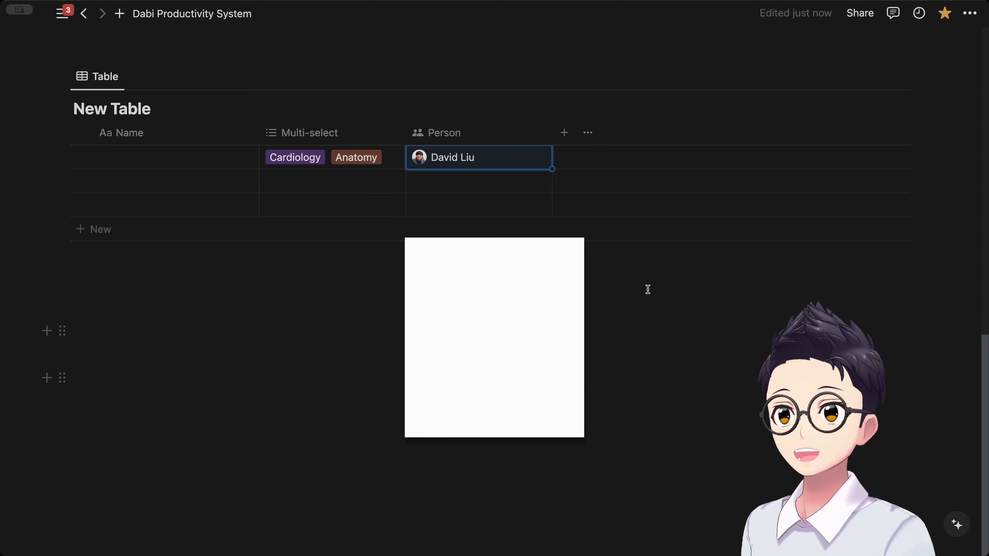
left_click(716, 76)
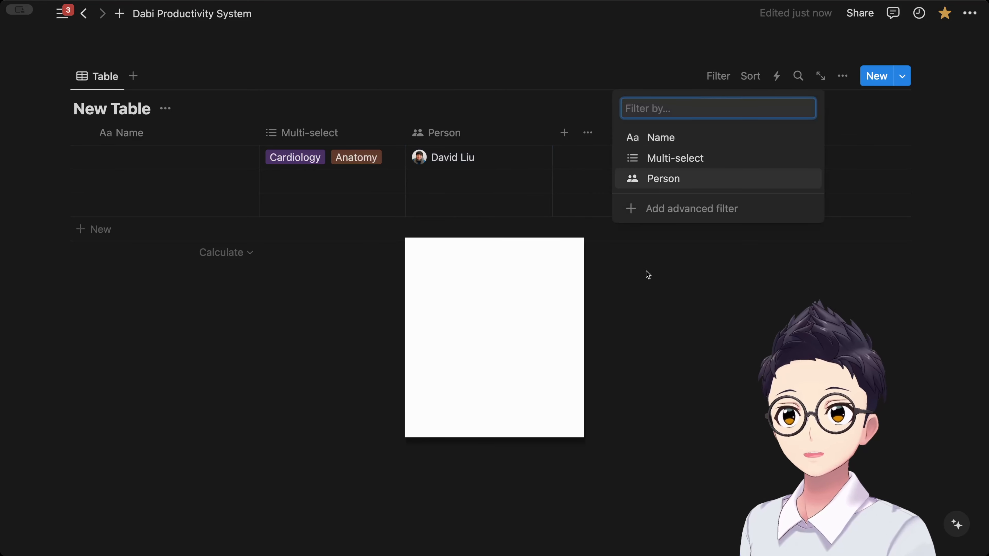
left_click(483, 176)
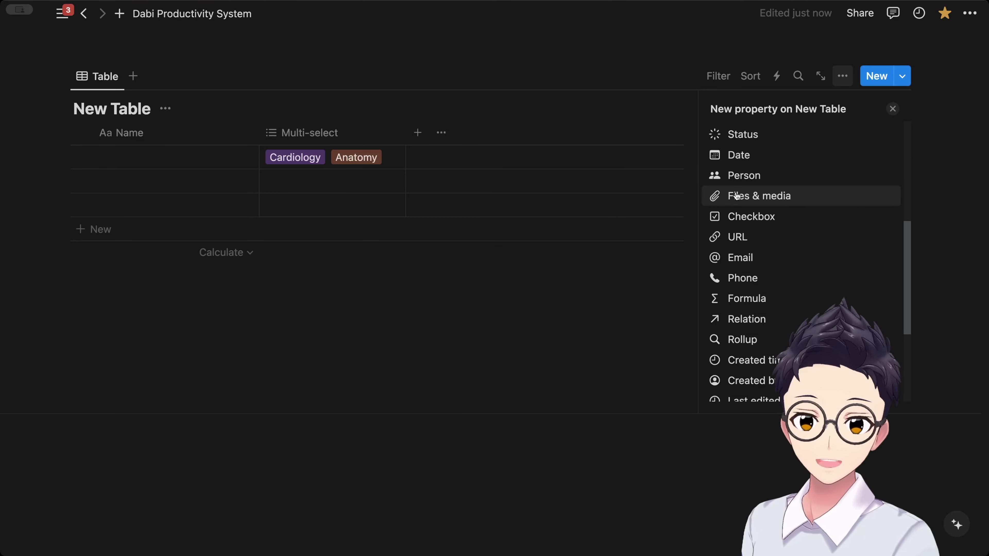
Step: Add a Files & media property to the New Table database
left_click(736, 196)
left_click(472, 287)
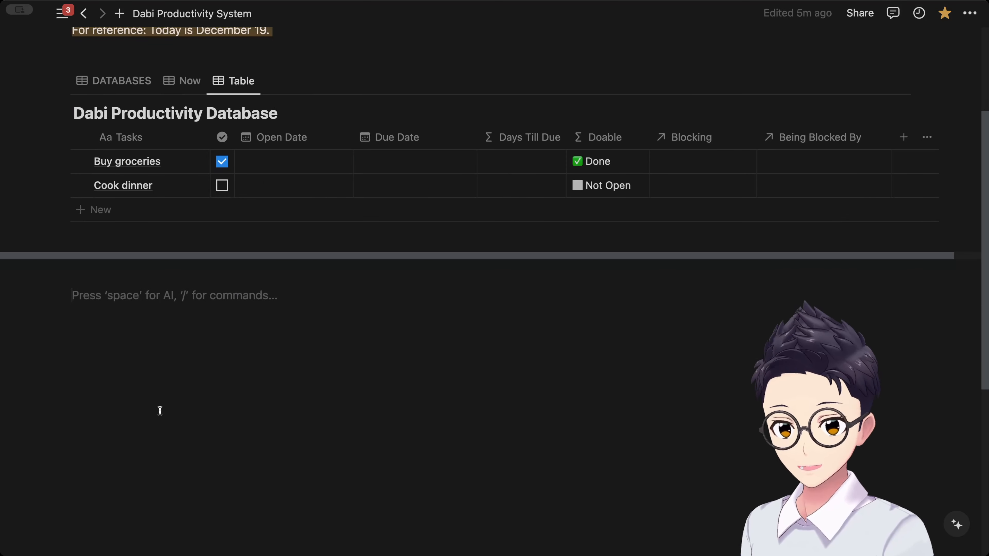
Step: Insert a table database in the empty block below Dabi Productivity Database and title it "Rollup Table"
type("/table")
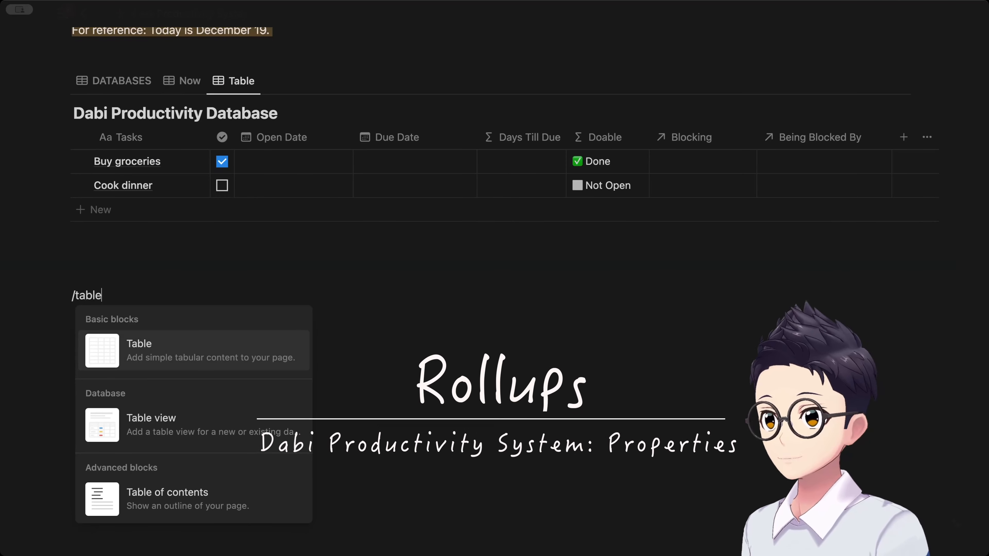
left_click(203, 386)
left_click(700, 313)
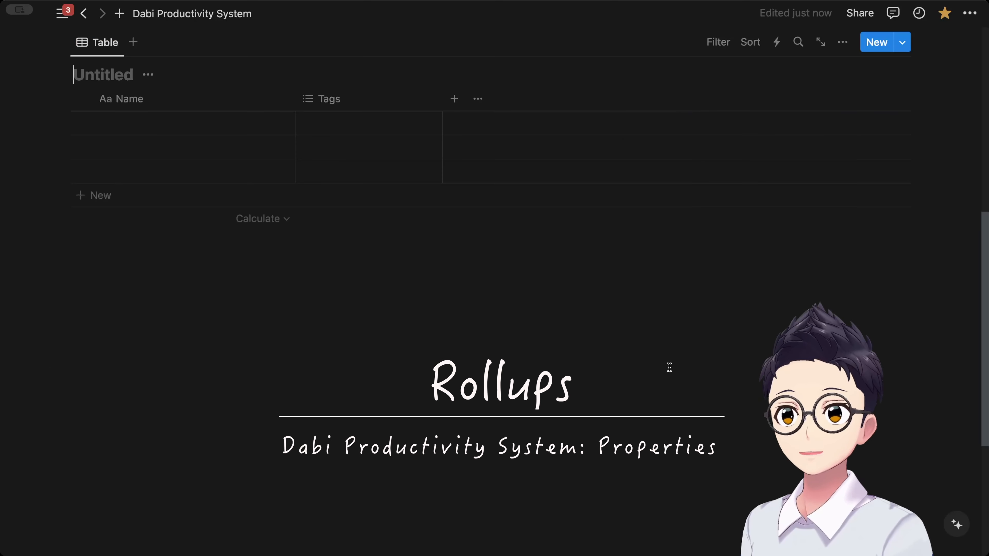
type("Rollup Table")
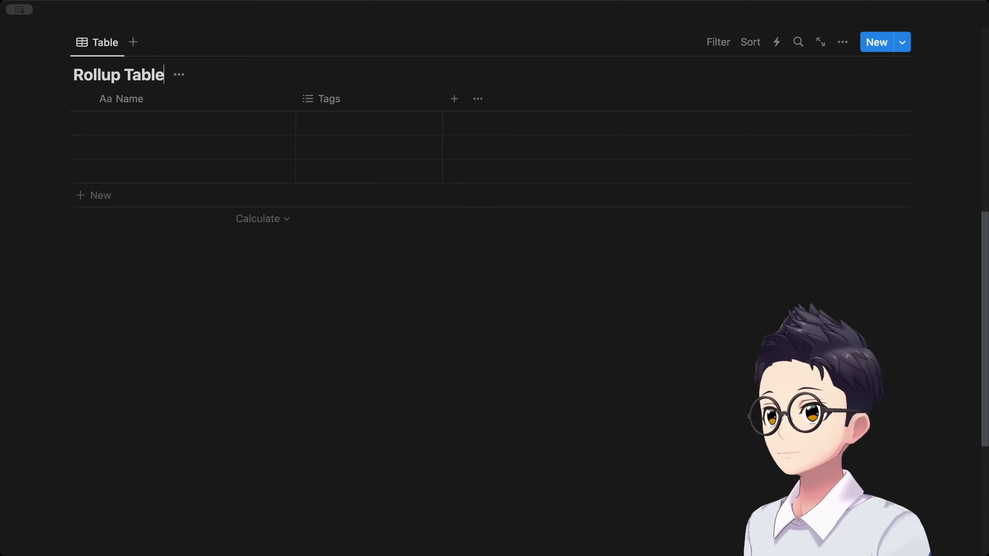
Step: Insert a second table database in the empty block below Rollup Table
left_click(194, 281)
type("/table")
key("Down")
key("Return")
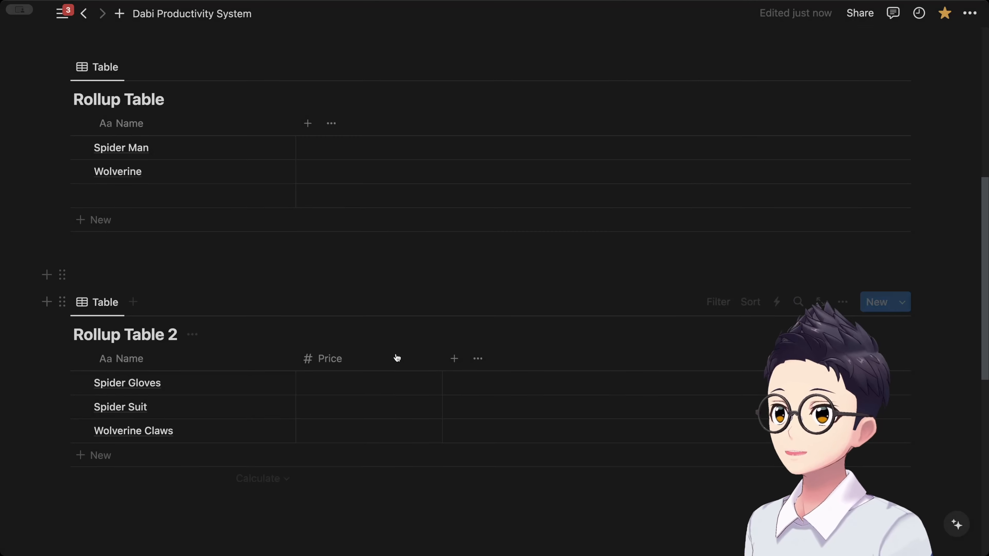
scroll(386, 430, "up", 2)
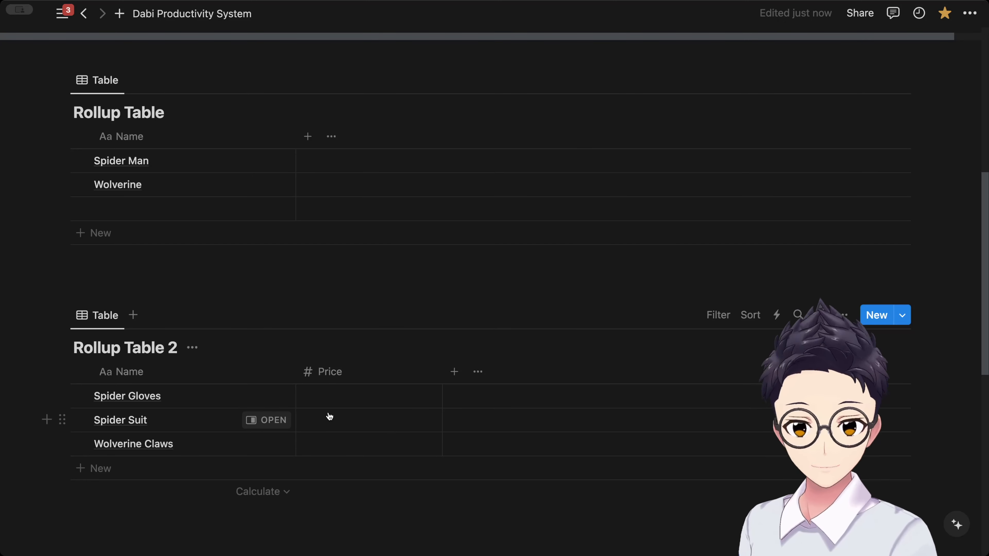
left_click(308, 136)
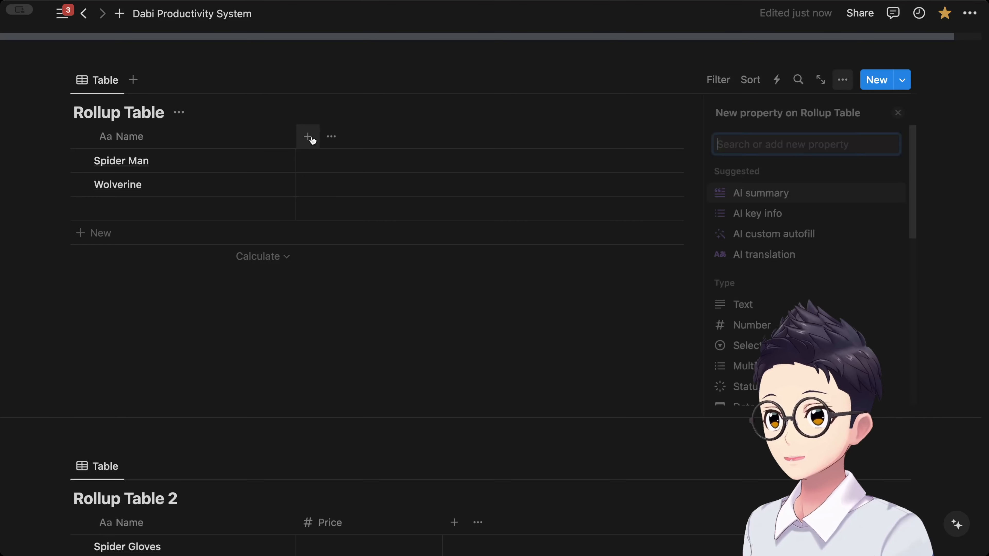
scroll(783, 300, "down", 5)
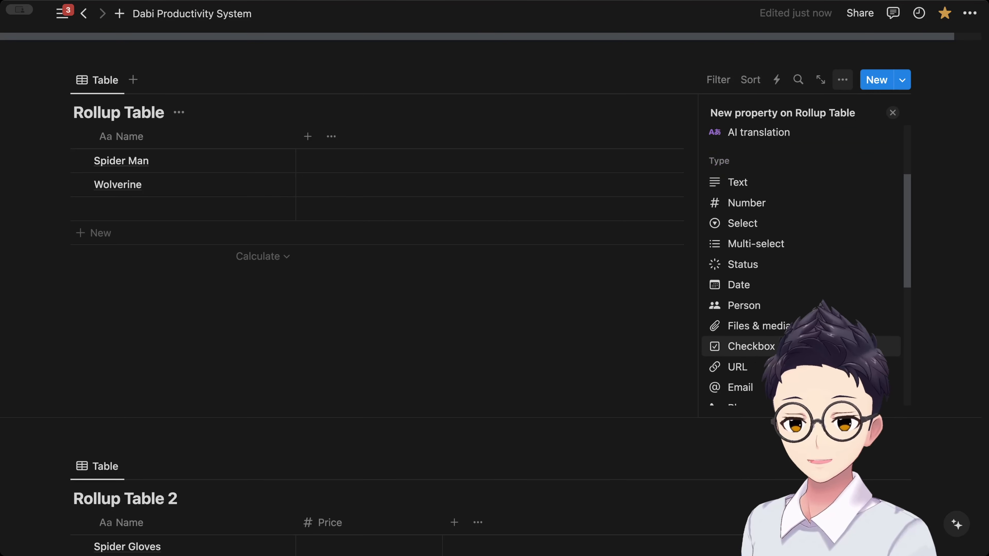
scroll(789, 276, "down", 7)
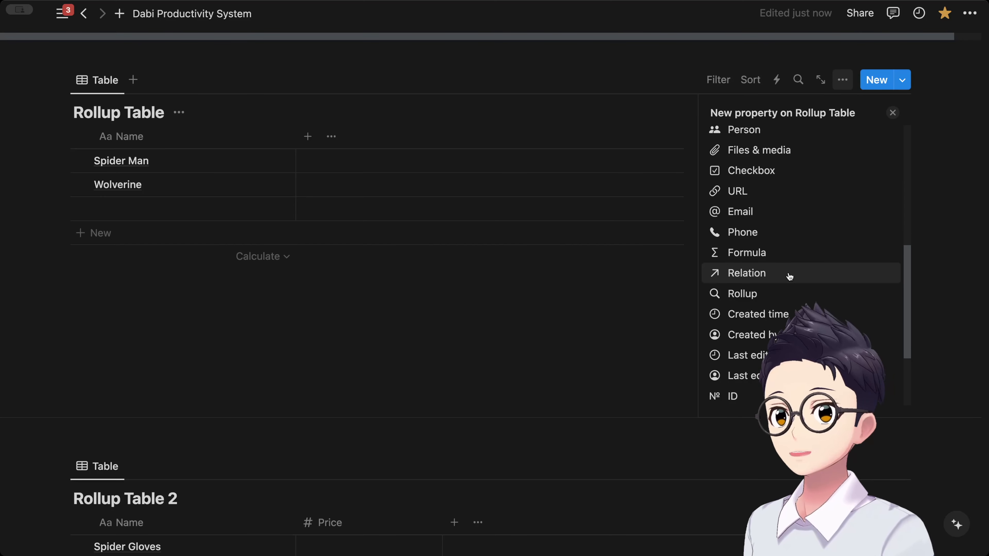
Step: Rename the Rollup Table database "Heroes" and the Rollup Table 2 database "Goods"
left_click(127, 113)
triple_click(128, 114)
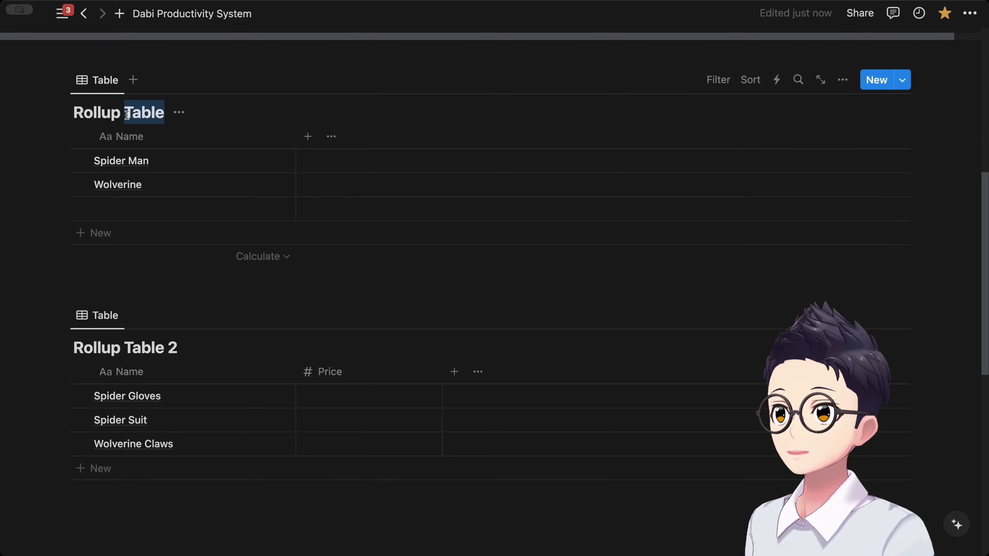
type("Heroes")
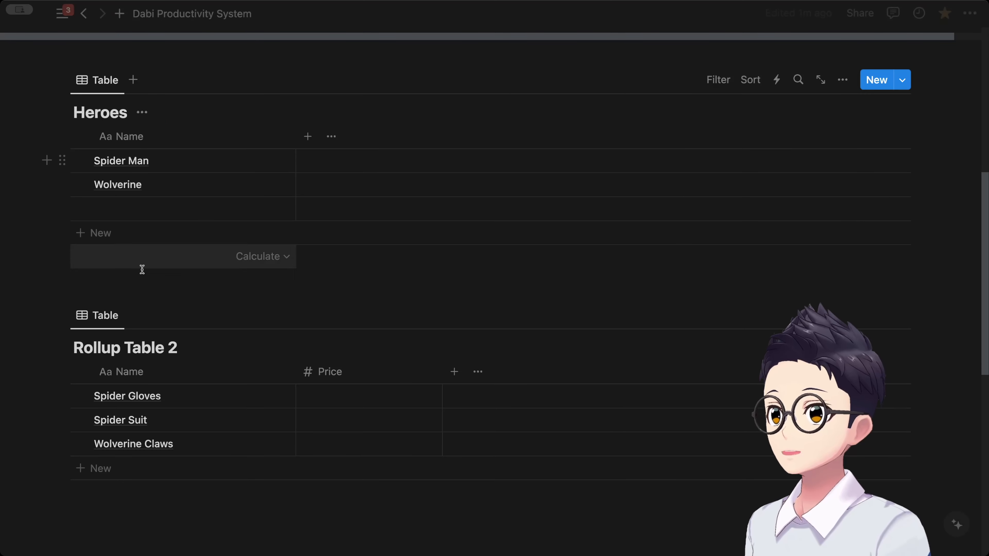
triple_click(146, 348)
type("Goods")
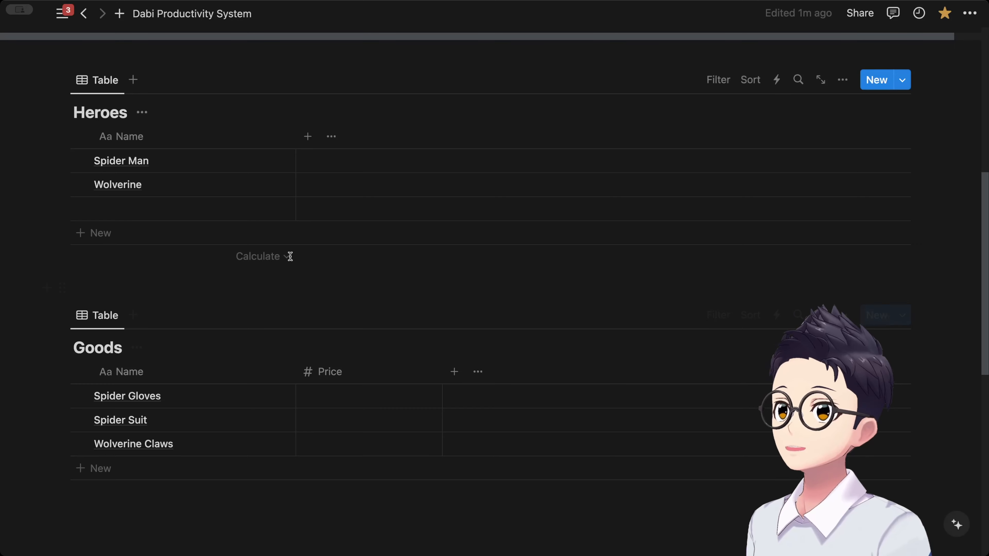
Step: Add a one-way Relation property to the Heroes database that links to the Goods database
left_click(308, 136)
scroll(821, 285, "down", 6)
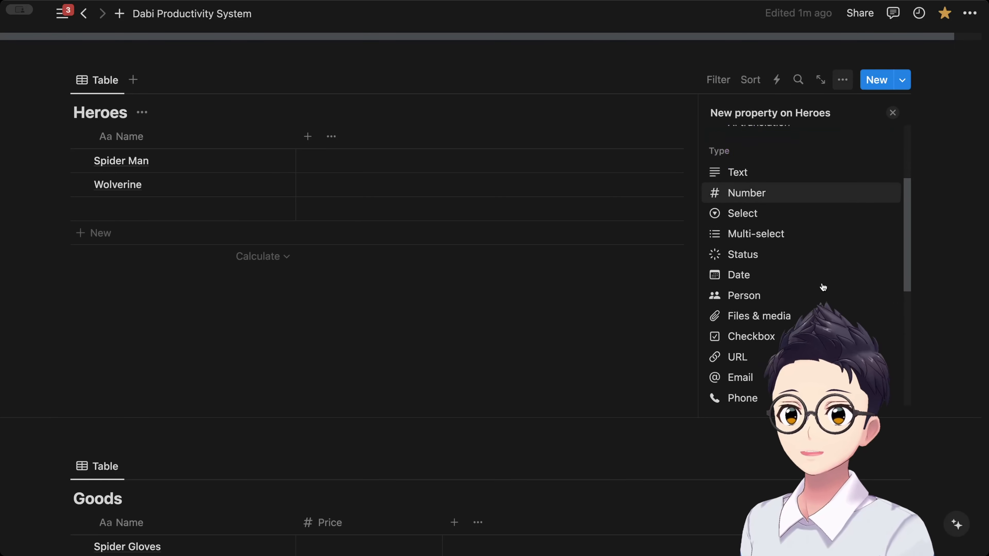
left_click(813, 274)
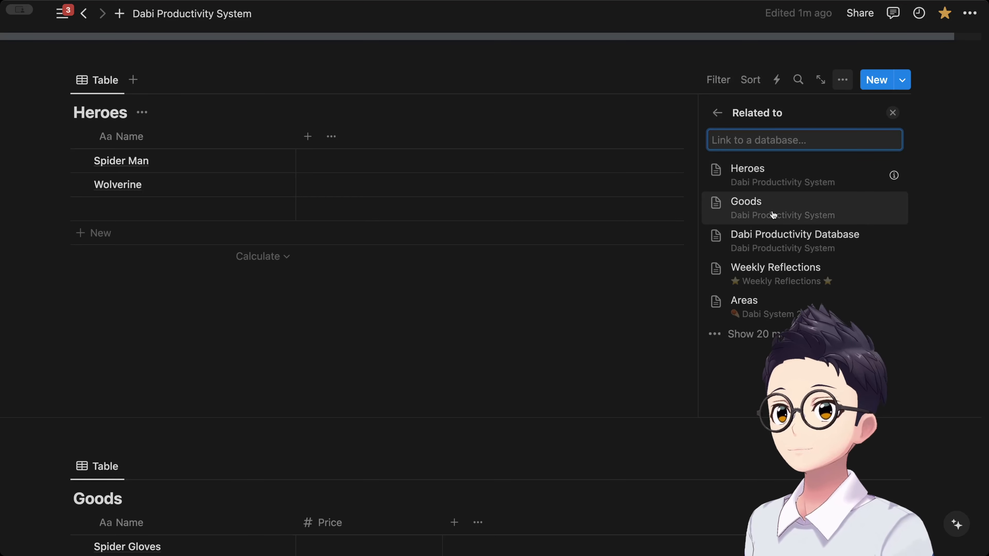
left_click(773, 214)
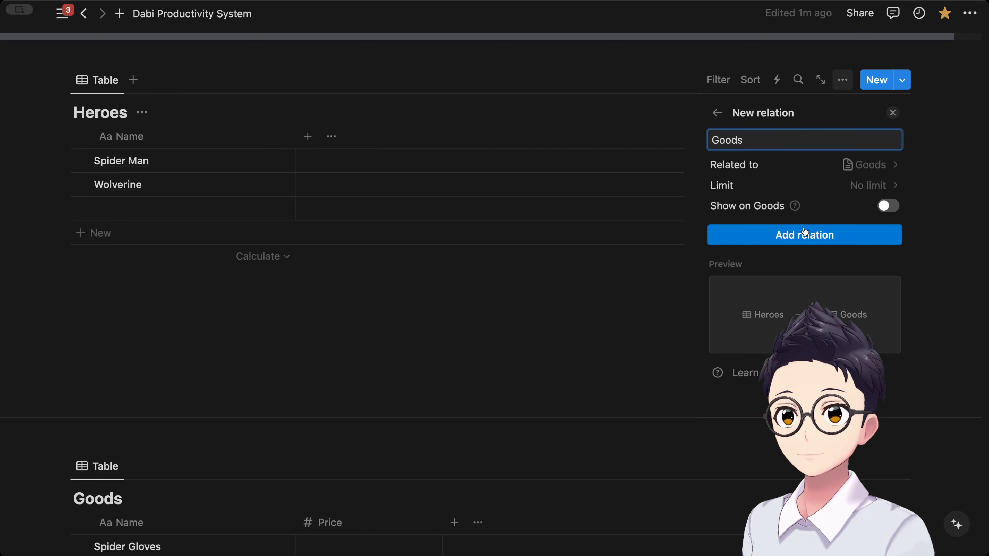
left_click(786, 242)
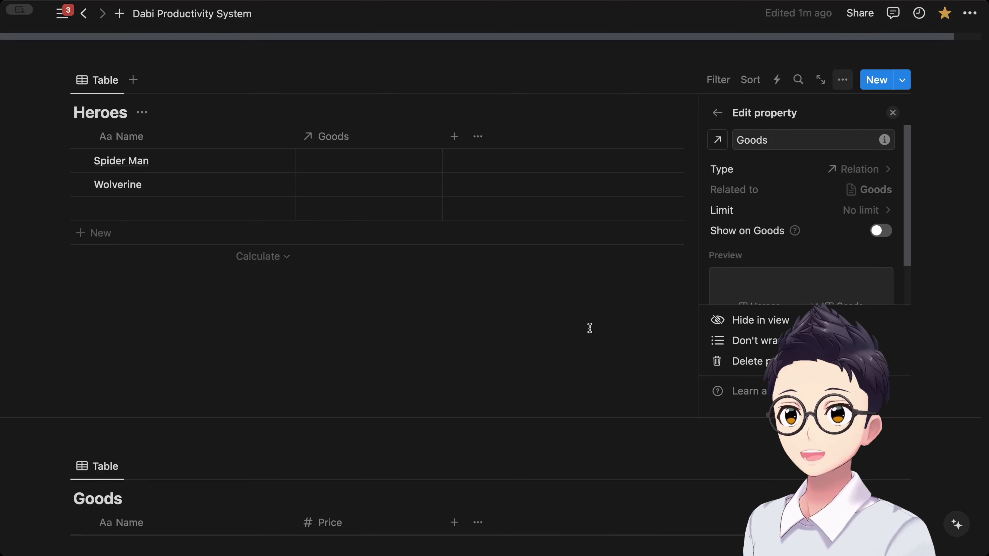
left_click(388, 330)
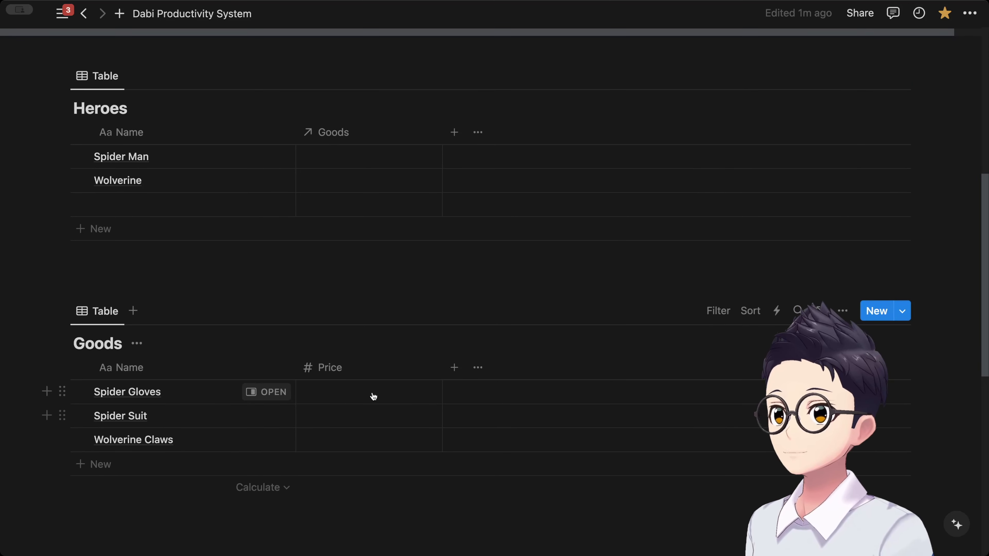
Step: Enter a price of 20 for Spider Gloves and 50 for Spider Suit in the Goods database
left_click(339, 397)
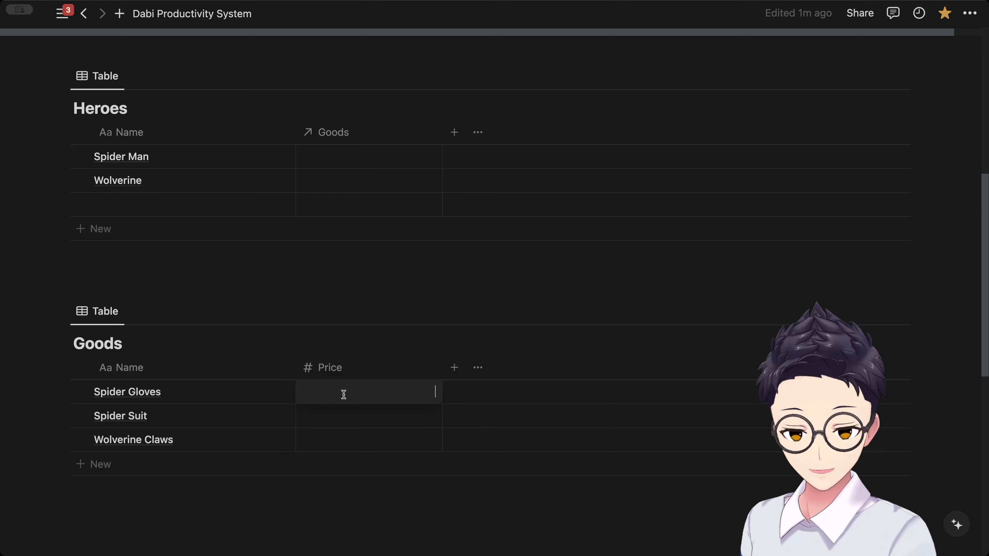
type("20")
key("Return")
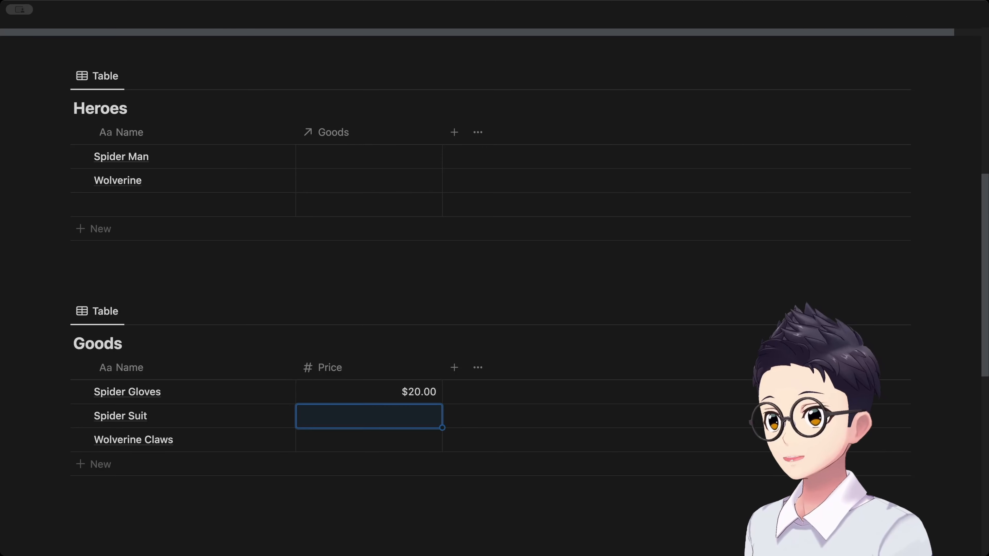
type("45")
key("BackSpace")
key("BackSpace")
type("50")
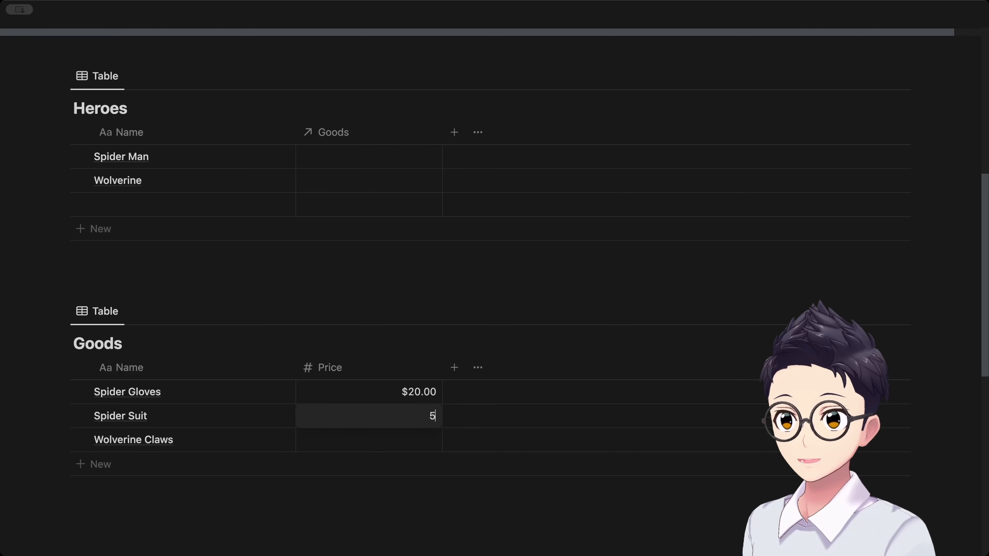
key("Return")
Step: Set the price of Wolverine Claws to 300 in the Goods database
type("200")
key("Return")
type("30")
key("BackSpace")
key("BackSpace")
key("BackSpace")
key("BackSpace")
key("BackSpace")
key("BackSpace")
key("BackSpace")
key("BackSpace")
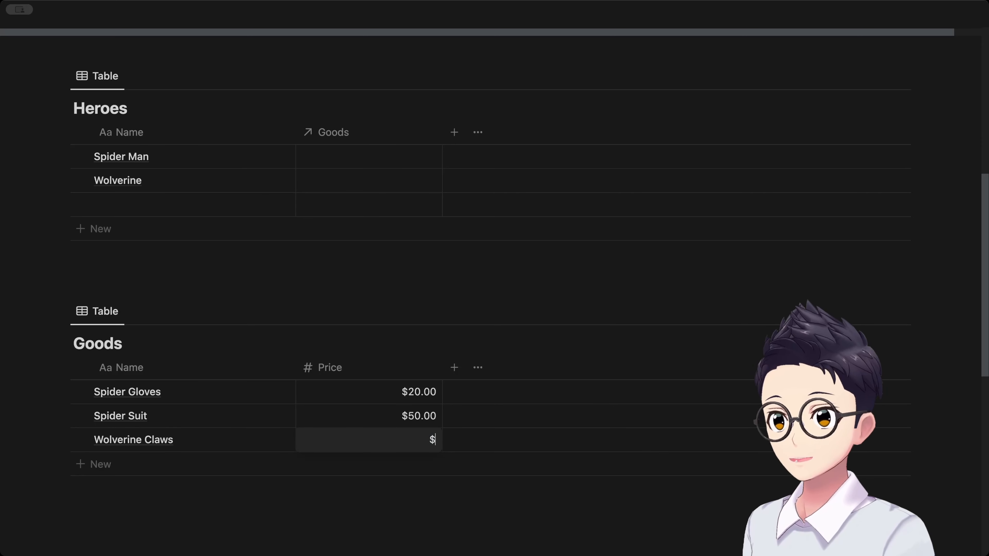
type("300")
left_click(343, 157)
Step: Rename the relation property of the Heroes database "Goods Purchased"
left_click(347, 132)
double_click(372, 164)
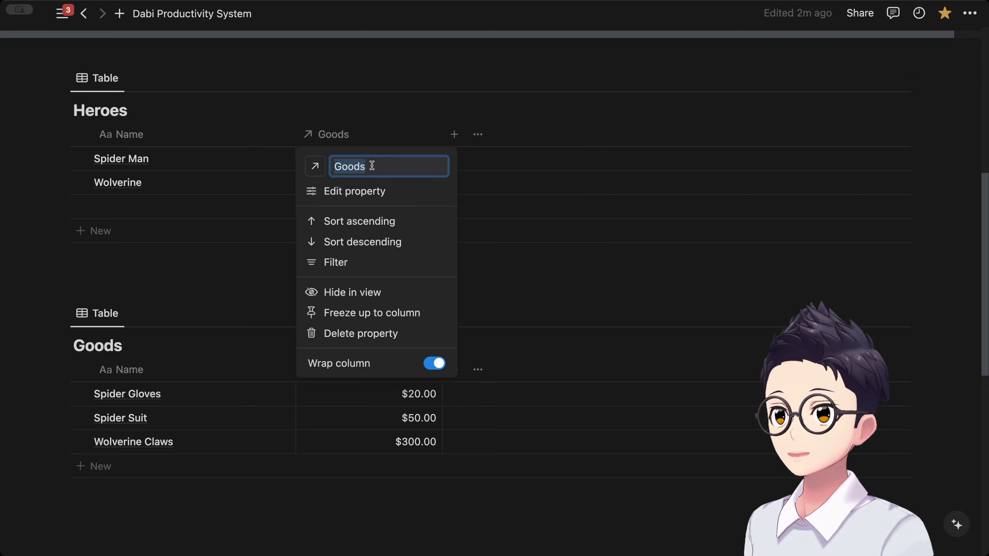
left_click(372, 166)
type("Purchased")
key("Return")
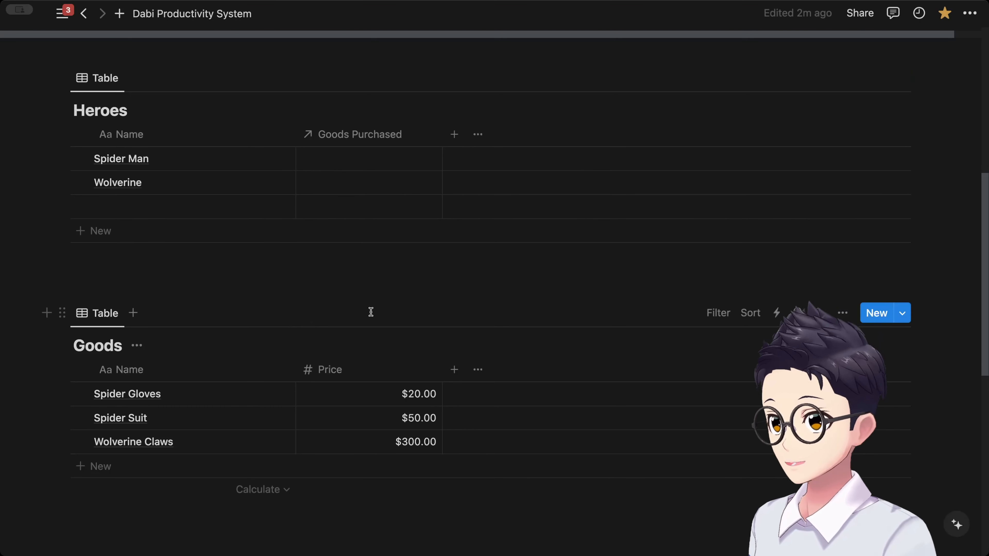
Step: Link Spider Gloves and Spider Suit to Spider Man in the Goods Purchased property
left_click(353, 160)
left_click(365, 215)
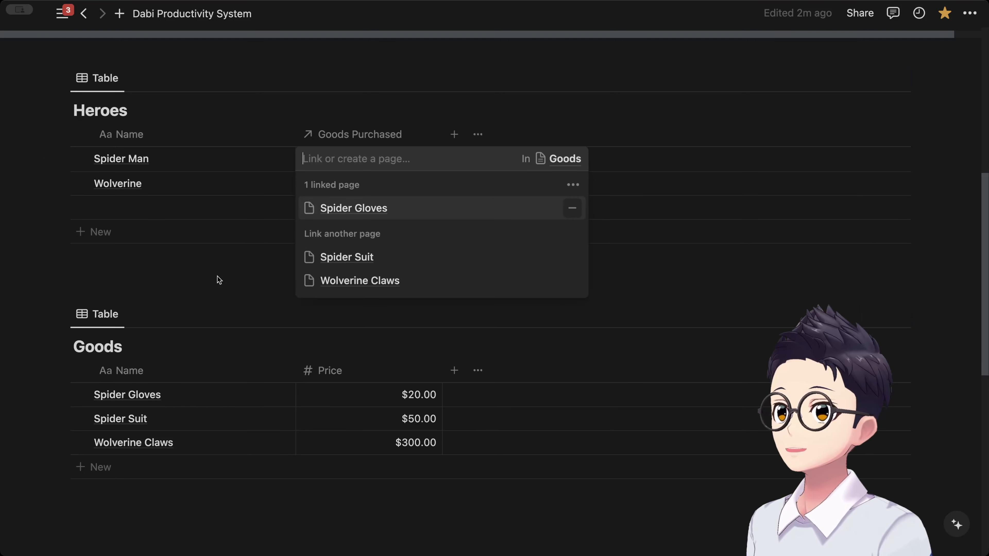
left_click(219, 278)
left_click(382, 161)
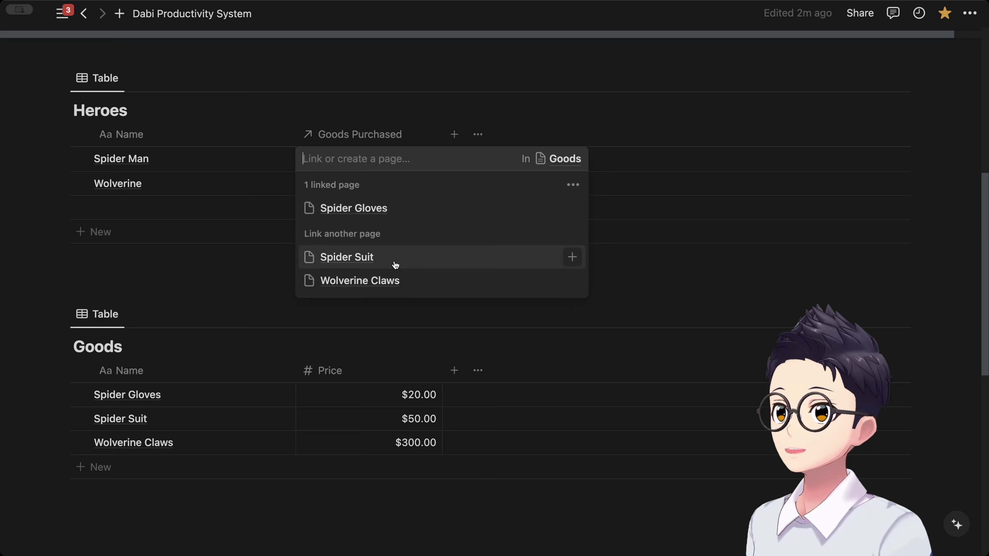
left_click(393, 261)
left_click(230, 303)
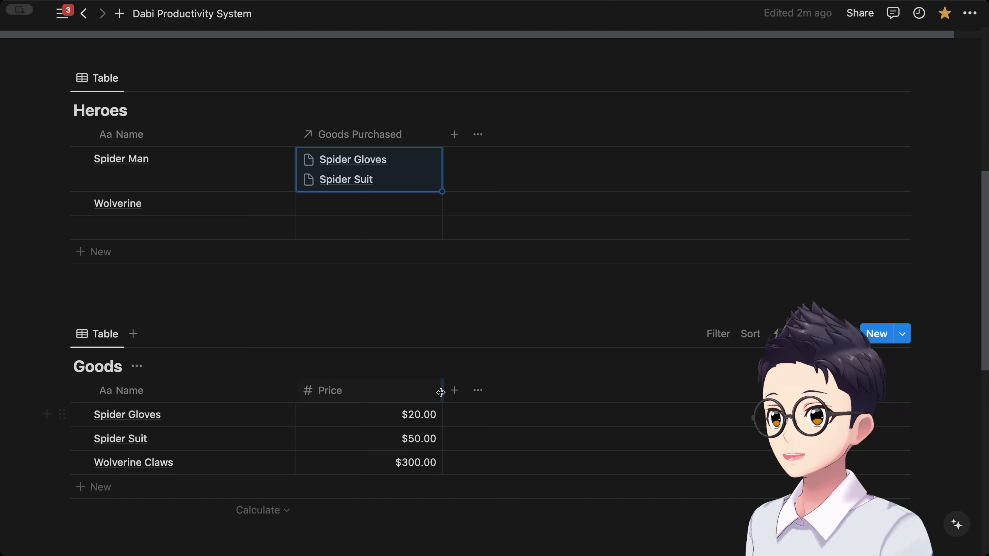
Step: Add a Rollup property to the Heroes database, based on the Goods Purchased relation
left_click(455, 135)
scroll(765, 323, "down", 5)
scroll(765, 323, "down", 2)
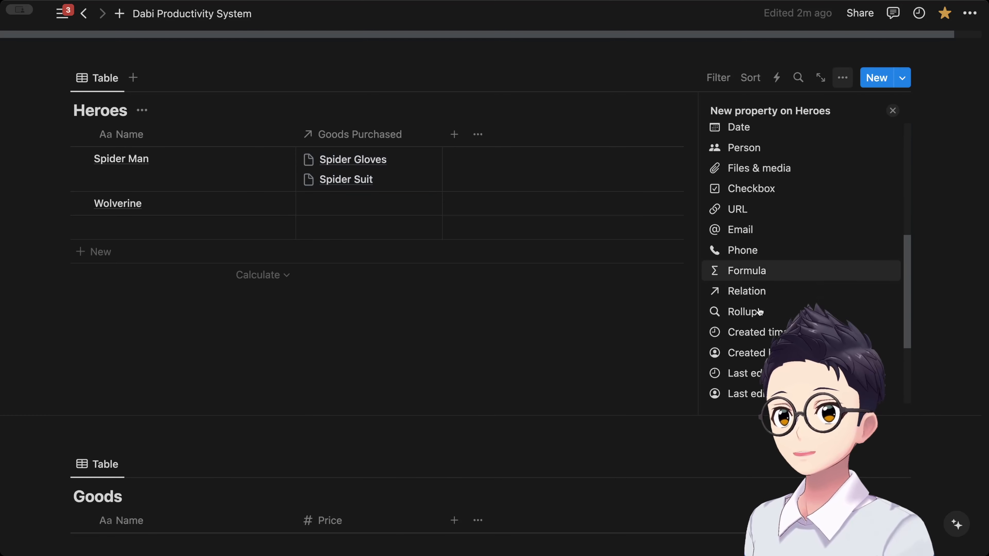
left_click(755, 309)
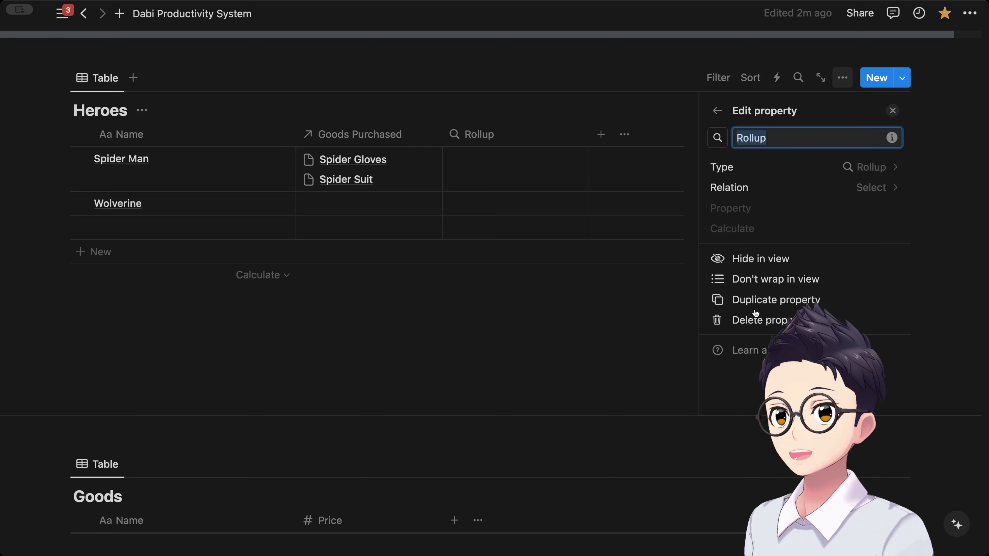
left_click(794, 187)
left_click(754, 249)
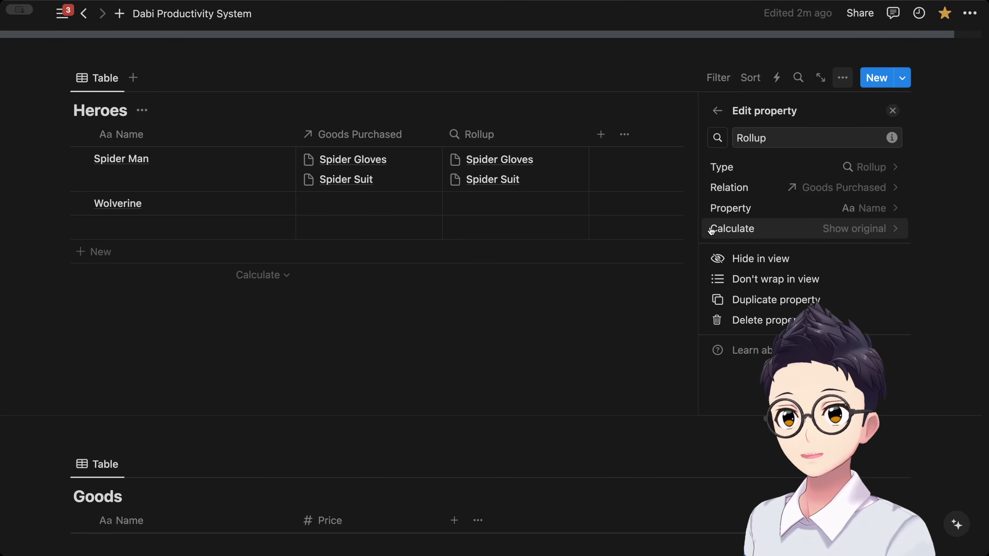
Step: Configure the Heroes rollup to use the Price property of the purchased goods and calculate its Sum
left_click(775, 228)
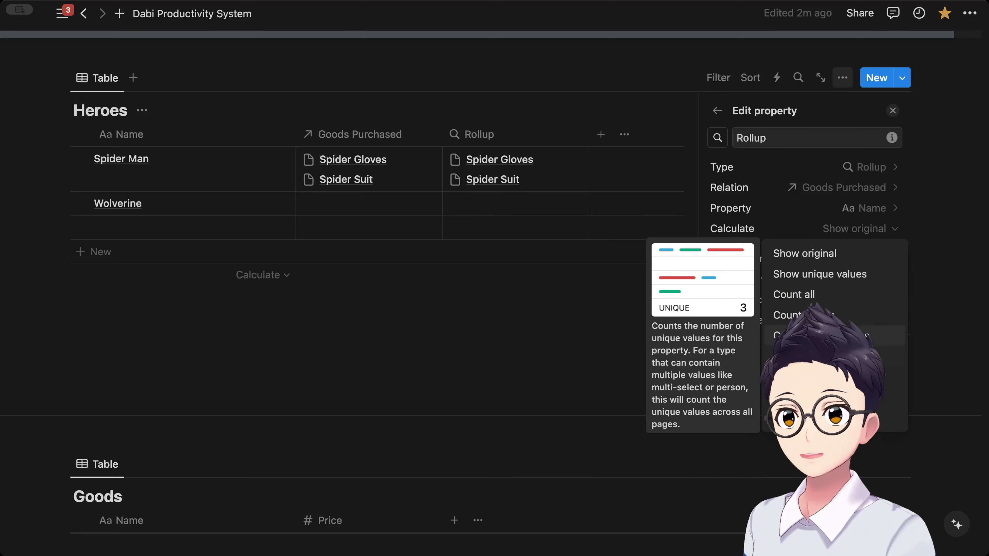
left_click(794, 376)
left_click(724, 177)
left_click(756, 251)
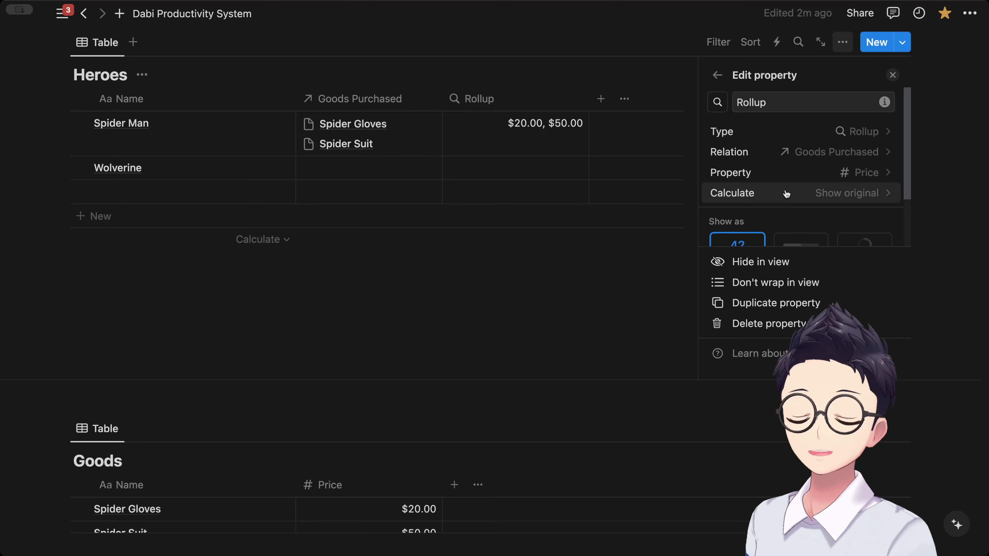
left_click(806, 194)
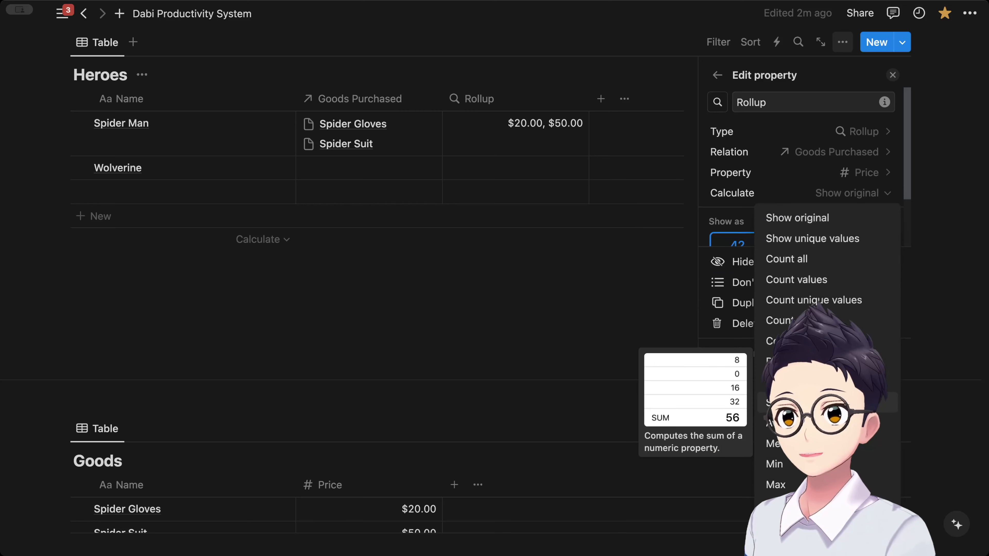
left_click(775, 402)
left_click(600, 336)
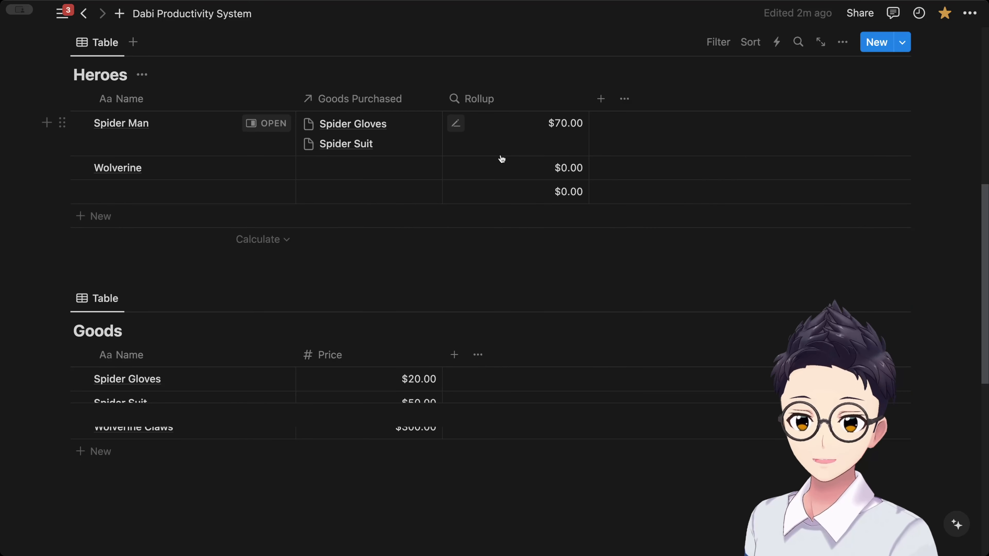
Step: Link Wolverine Claws to Wolverine in the Goods Purchased property of the Heroes database
left_click(321, 171)
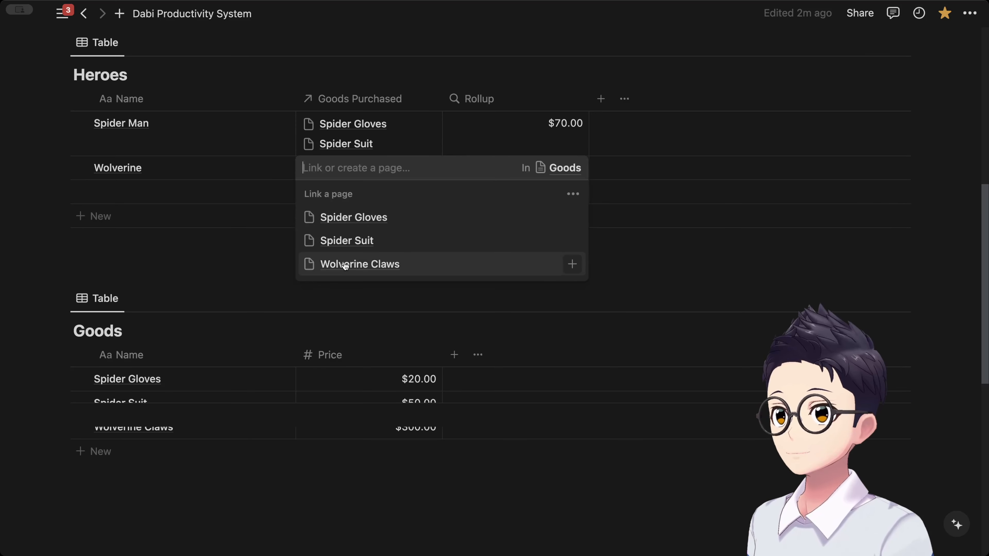
left_click(345, 265)
key("Escape")
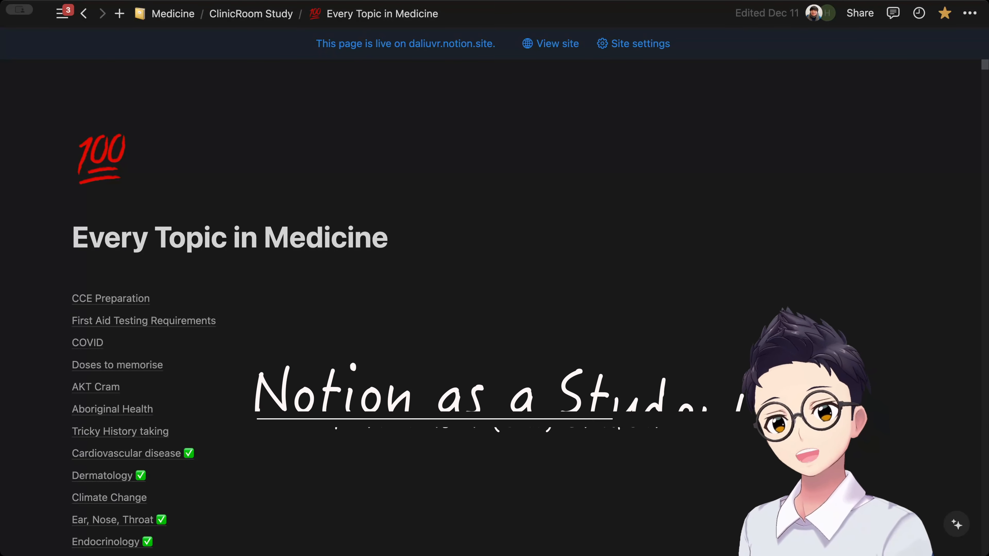
left_click(386, 288)
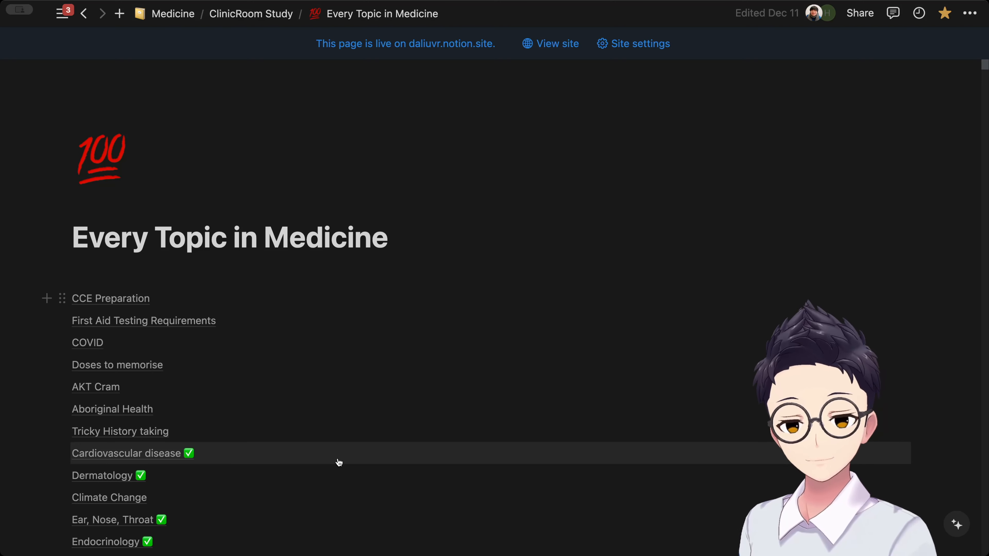
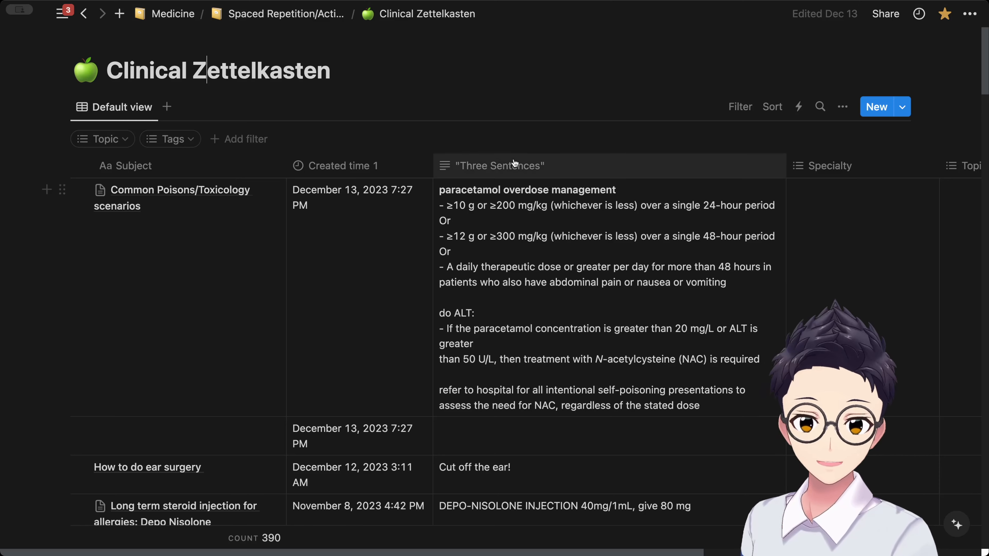
Step: Examine the full paracetamol overdose summary in the "Three Sentences" property of the Common Poisons/Toxicology scenarios entry
left_click(590, 271)
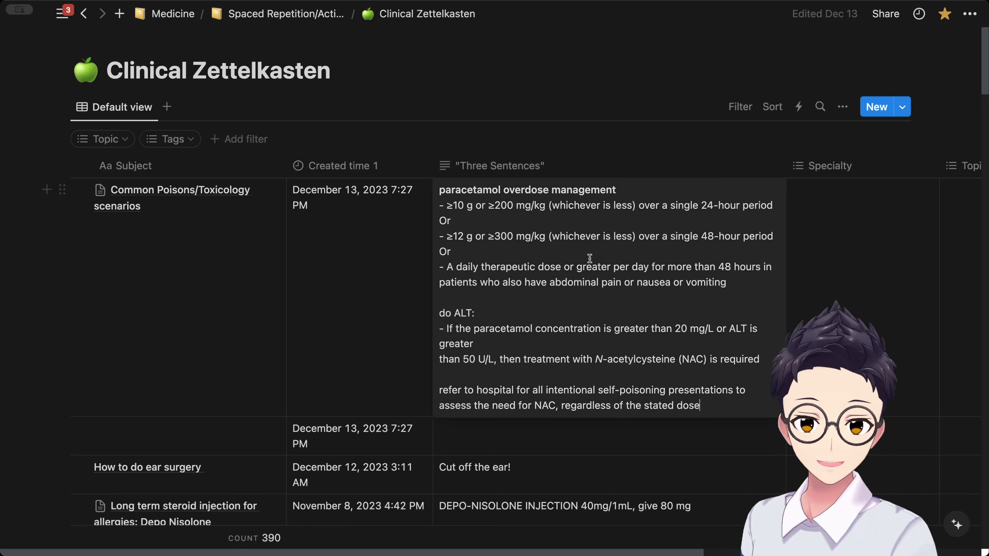
triple_click(518, 223)
triple_click(524, 211)
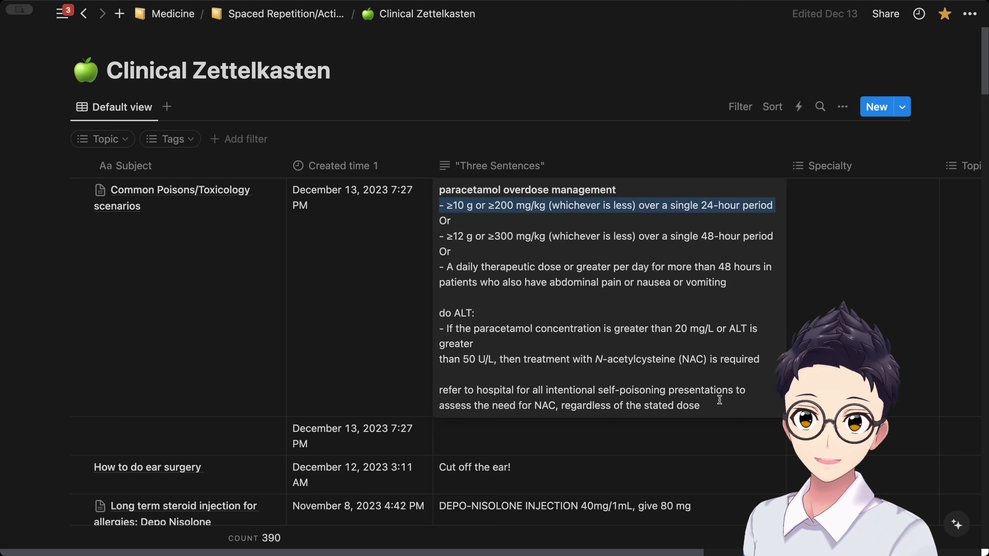
left_click(751, 380, "shift")
left_click(750, 380)
key("super+a")
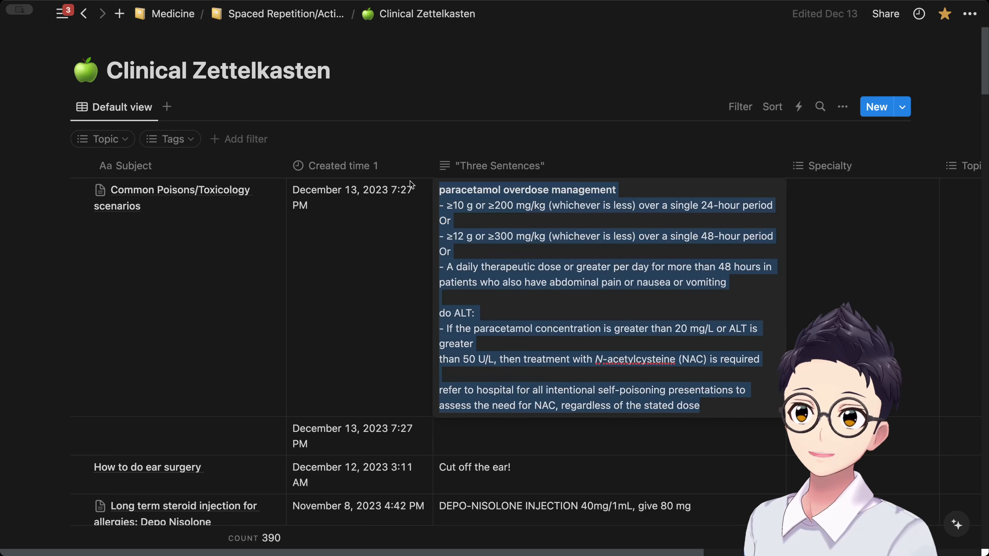
key("Escape")
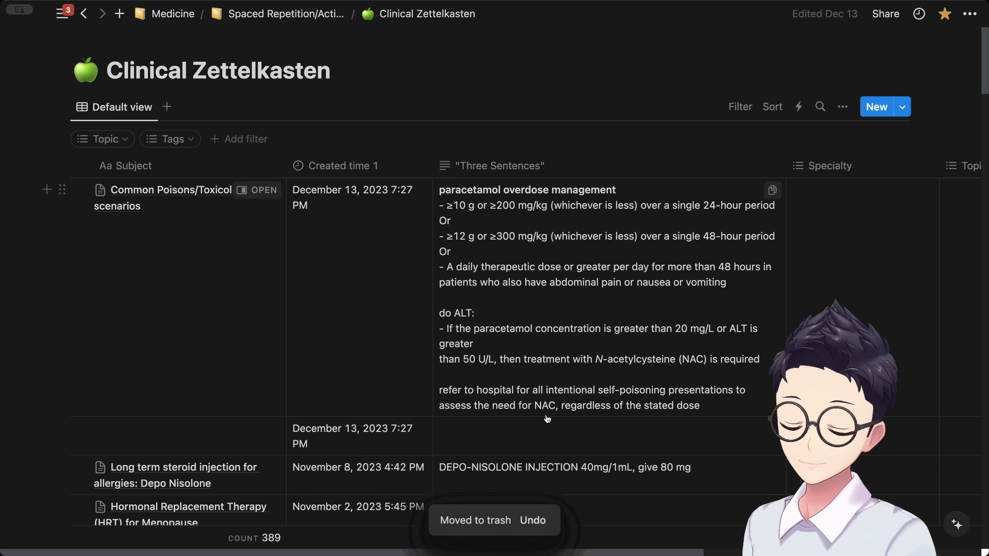
Step: Search the Clinical Zettelkasten database for "sutures" and read the suture times in the Skin lesion excision entry
left_click(820, 107)
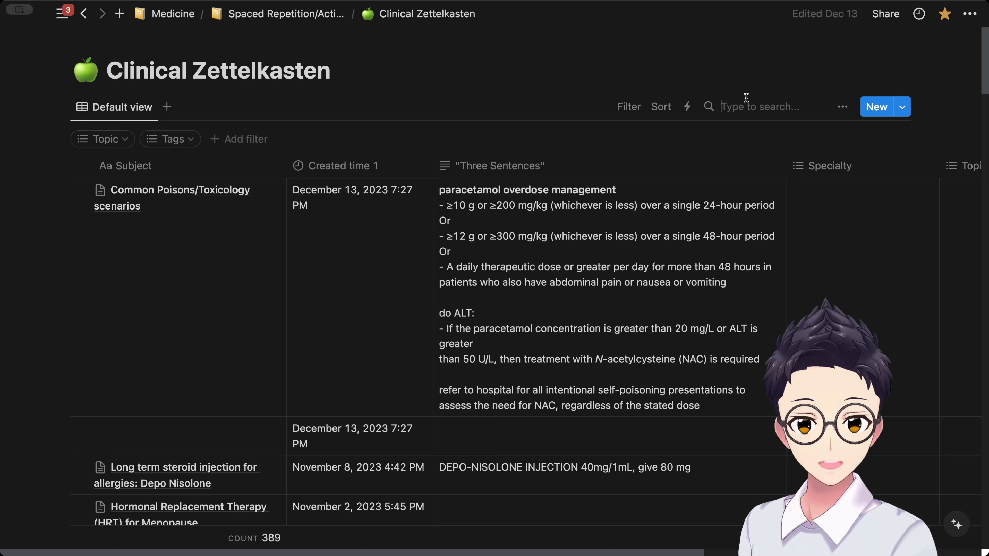
type("sutures")
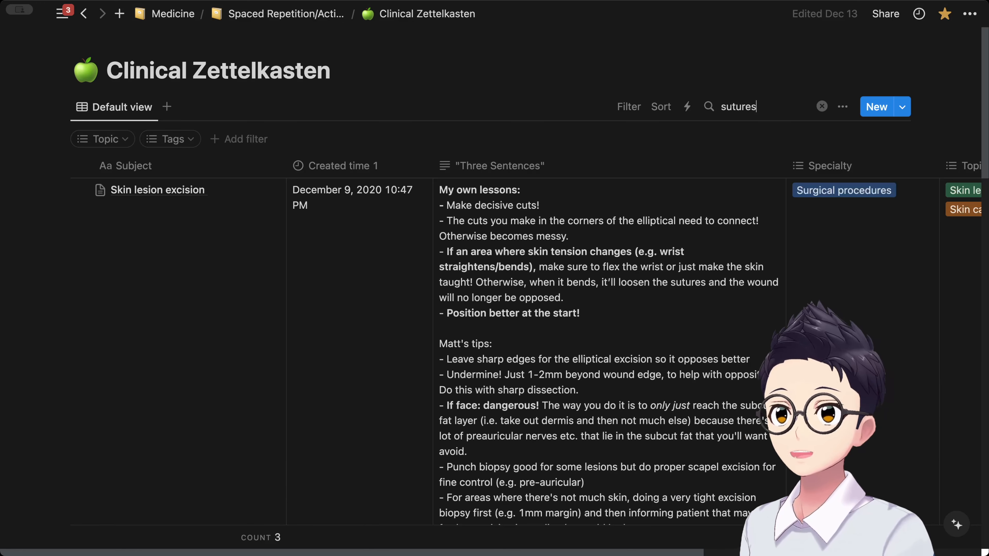
scroll(570, 327, "down", 6)
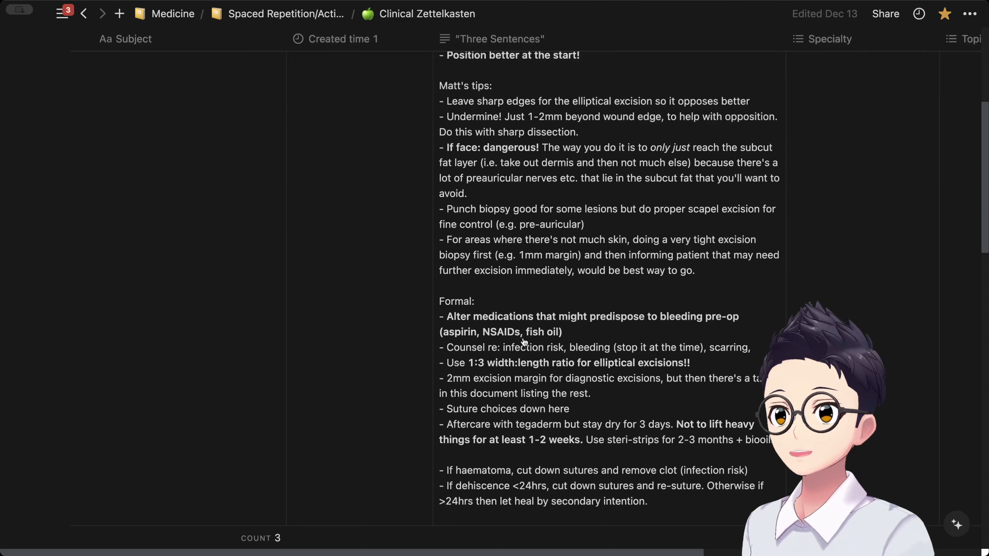
scroll(523, 341, "down", 8)
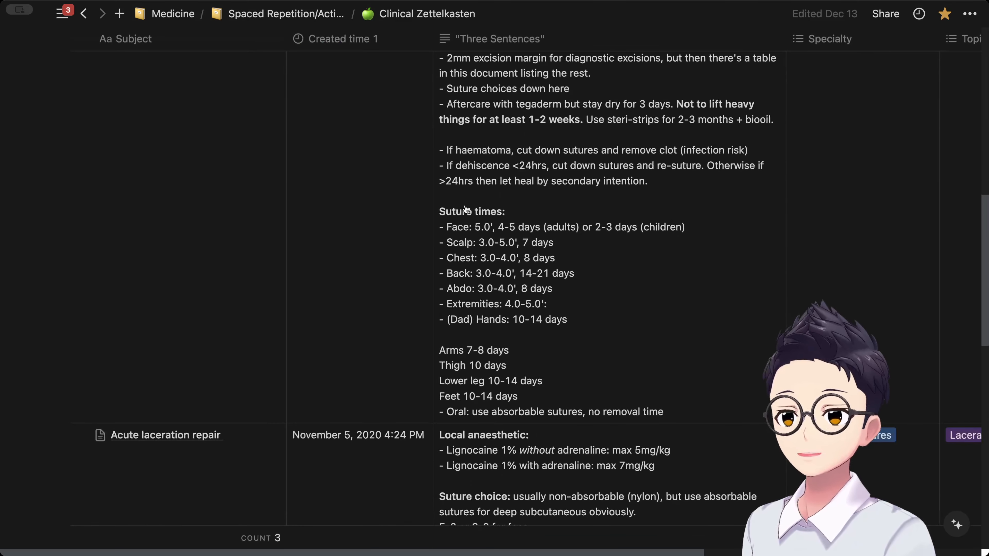
scroll(466, 209, "up", 2)
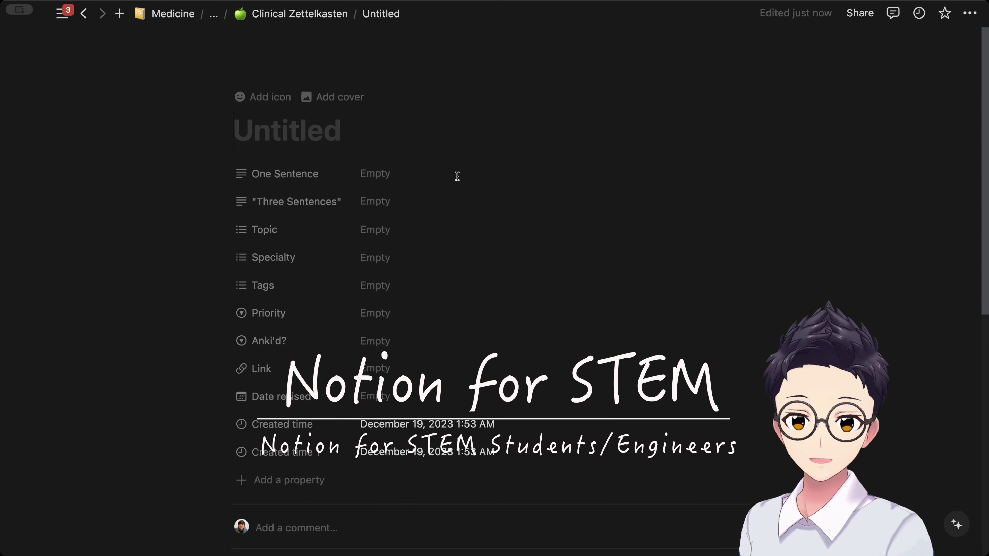
Step: Add a code block containing var food = "potato" to the body of the untitled page
scroll(399, 327, "down", 8)
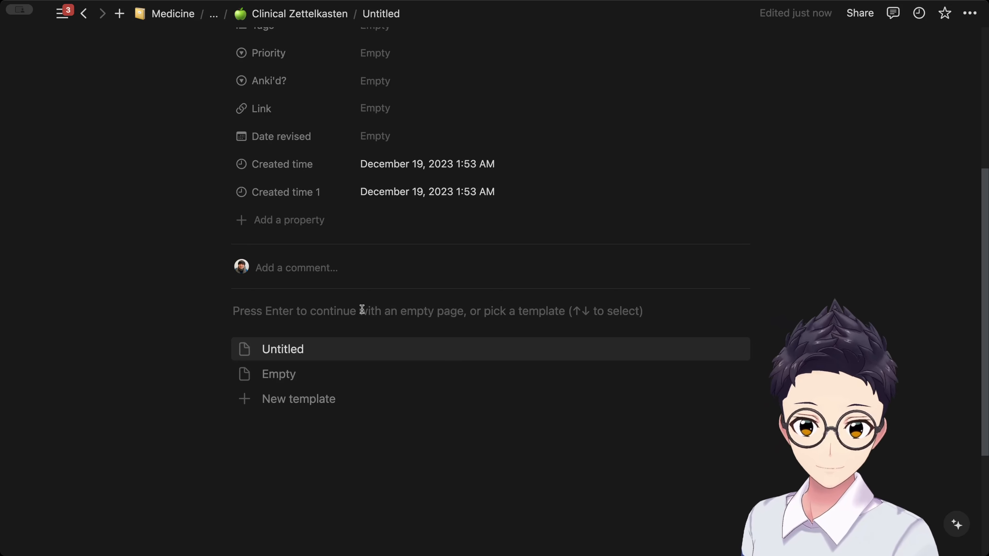
left_click(363, 310)
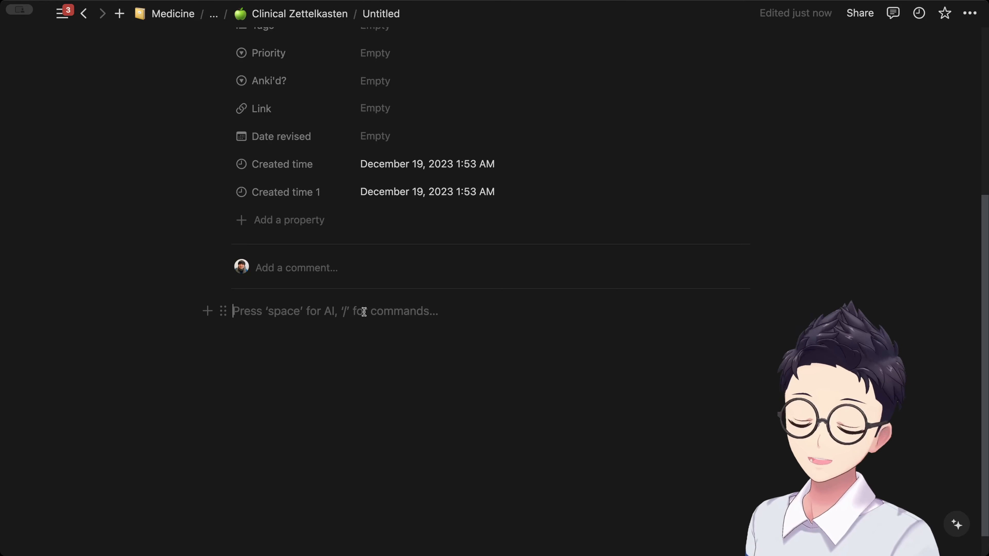
type("```")
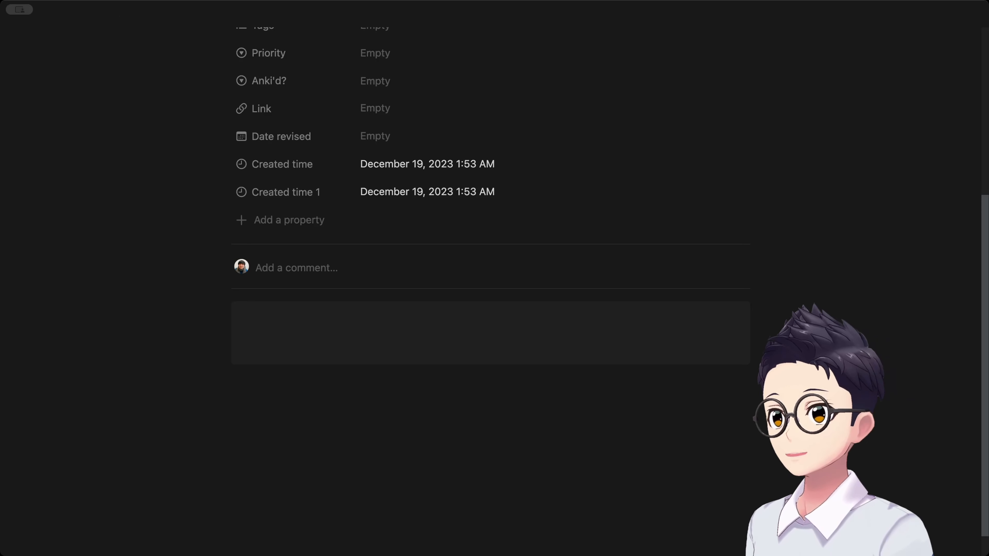
type("var ")
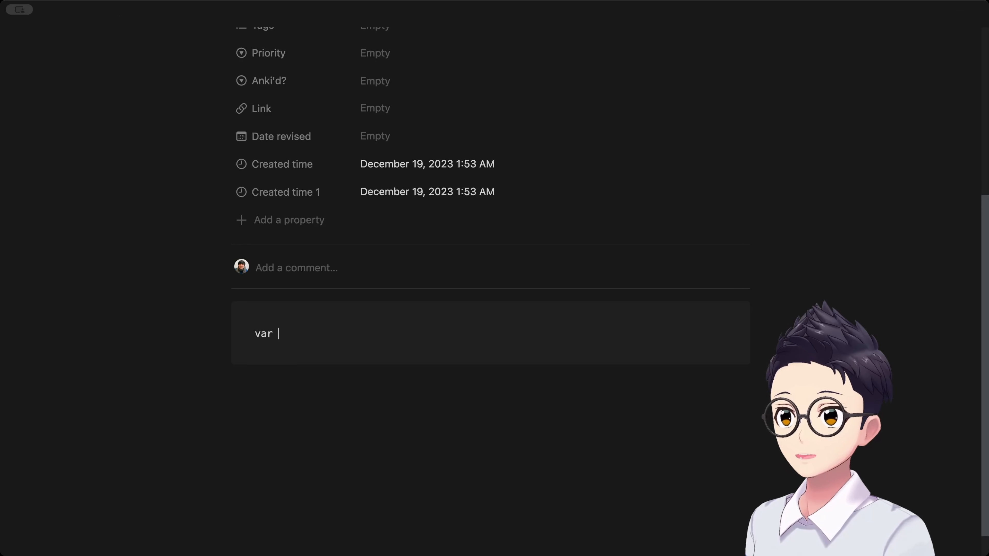
type("food = \"")
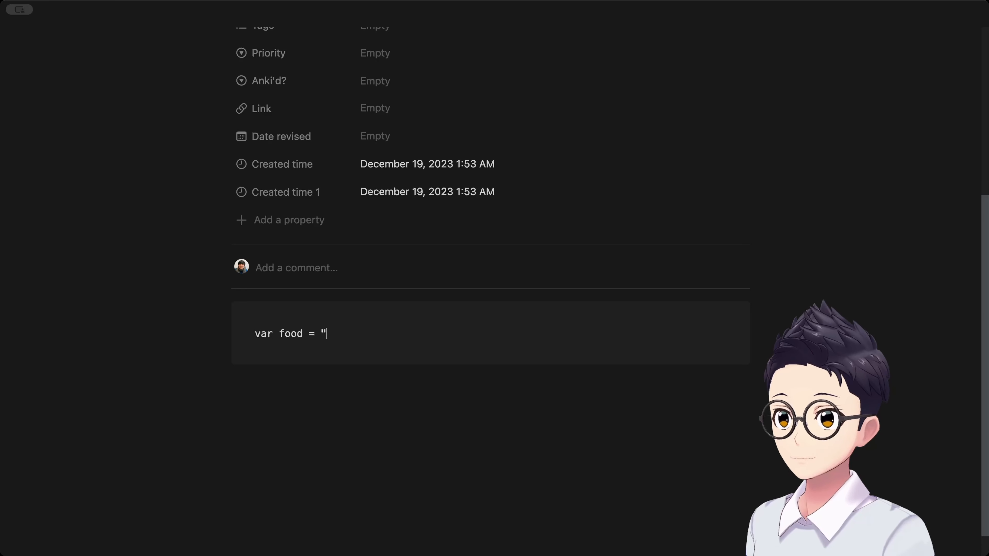
type("potato\"")
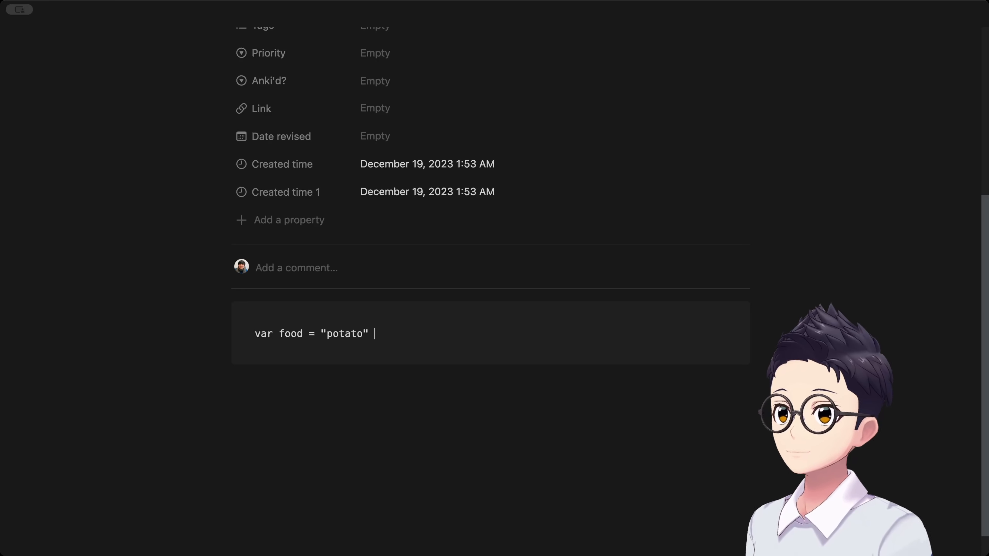
Step: Set the language of the code block to JavaScript
left_click(257, 315)
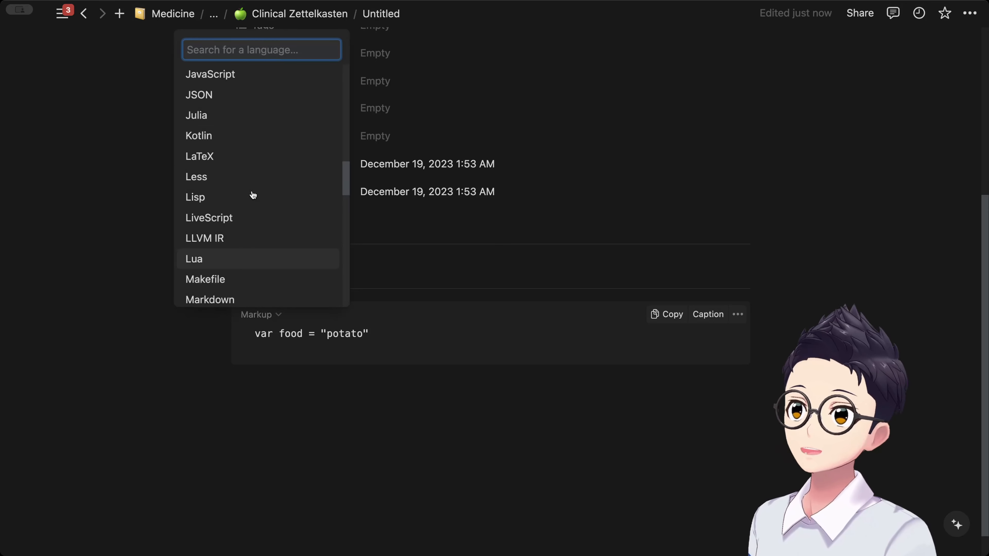
type("Java")
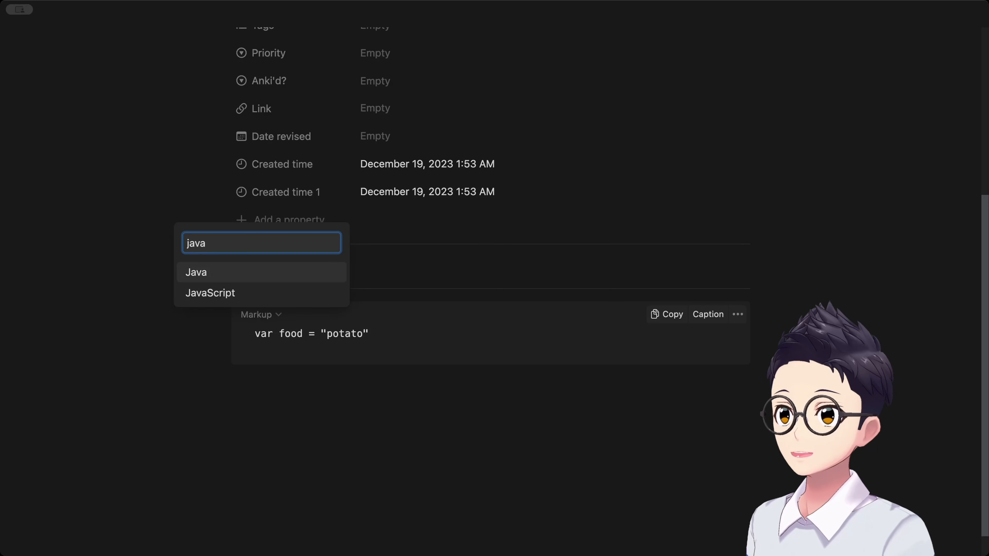
key("Down")
key("Return")
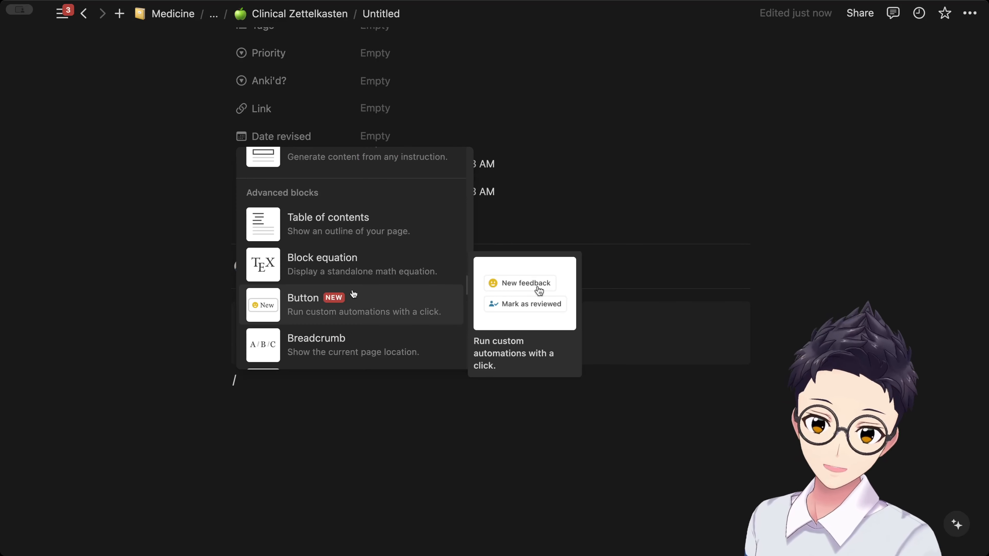
Step: Insert an empty block equation below the code block and start a new line beneath it
left_click(351, 280)
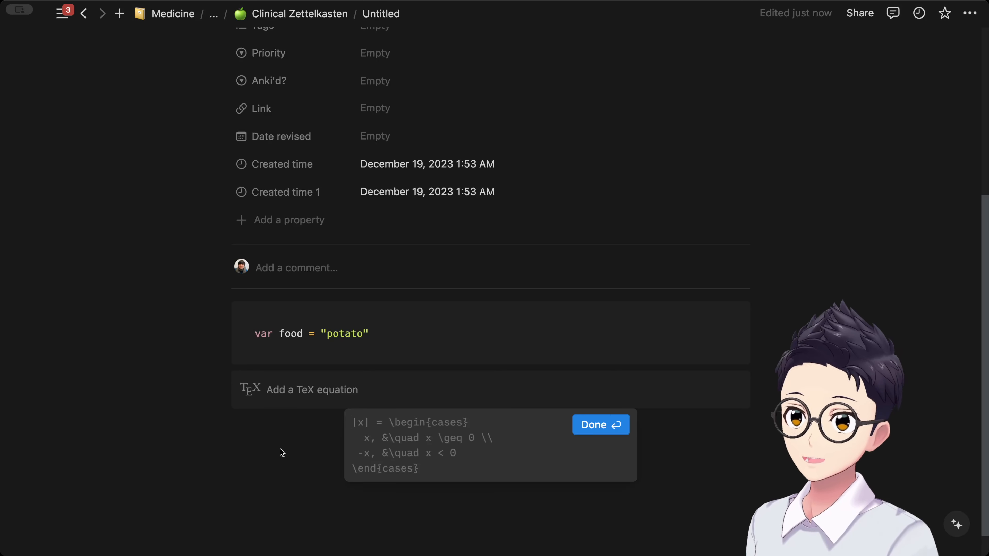
key("Escape")
left_click(288, 427)
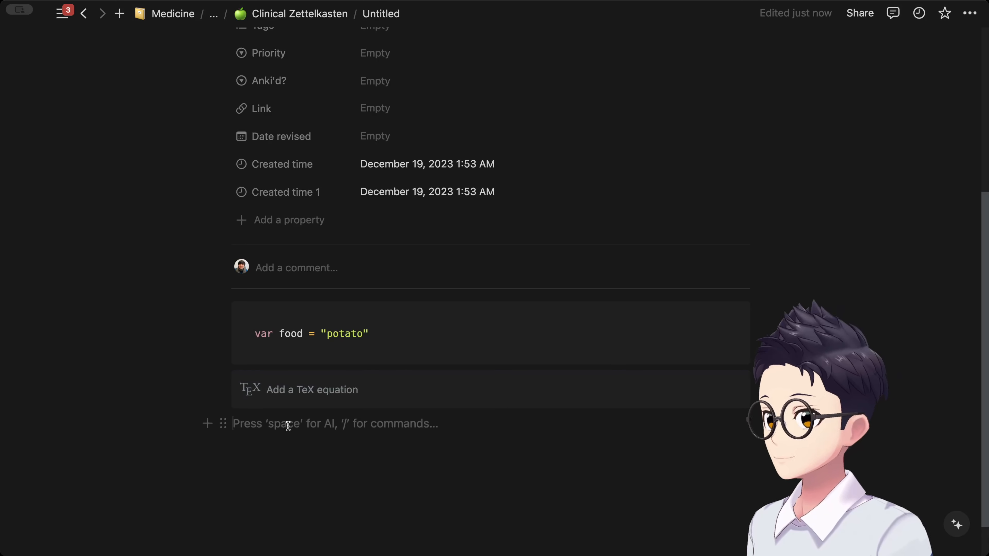
Step: Browse the embed types offered for a new block on the page, such as Google Drive, Figma, Miro, PDF, CodePen and Dropbox
type("/")
scroll(401, 296, "down", 10)
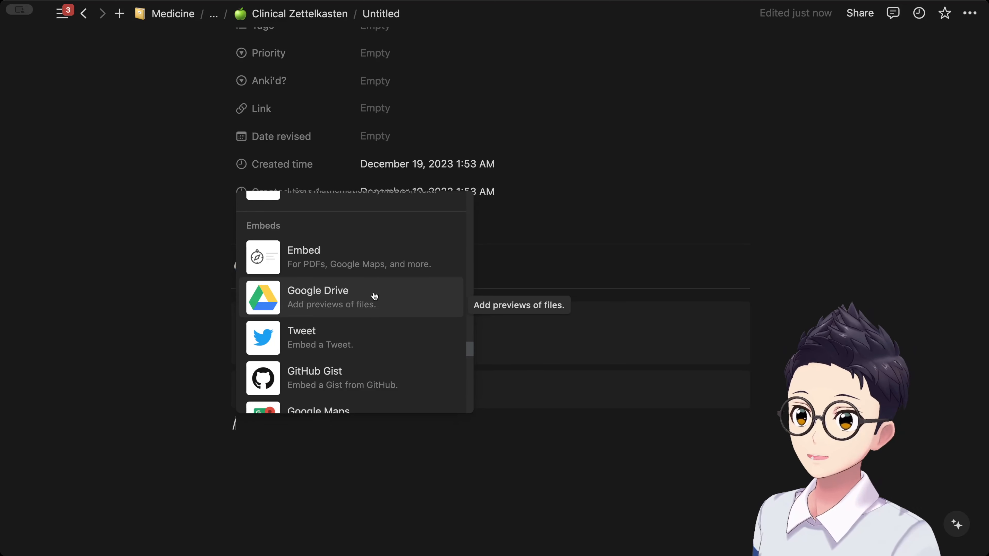
scroll(375, 296, "down", 3)
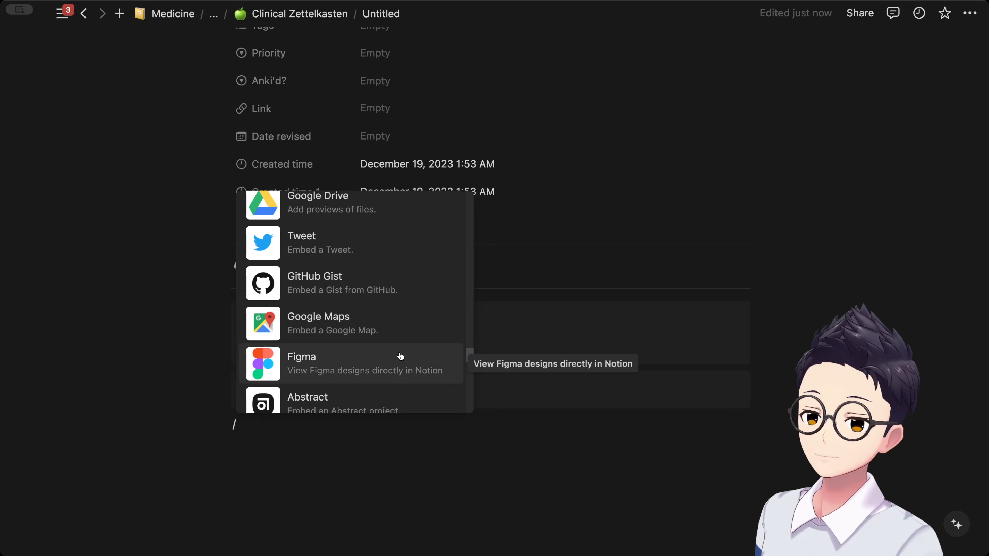
scroll(390, 352, "down", 10)
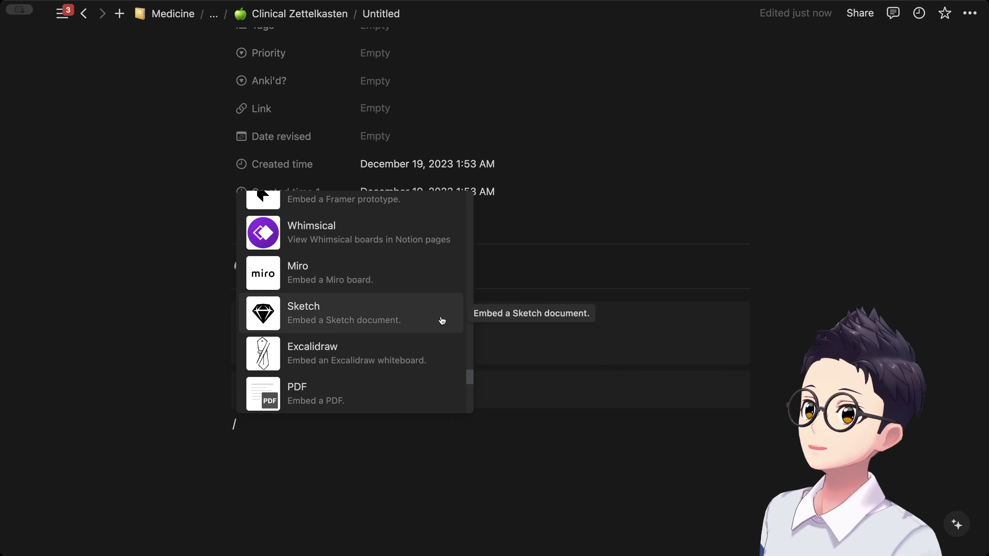
scroll(441, 320, "down", 2)
scroll(441, 320, "down", 3)
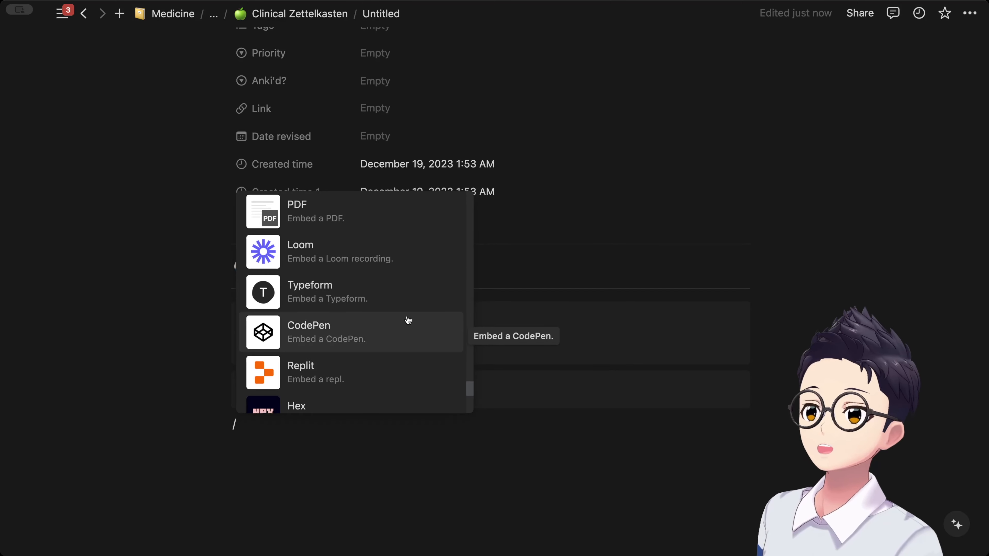
scroll(377, 366, "down", 1)
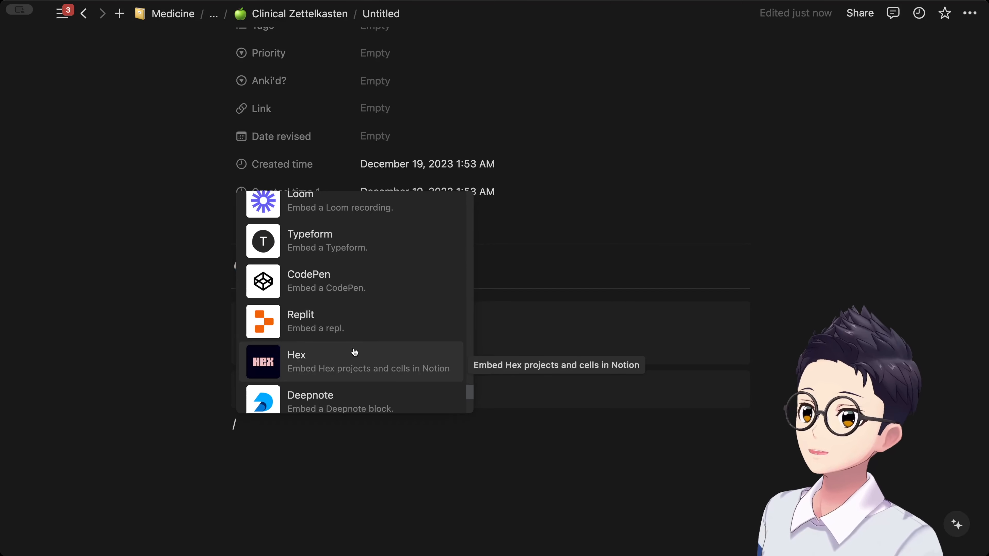
scroll(353, 349, "down", 3)
scroll(375, 314, "down", 15)
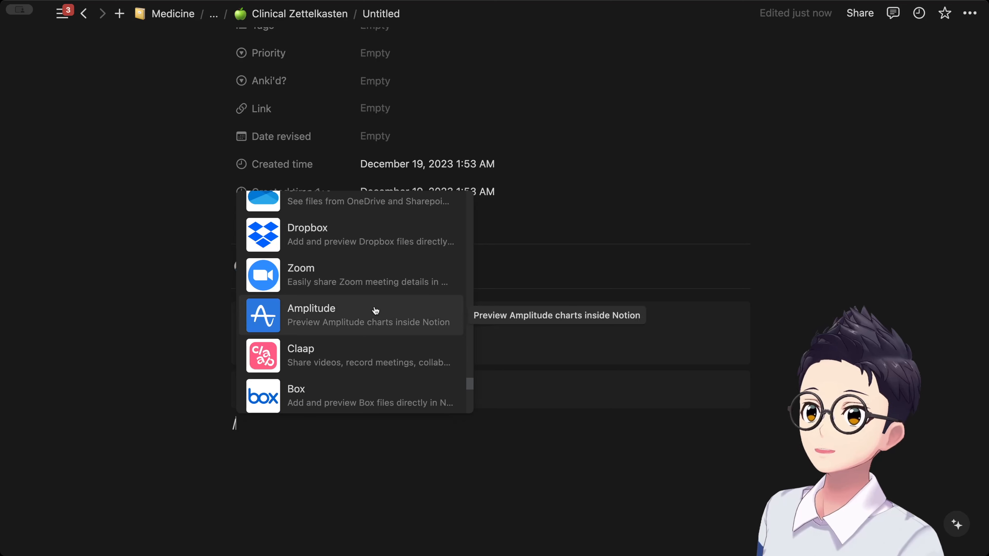
scroll(376, 312, "down", 5)
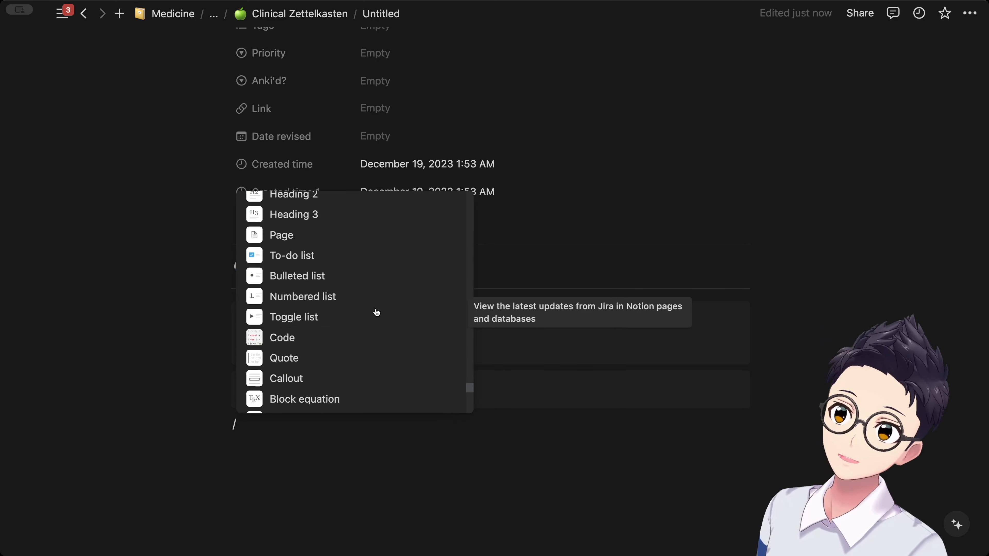
scroll(428, 405, "down", 5)
scroll(444, 402, "down", 3)
left_click(494, 513)
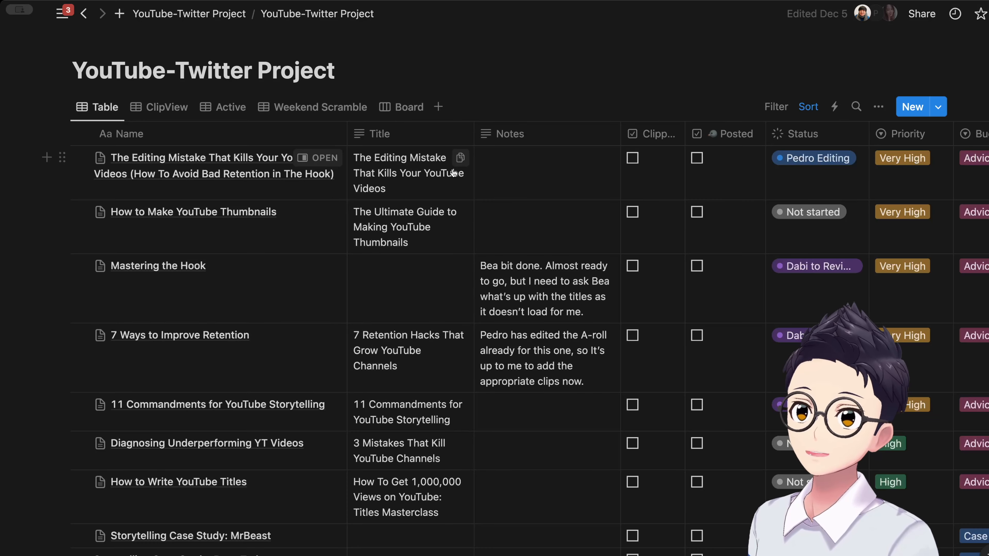
Step: Look across the columns of the YouTube-Twitter Project table and switch the database to its Board view
scroll(452, 172, "right", 6)
scroll(452, 172, "left", 8)
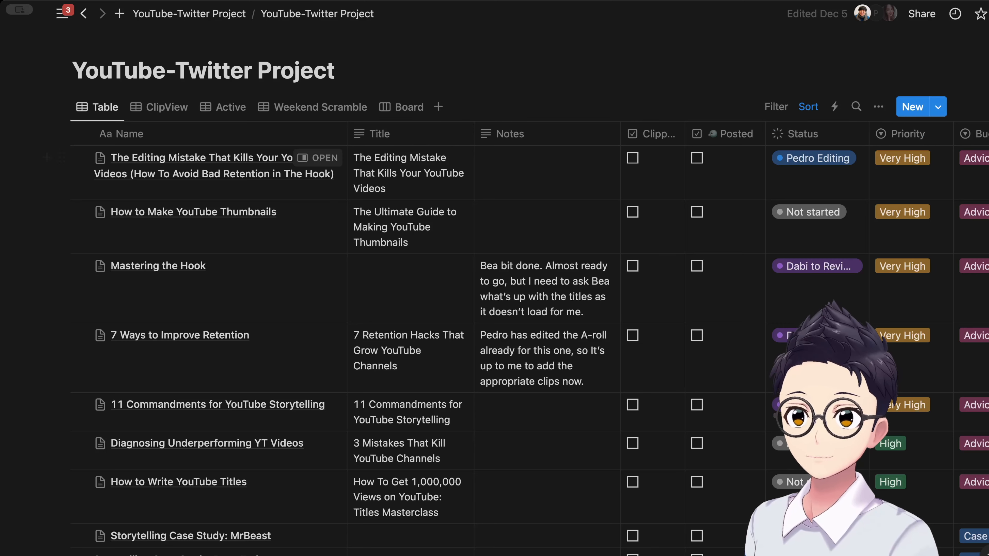
left_click(406, 107)
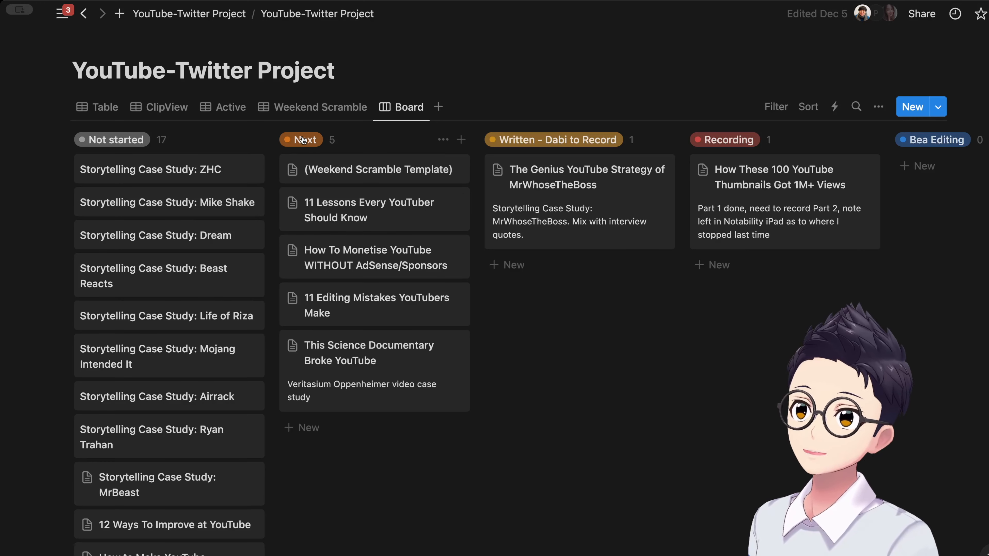
Step: Try moving the "Storytelling Case Study: ZHC" card from Not started to Next, and undo the move
left_click_drag(228, 172, 413, 256)
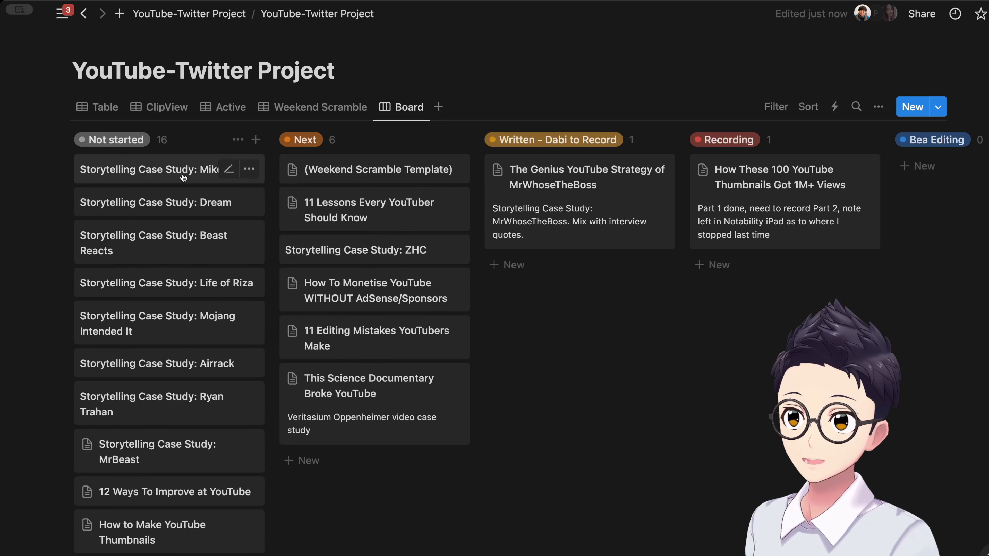
key("super+z")
scroll(389, 183, "right", 3)
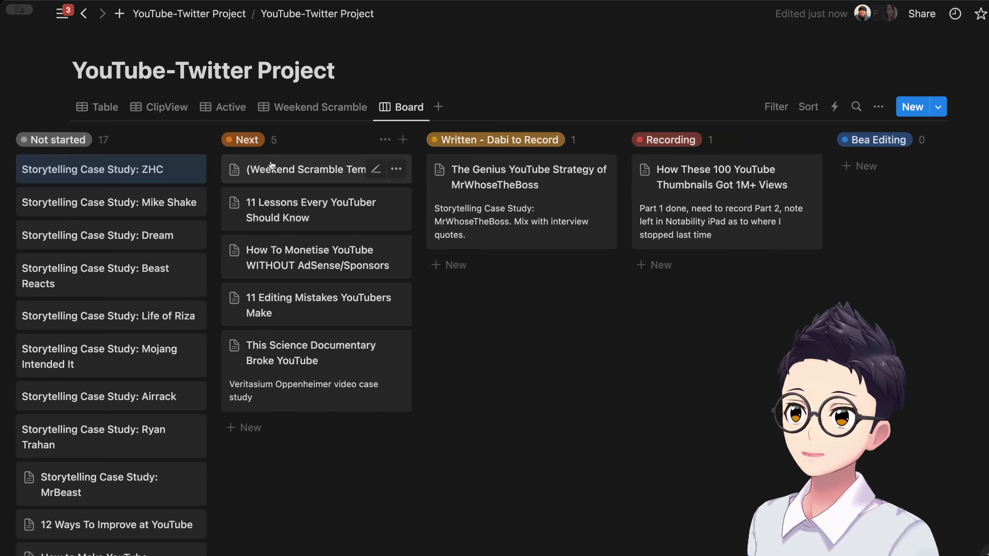
Step: Move the "11 Lessons Every YouTuber Should Know" card from Next through the Written column to Recording
left_click(267, 173)
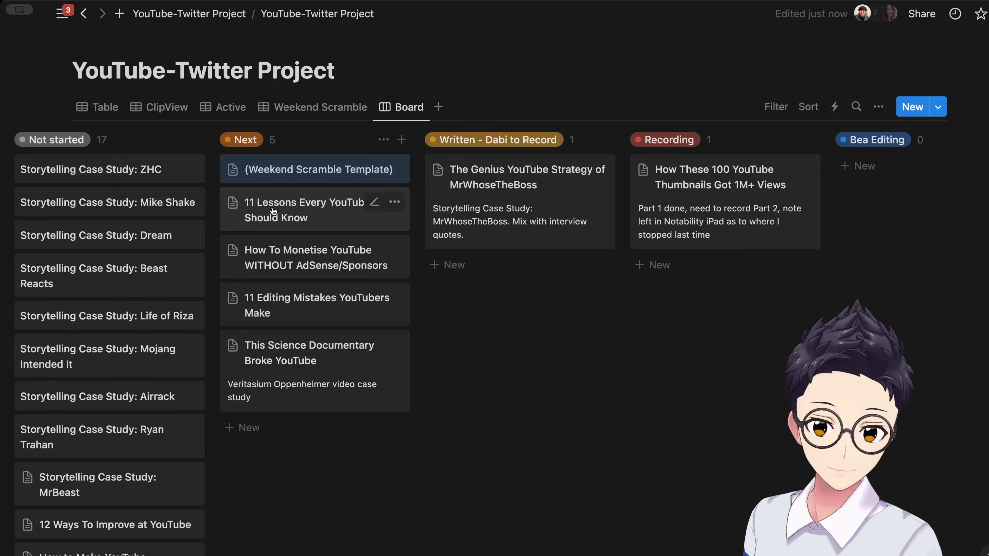
left_click_drag(274, 206, 497, 279)
scroll(504, 284, "right", 3)
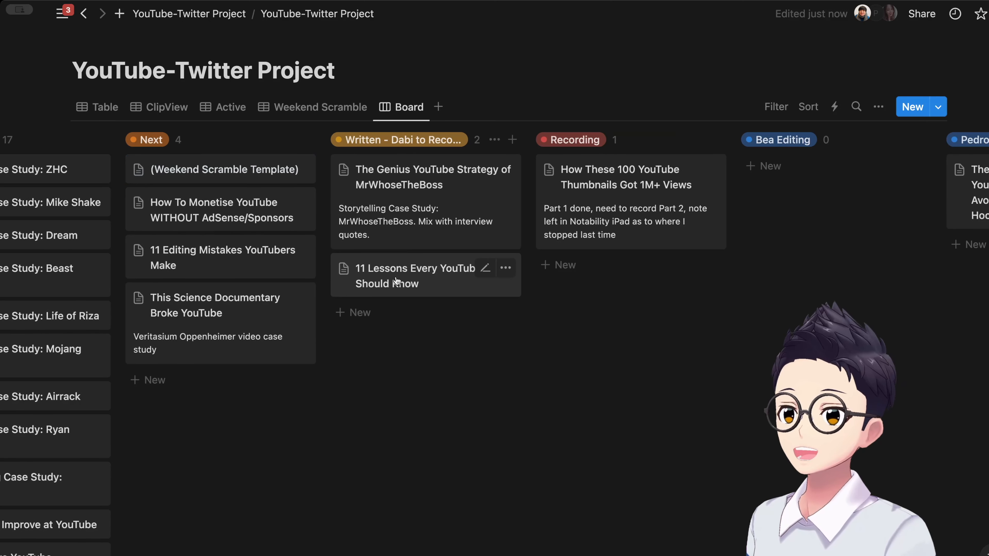
left_click_drag(401, 283, 570, 274)
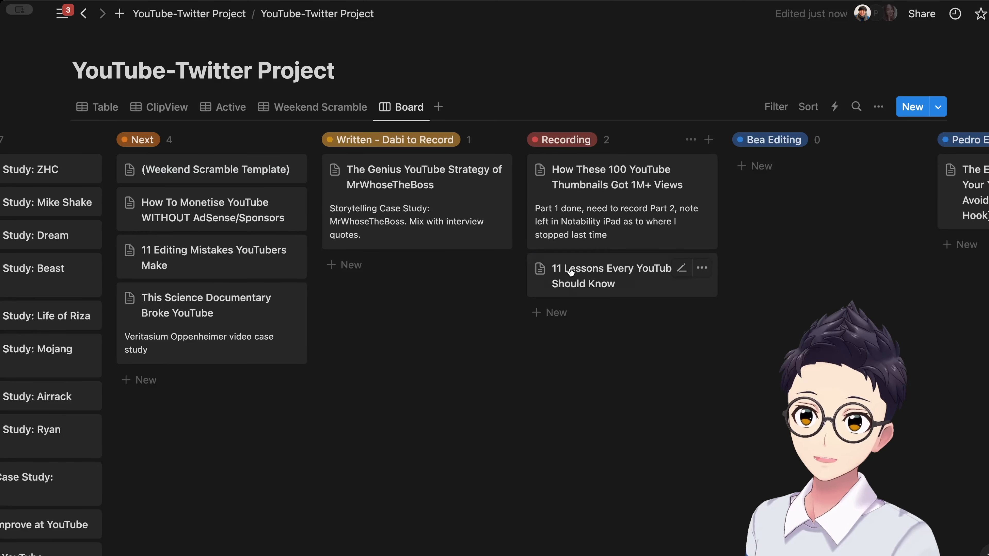
Step: Try placing the Written option after Recording in the board's Status property, and restore the original option order
scroll(592, 279, "right", 7)
scroll(485, 200, "left", 1)
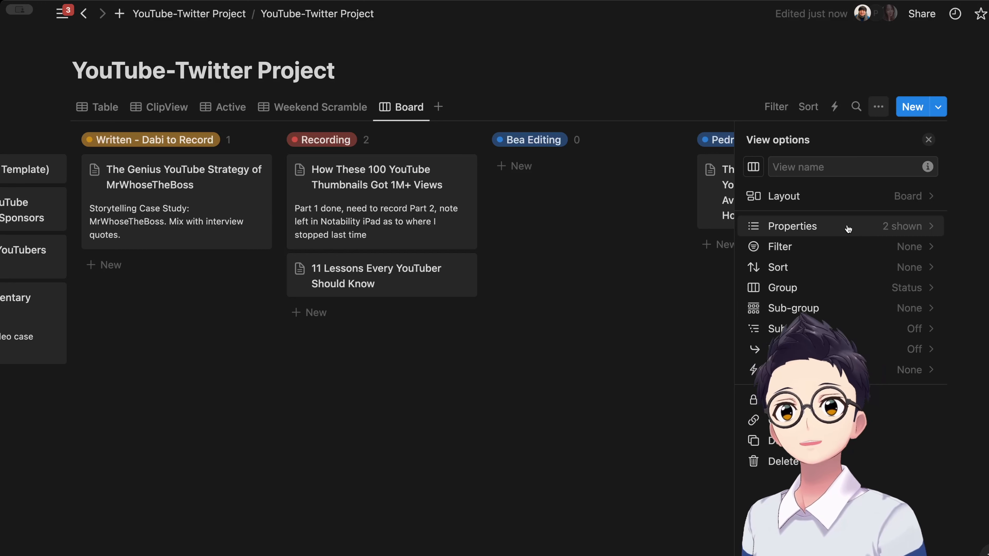
left_click(878, 106)
left_click(879, 107)
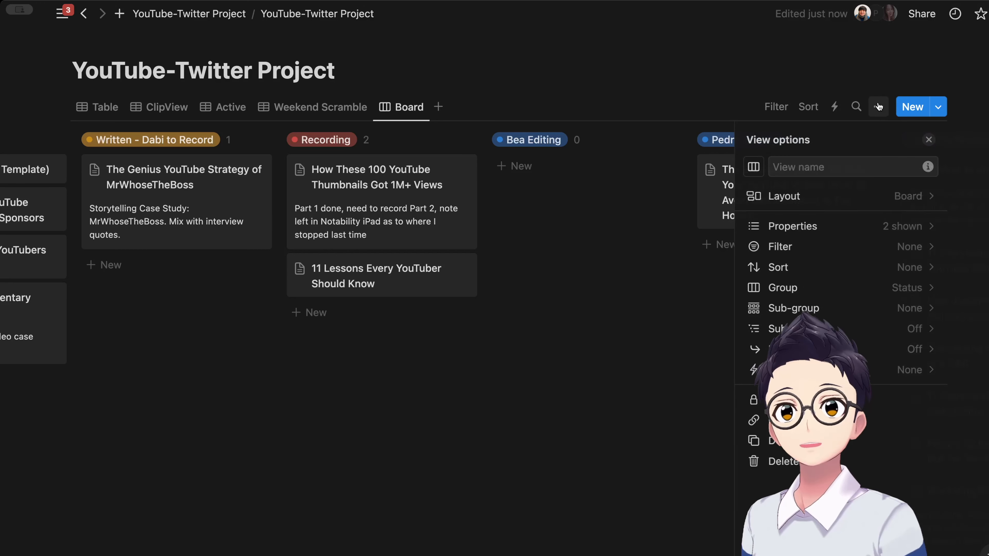
left_click(842, 226)
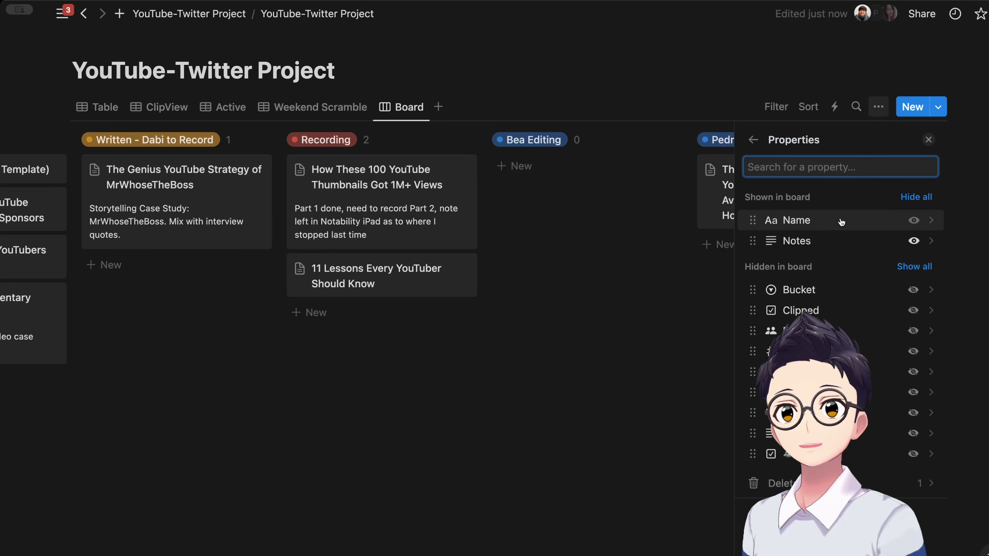
left_click(763, 392)
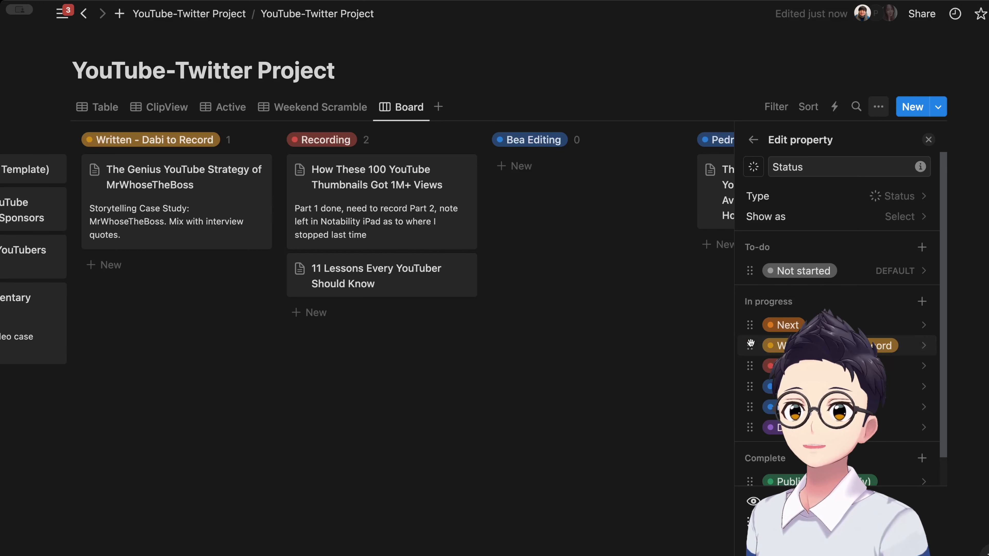
left_click_drag(750, 343, 749, 364)
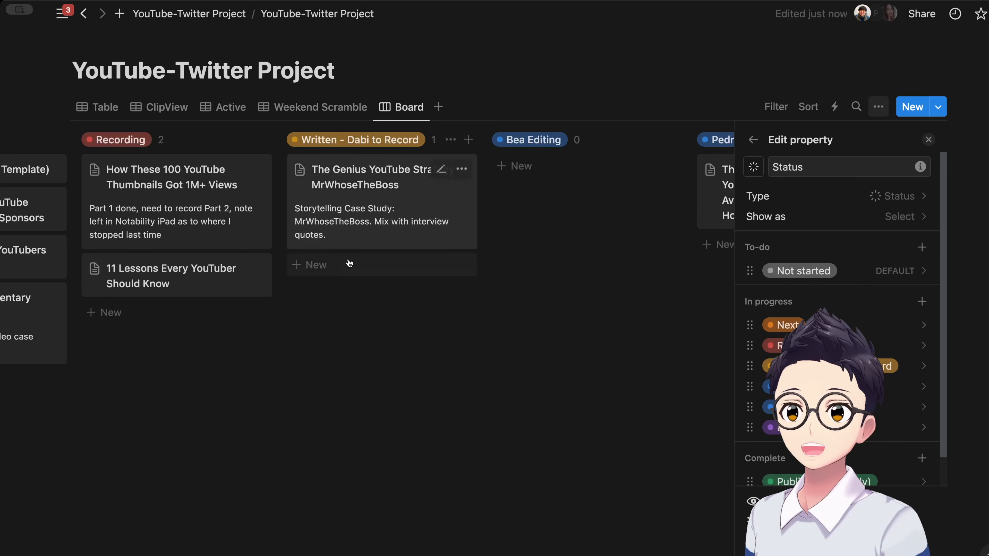
left_click_drag(747, 368, 746, 352)
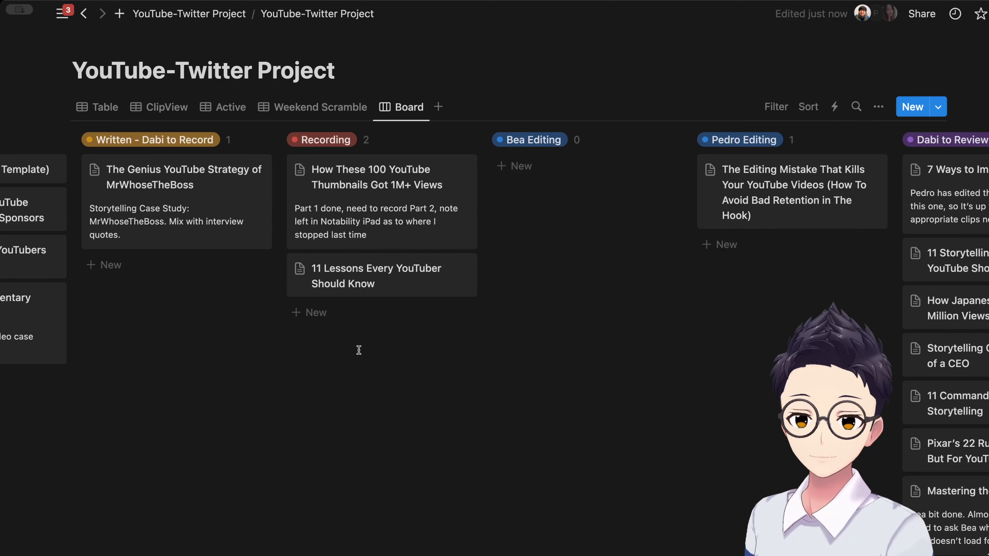
Step: Move the "11 Lessons Every YouTuber Should Know" card from Recording to the second editing column and on to the review column
left_click_drag(353, 283, 776, 261)
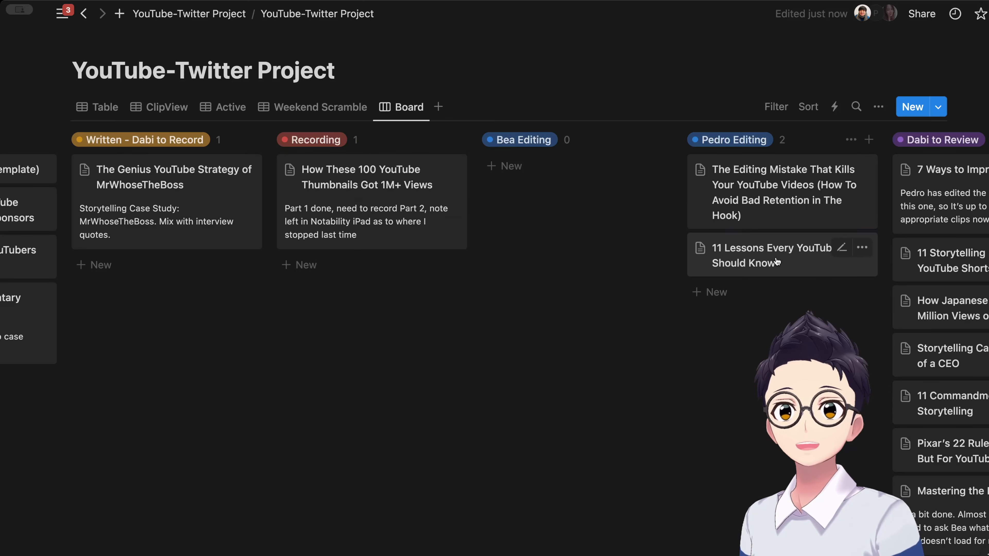
scroll(776, 262, "right", 10)
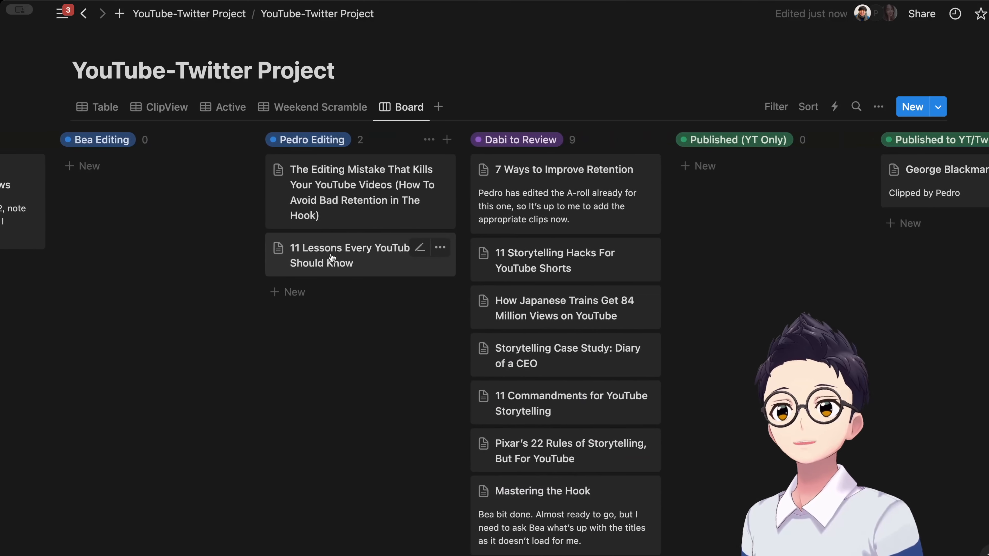
mouse_move(332, 257)
left_mouse_down()
mouse_move(500, 233)
mouse_move(592, 174)
left_mouse_up()
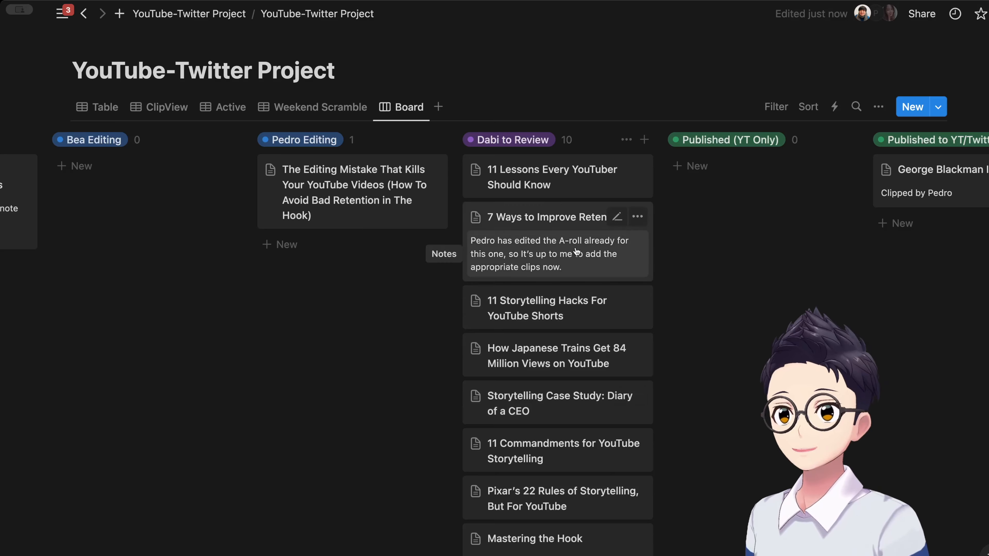
Step: Move the "11 Lessons Every YouTuber Should Know" card to Published (YT Only), and undo its moves back to Recording
scroll(582, 240, "left", 12)
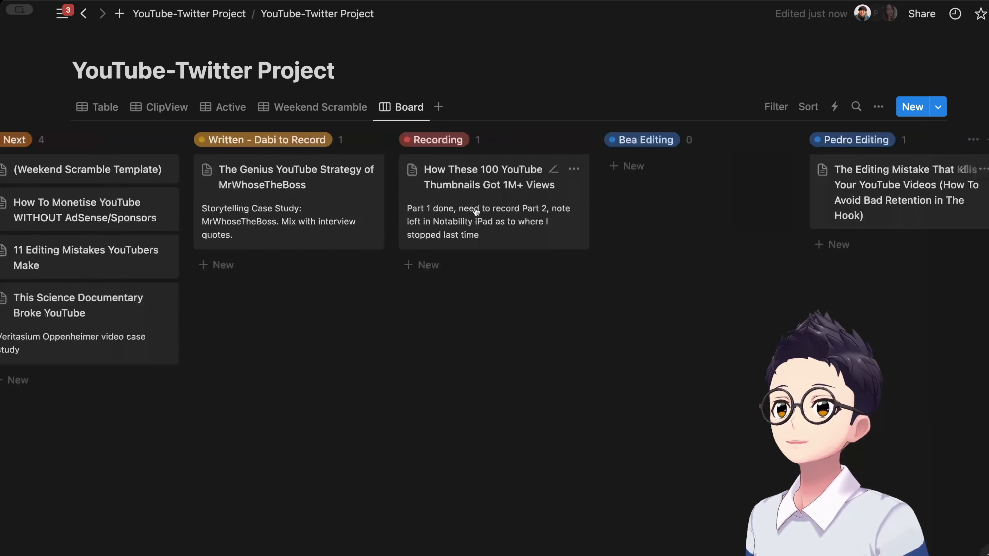
scroll(477, 211, "right", 13)
scroll(474, 366, "down", 10)
scroll(473, 391, "up", 10)
left_click_drag(498, 261, 718, 201)
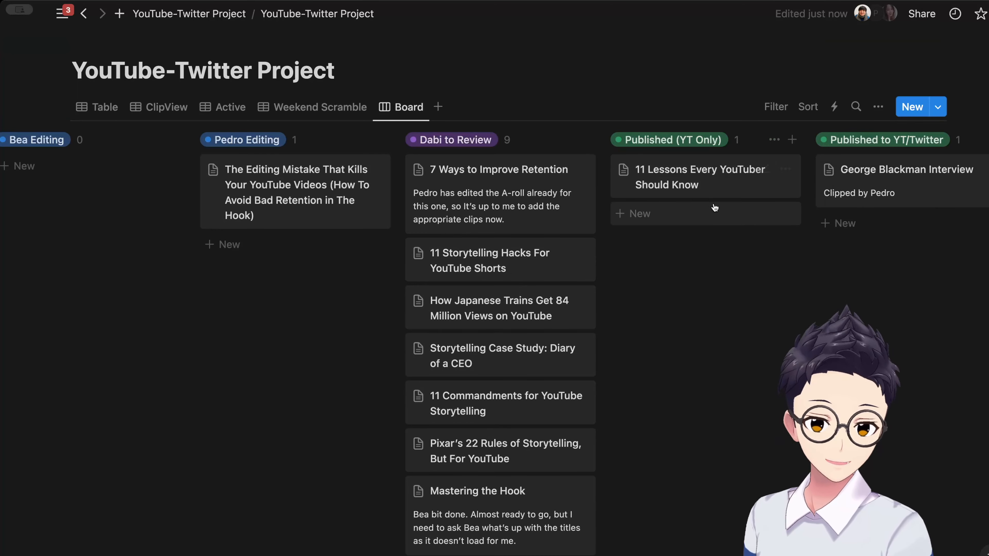
scroll(522, 315, "left", 15)
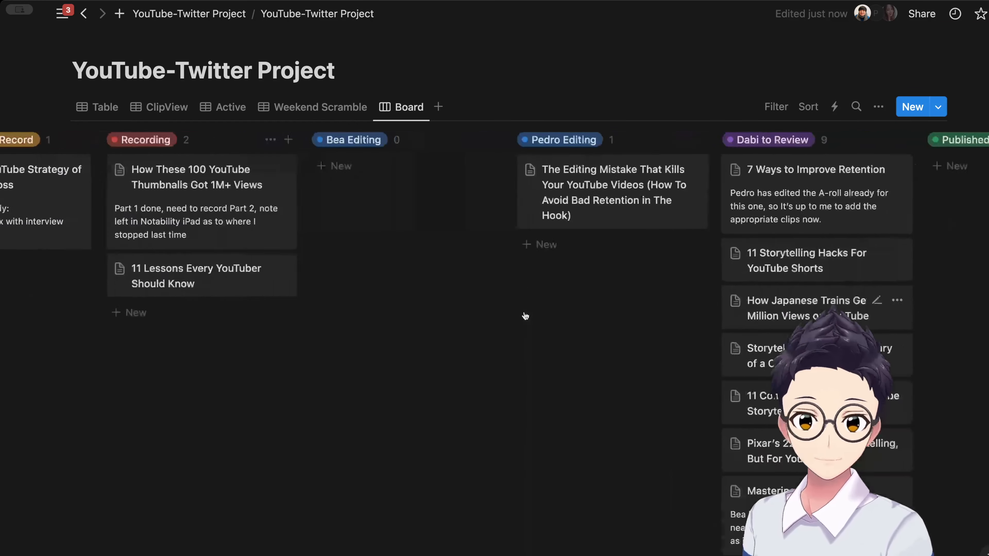
Step: Move the "Storytelling Case Study: Beast Reacts" card from Not started to the first editing column
scroll(522, 314, "left", 5)
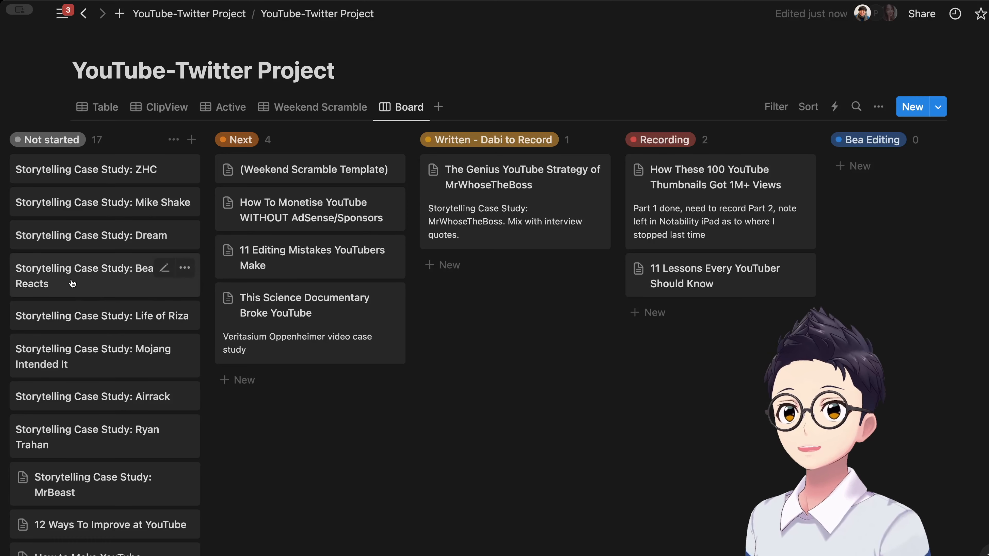
mouse_move(105, 289)
left_mouse_down()
mouse_move(689, 243)
mouse_move(879, 181)
left_mouse_up()
scroll(508, 191, "right", 10)
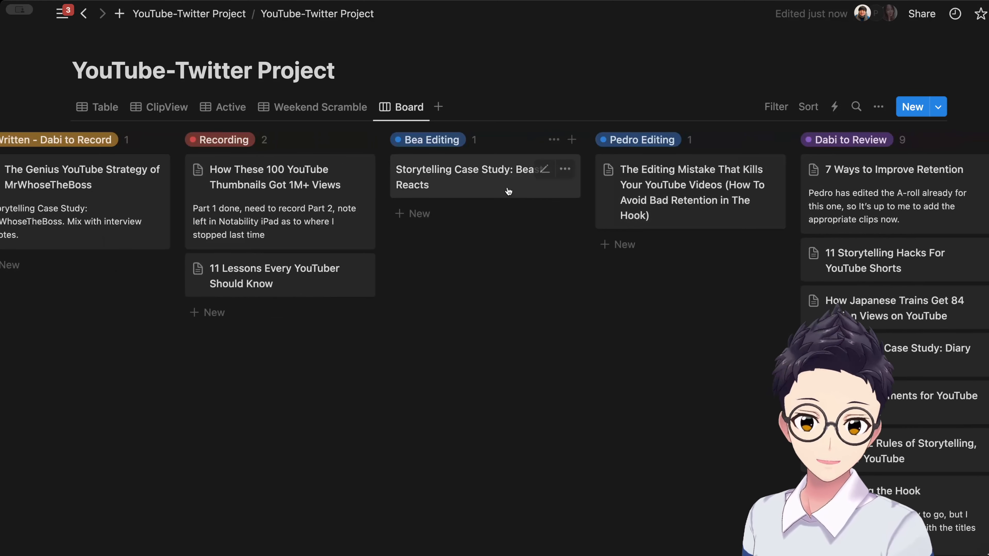
Step: Switch to the Table view and filter it by Status to show only entries in the first editing stage
left_click(98, 108)
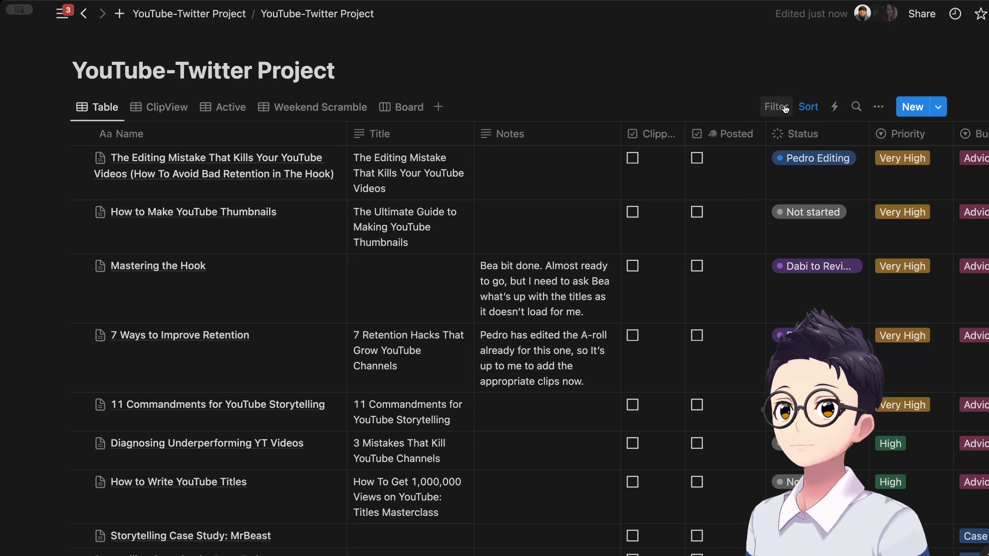
left_click(776, 106)
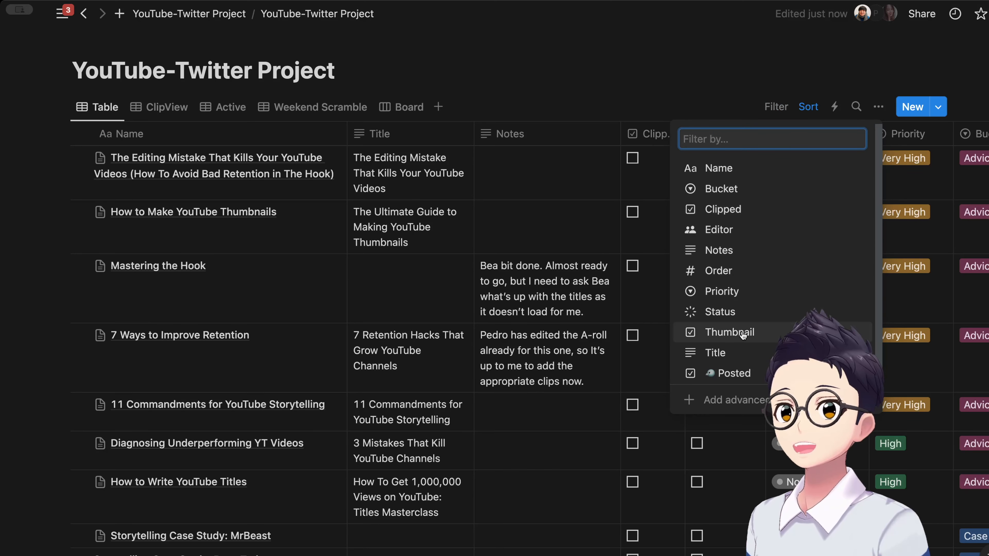
left_click(744, 318)
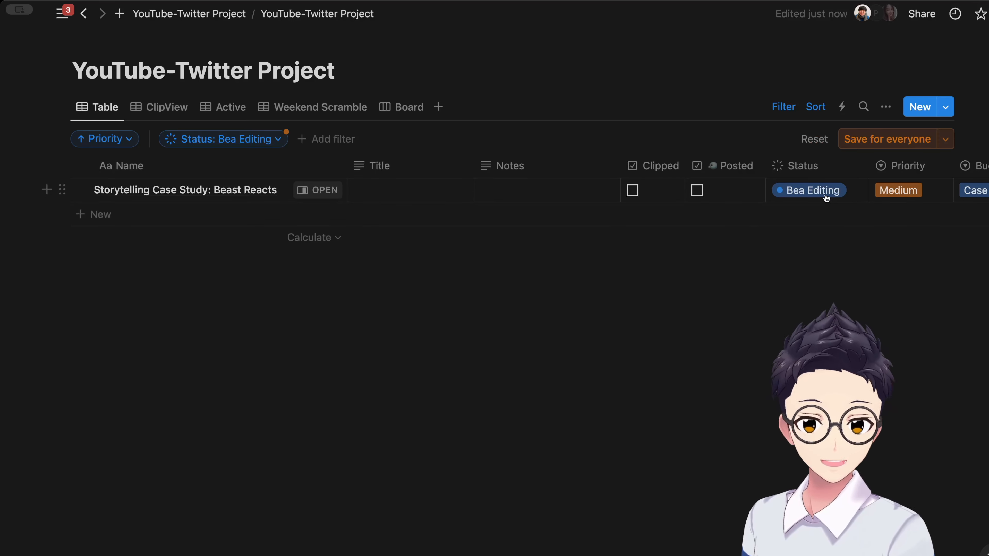
Step: Return to the Board view and move the "Storytelling Case Study: Beast Reacts" card back to Not started
left_click(401, 107)
left_click_drag(894, 177, 134, 149)
Step: Open the "How These 100 YouTube Thumbnails Got 1M+ Views" card, read its properties and notes, and close it
scroll(447, 253, "right", 8)
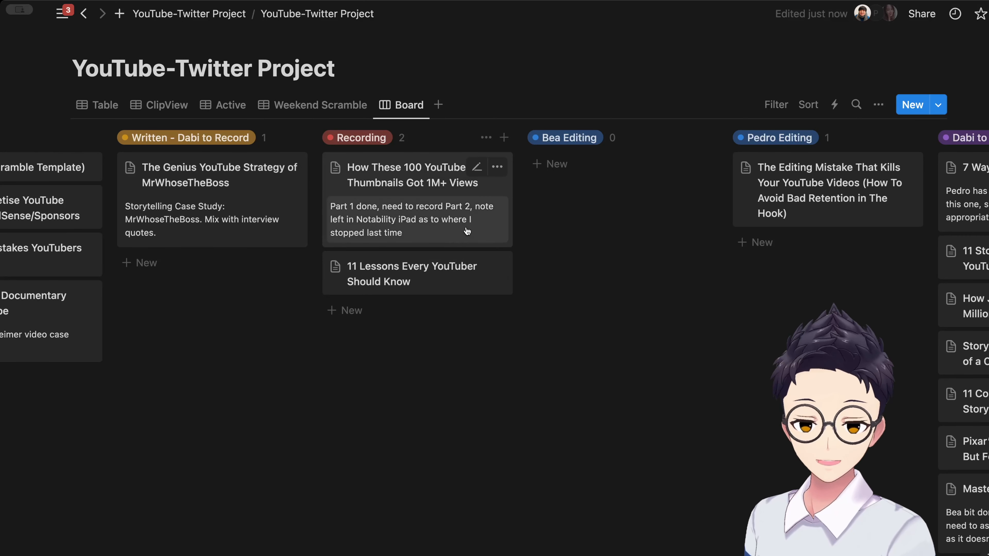
left_click(427, 185)
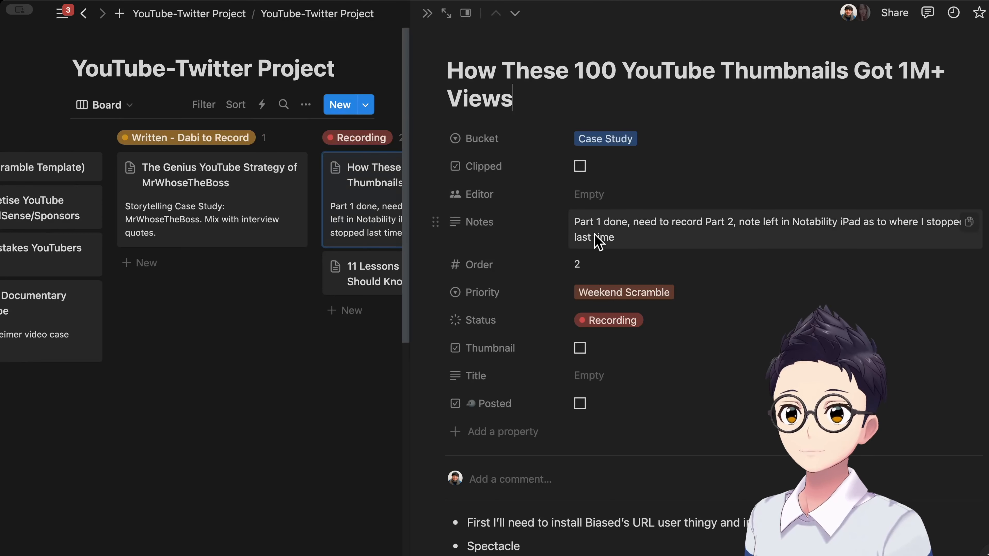
left_click(343, 409)
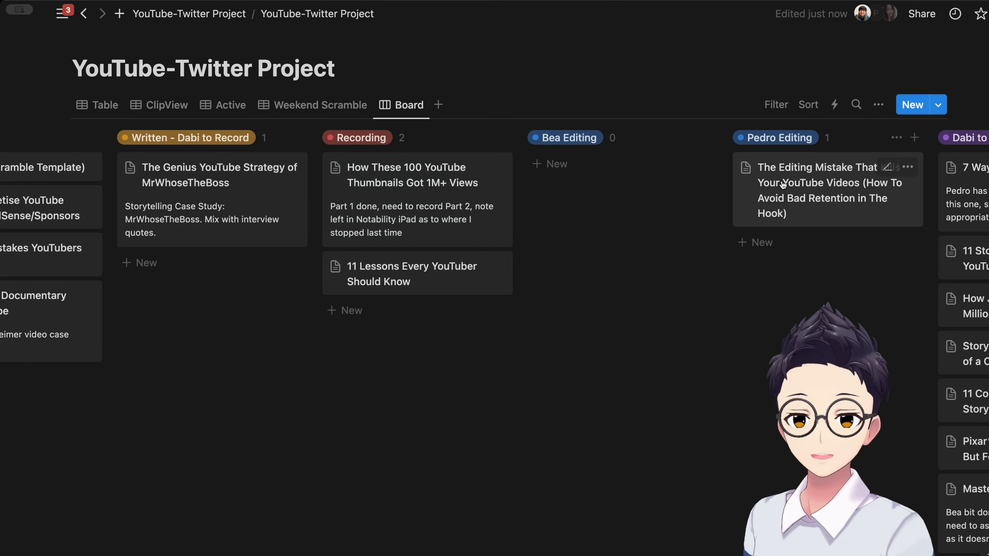
Step: Hide the Notes property on the Board view's cards and show it again
left_click(883, 107)
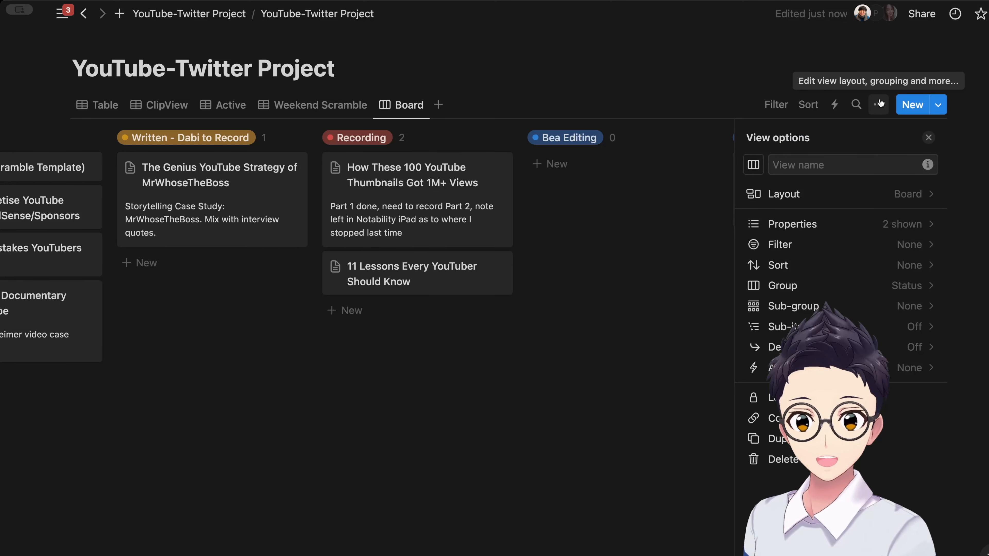
left_click(901, 226)
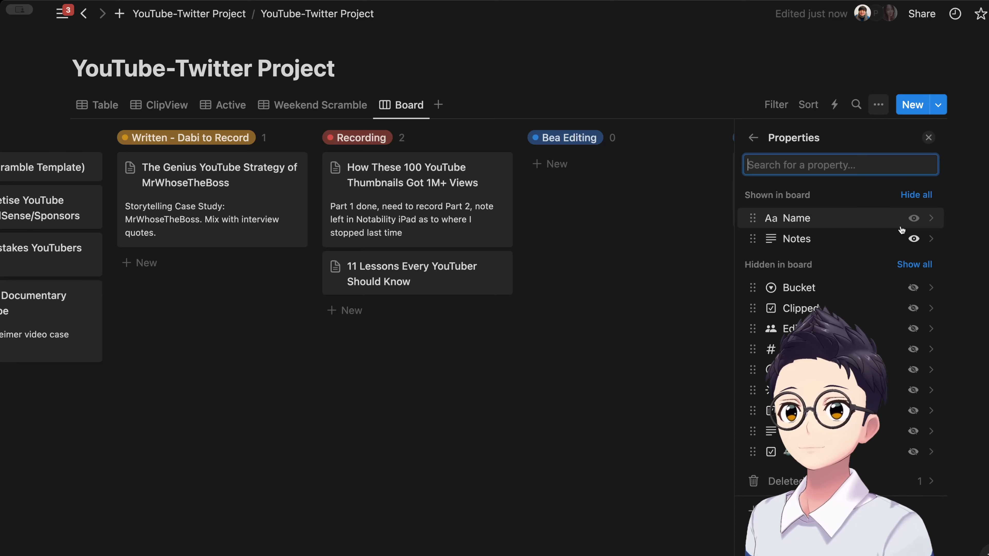
left_click(913, 238)
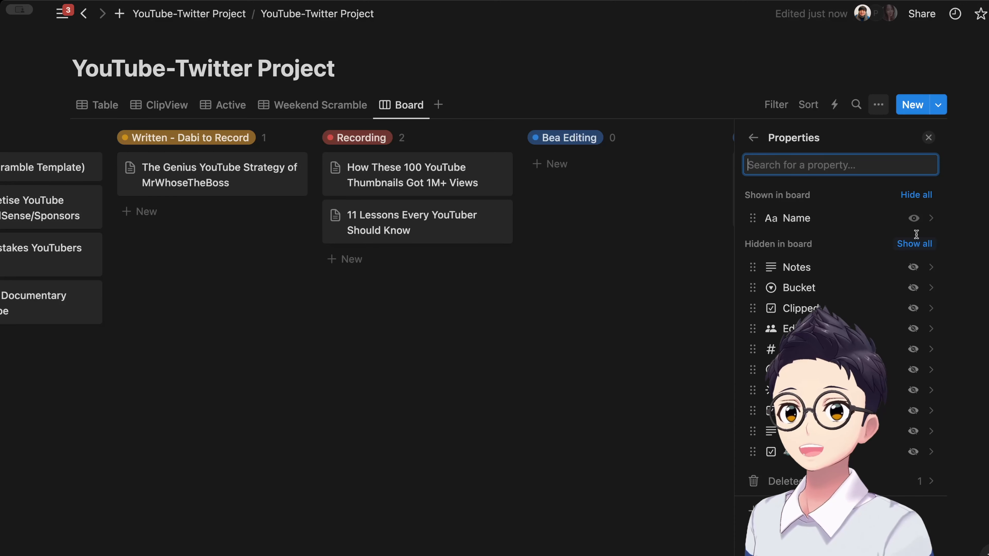
left_click(913, 267)
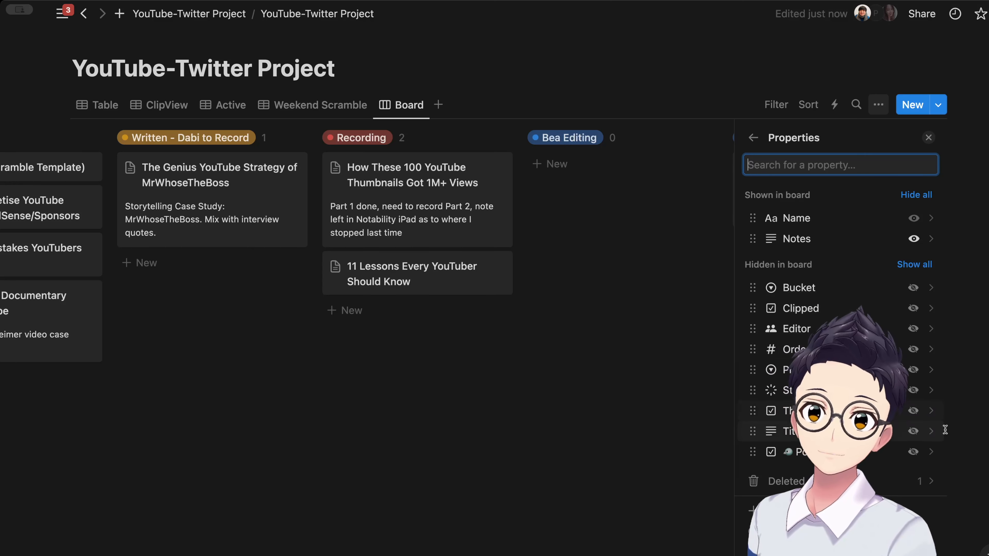
Step: Show the Title and Thumbnail properties on the Board view's cards, hide both again, and close the view options
left_click(915, 432)
left_click(915, 431)
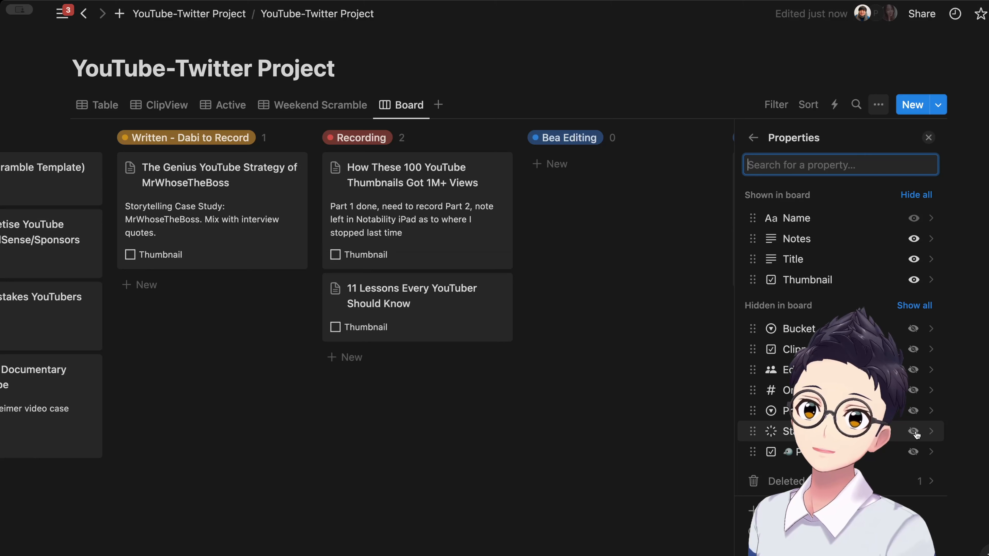
left_click(914, 281)
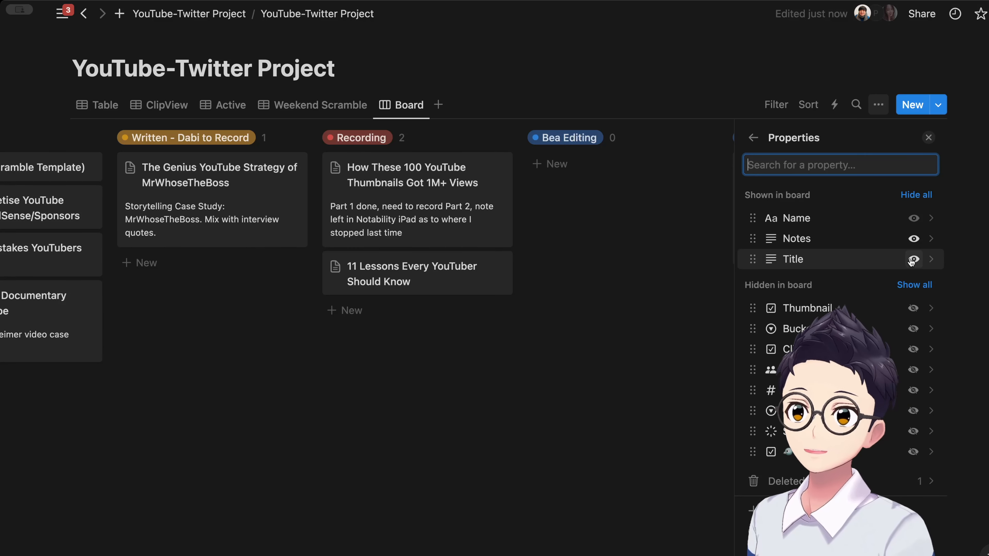
left_click(915, 260)
left_click(583, 373)
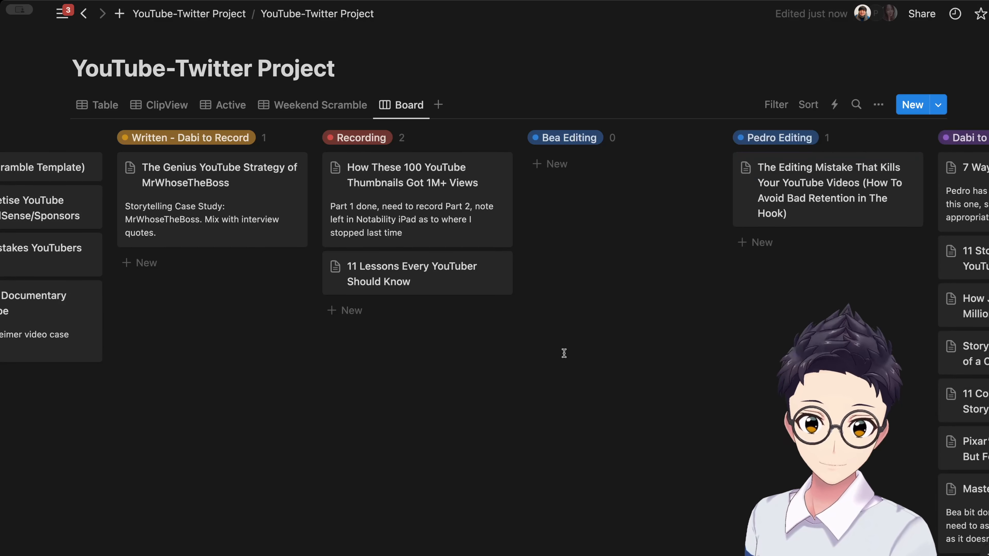
scroll(564, 353, "left", 5)
scroll(523, 406, "right", 10)
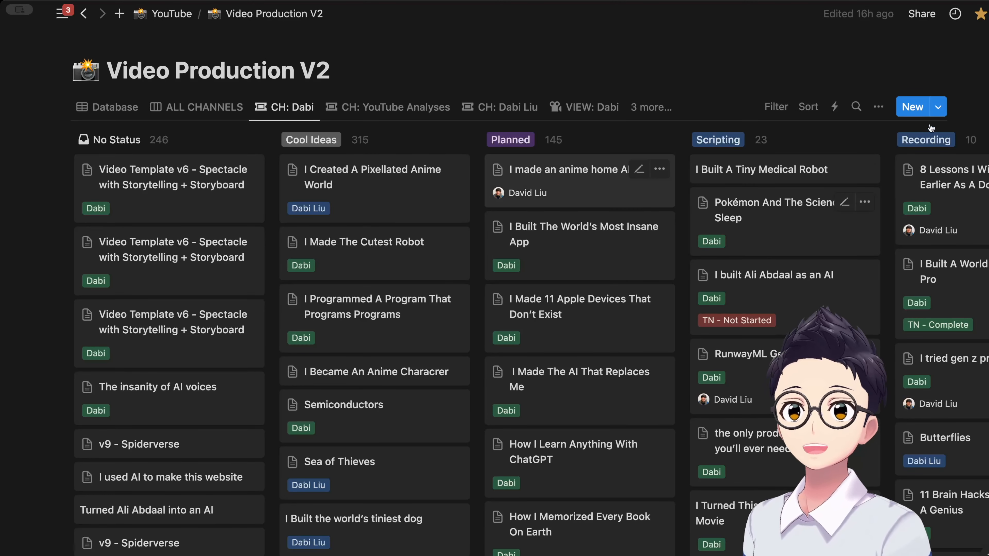
Step: Create a new entry in the Video Production V2 database from the Video Template v2 template
left_click(916, 109)
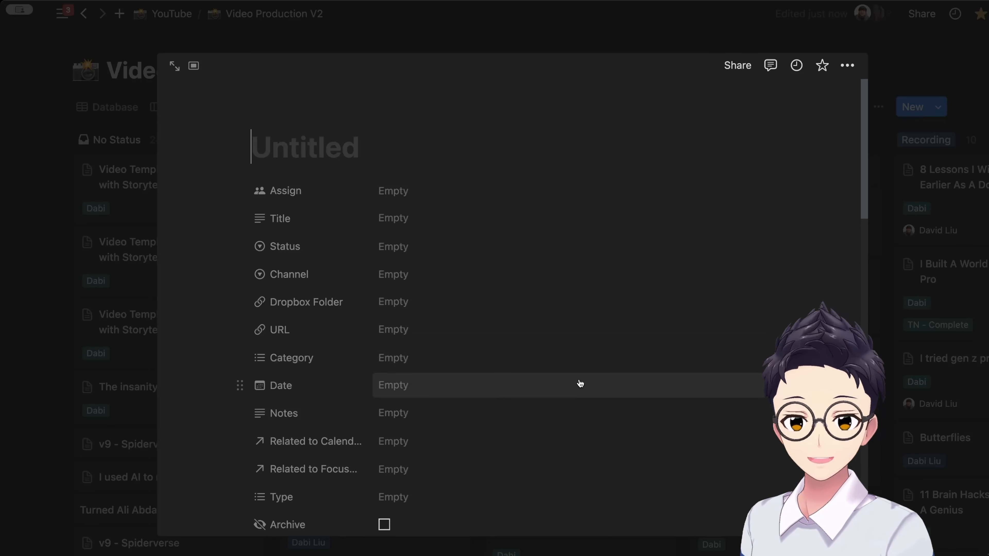
scroll(552, 384, "down", 6)
scroll(409, 448, "down", 5)
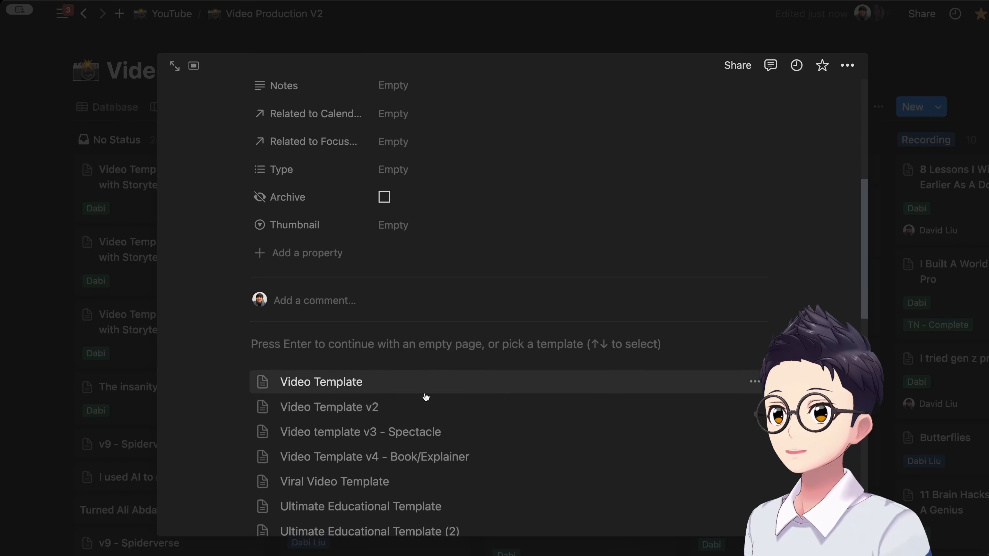
scroll(386, 331, "down", 1)
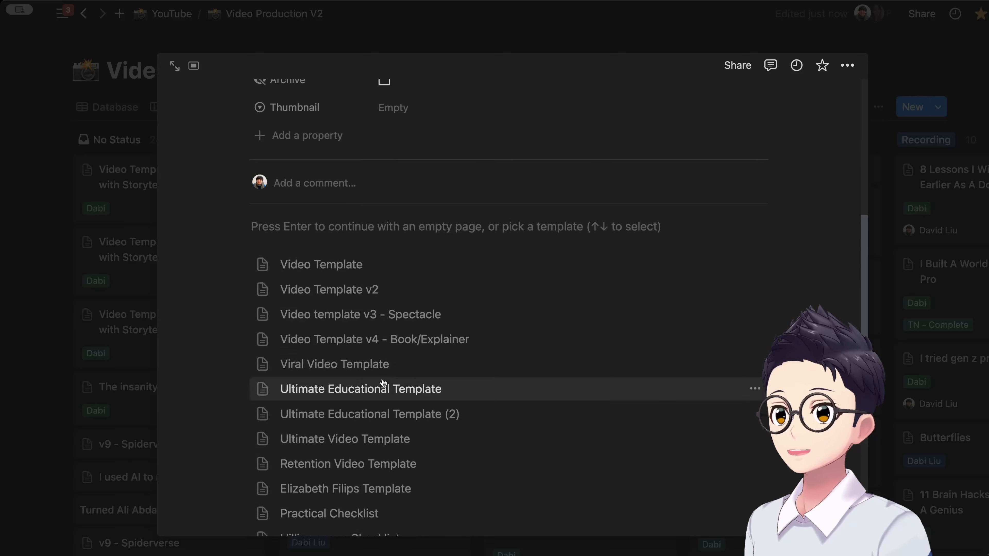
left_click(356, 288)
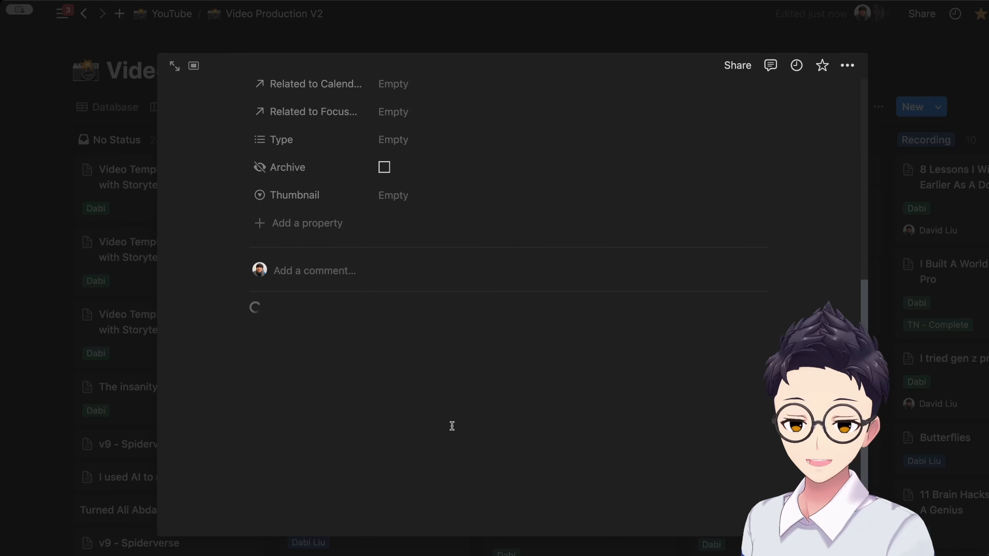
Step: Read through the new entry's template content from Idea Test through Structure to Script, and close the entry
scroll(329, 416, "down", 2)
left_click_drag(373, 296, 609, 426)
scroll(473, 305, "down", 10)
left_click(467, 295)
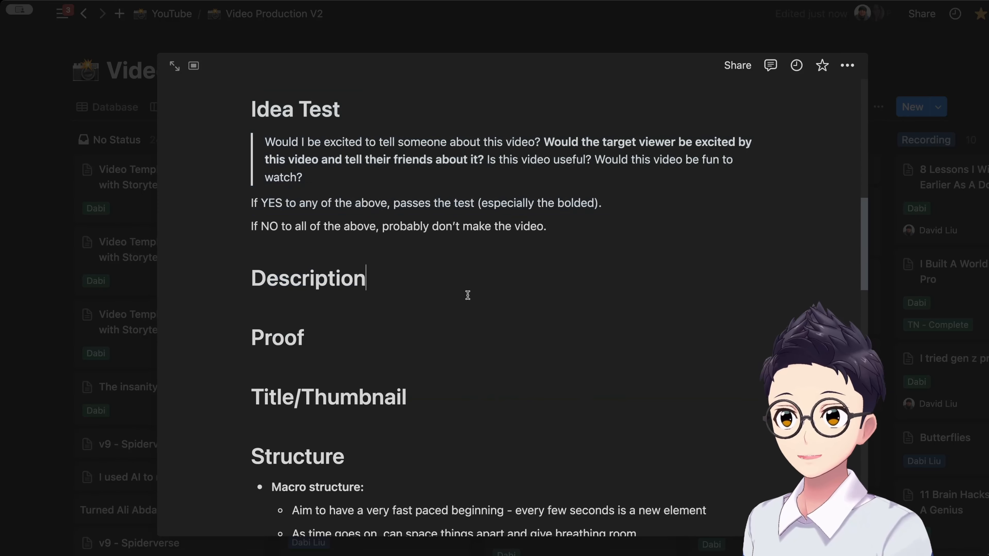
left_click(462, 348)
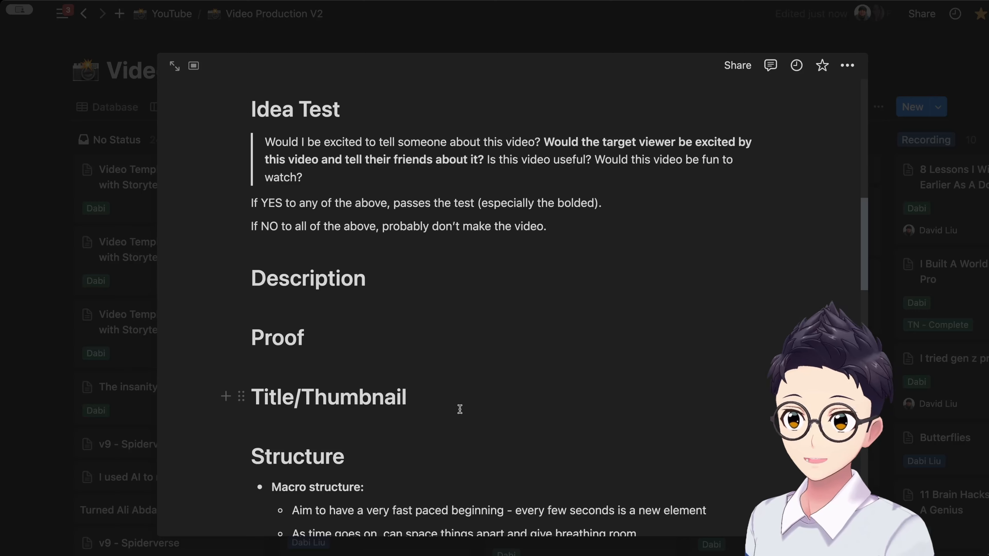
triple_click(460, 409)
scroll(462, 412, "down", 7)
left_click_drag(457, 238, 458, 236)
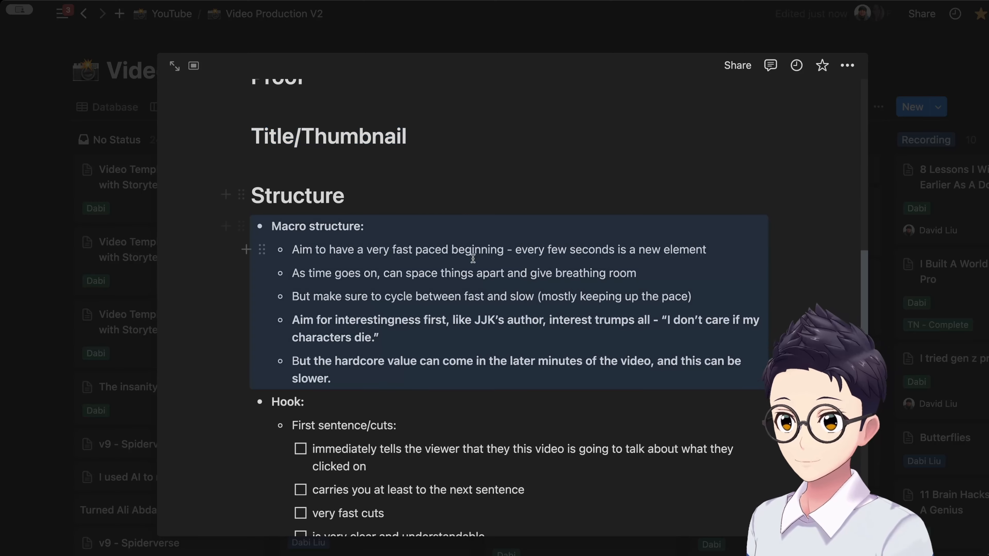
scroll(470, 261, "down", 20)
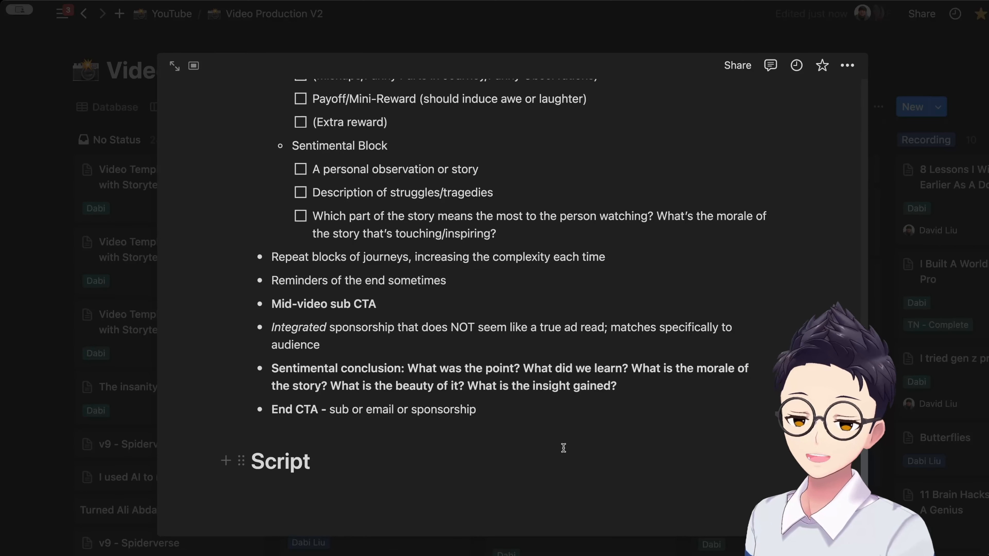
left_click(895, 194)
Step: Create a new template for the Video Production V2 database and name it "Whatever You Want Template"
left_click(938, 107)
left_click(801, 515)
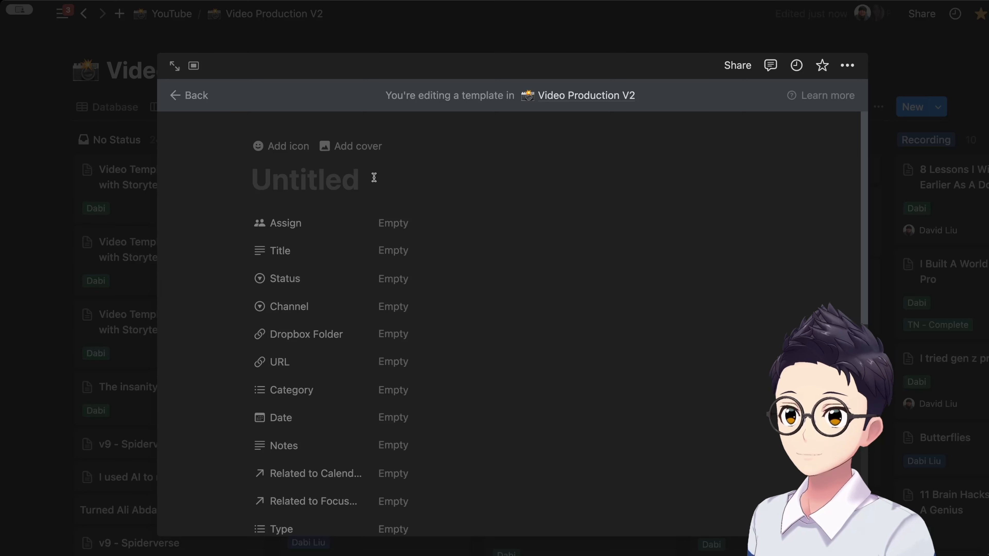
type("Whatever You Want Tempalte")
key("BackSpace")
key("BackSpace")
key("BackSpace")
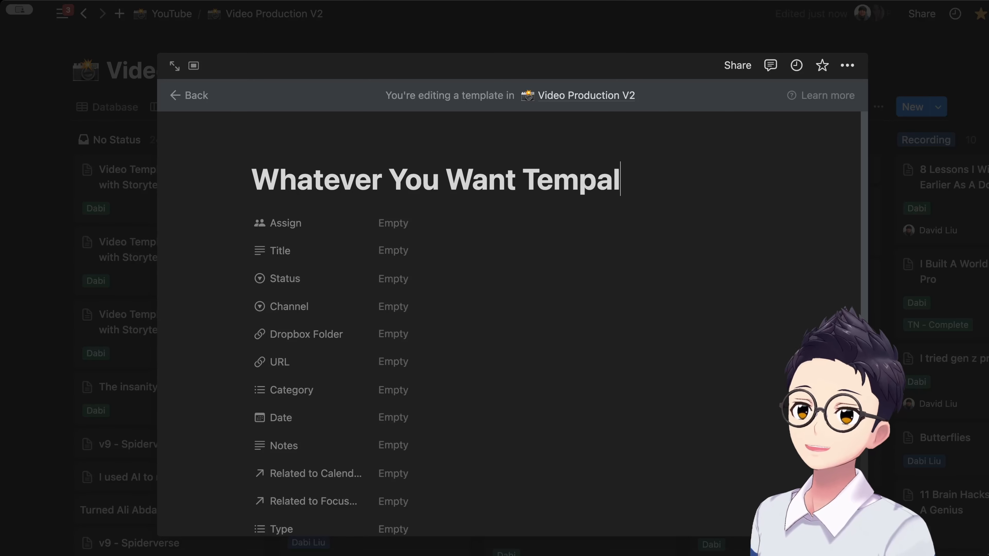
type("late")
key("Return")
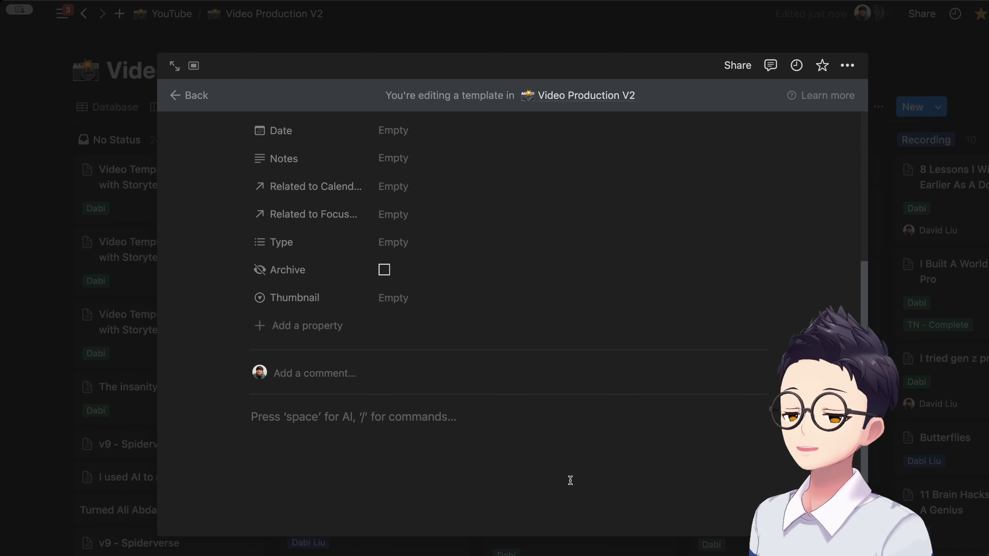
Step: Add the headings "Template Heading" and "Something else" to the template's body and close the template
type("# Template Heading")
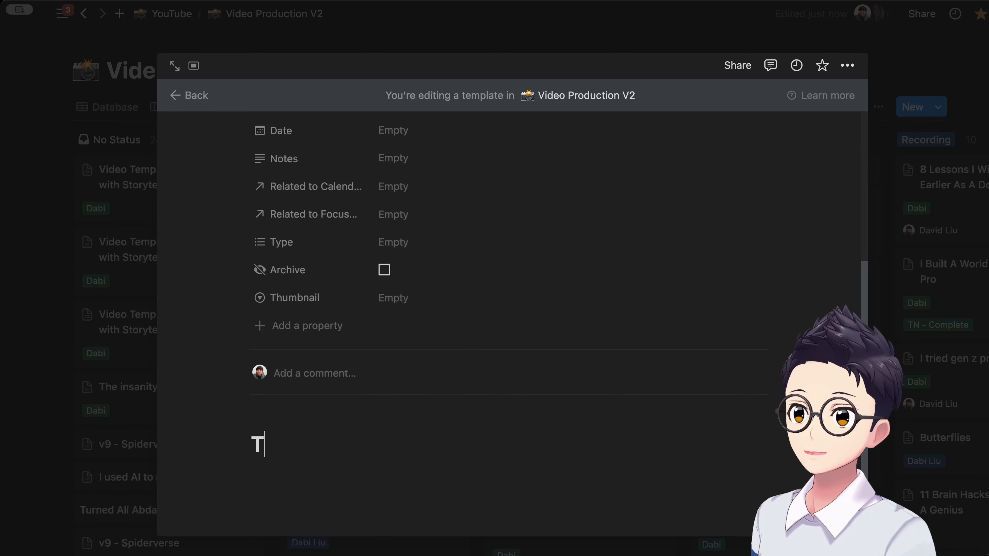
key("Return")
type("Something else")
key("Return")
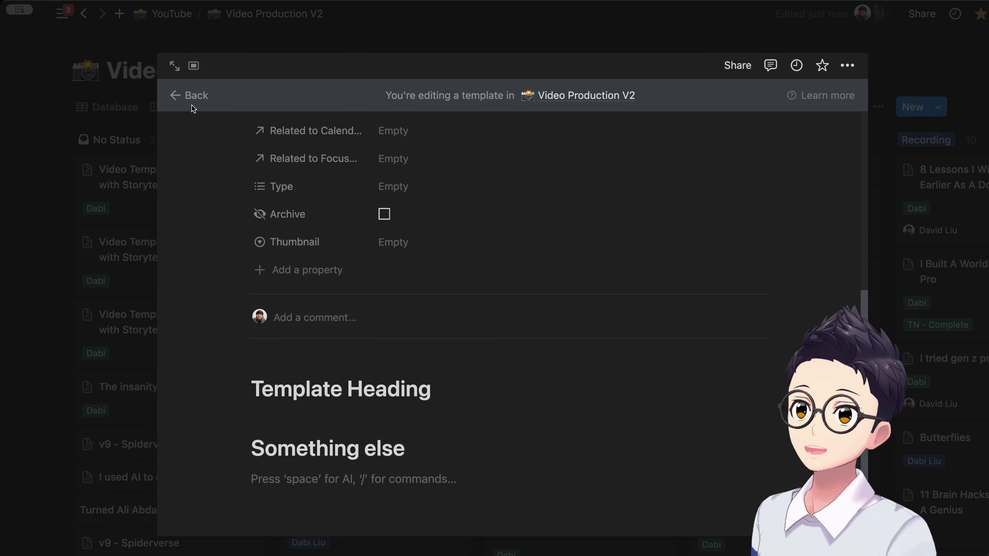
left_click(907, 233)
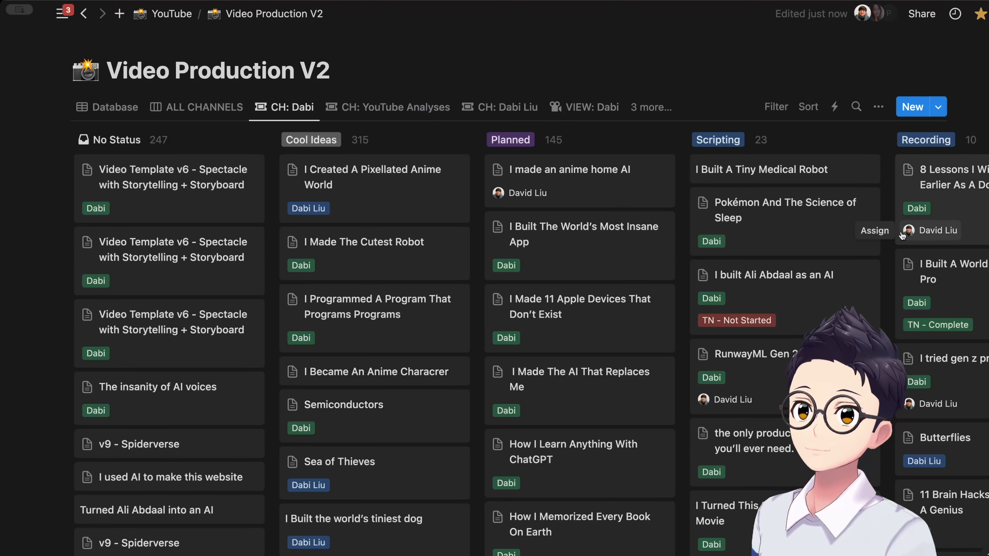
Step: Create a new database entry from the Whatever You Want Template, check its headings, and close it
left_click(940, 108)
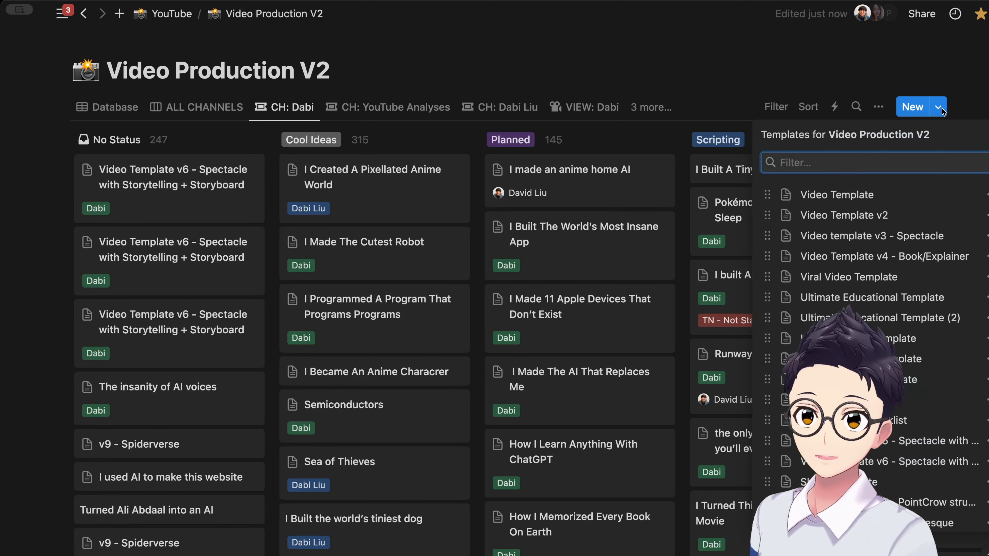
scroll(907, 494, "down", 5)
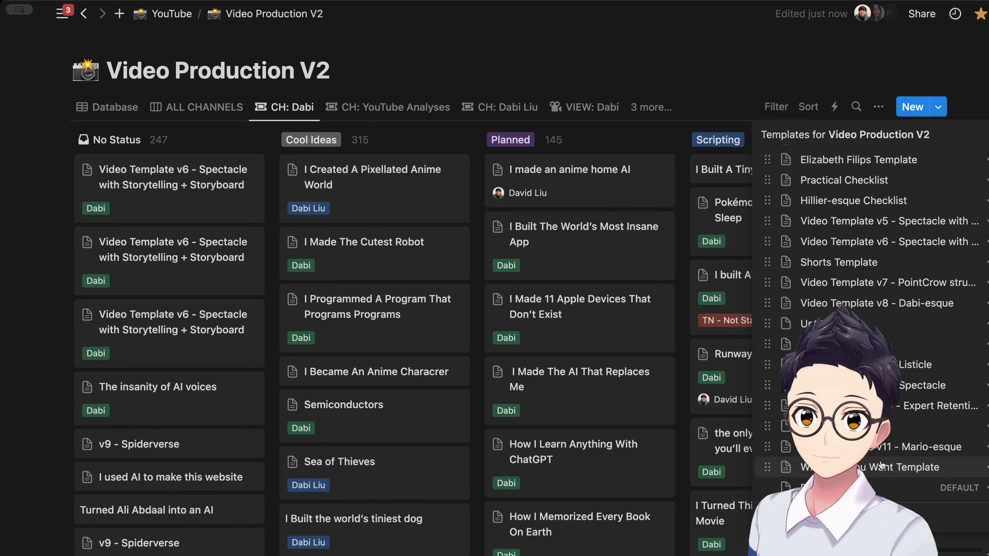
left_click(890, 467)
scroll(503, 428, "down", 5)
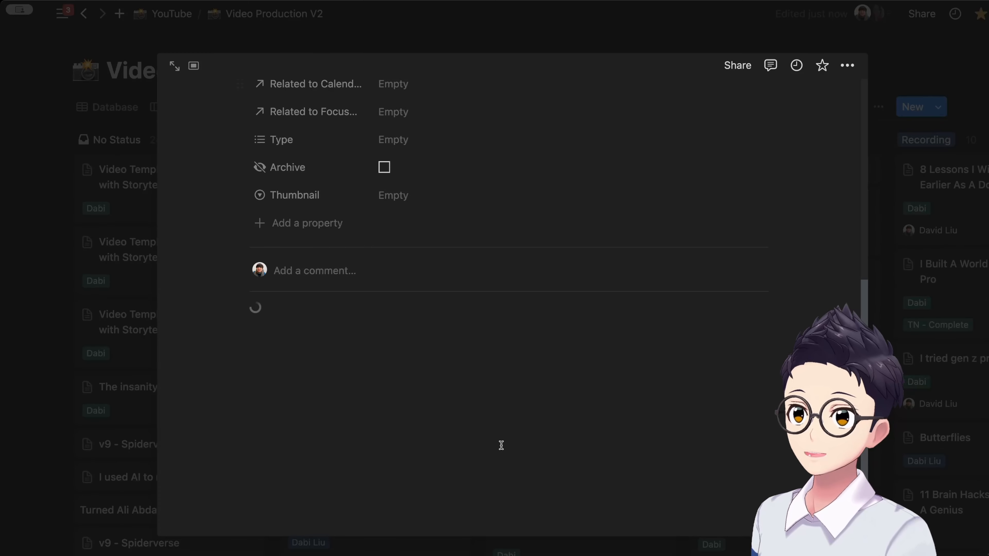
left_click(457, 362)
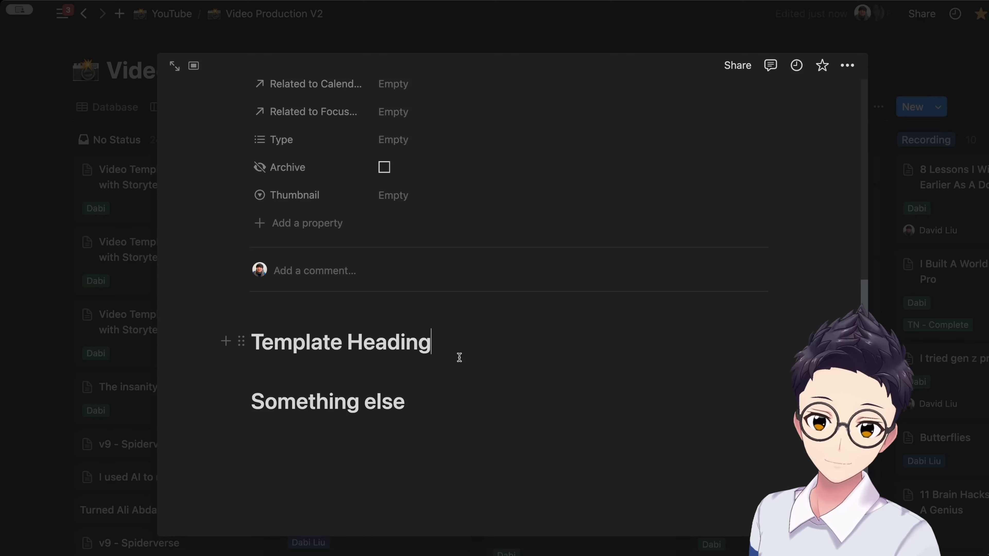
key("Escape")
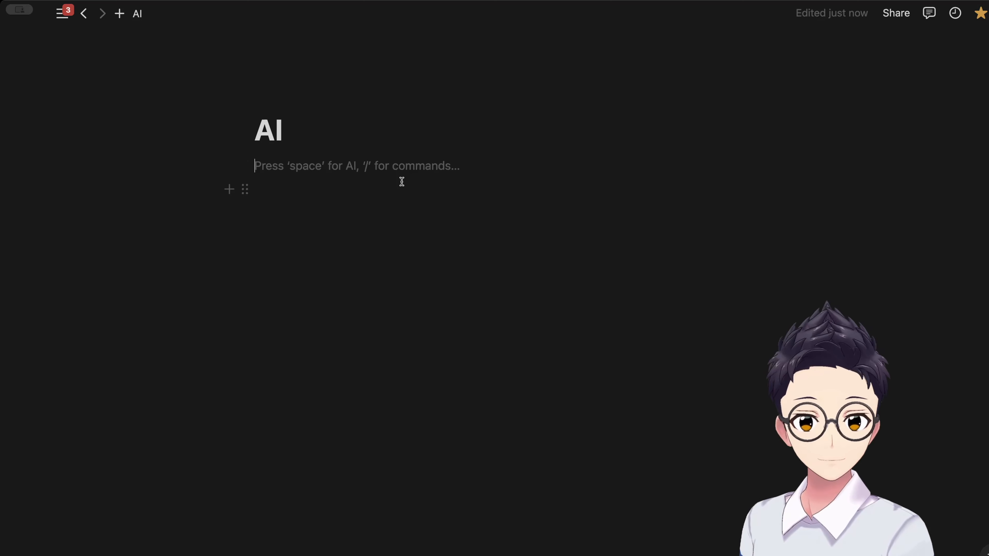
Step: On the AI page, have Notion AI generate text from the prompt "write about cats" and accept the result
key("space")
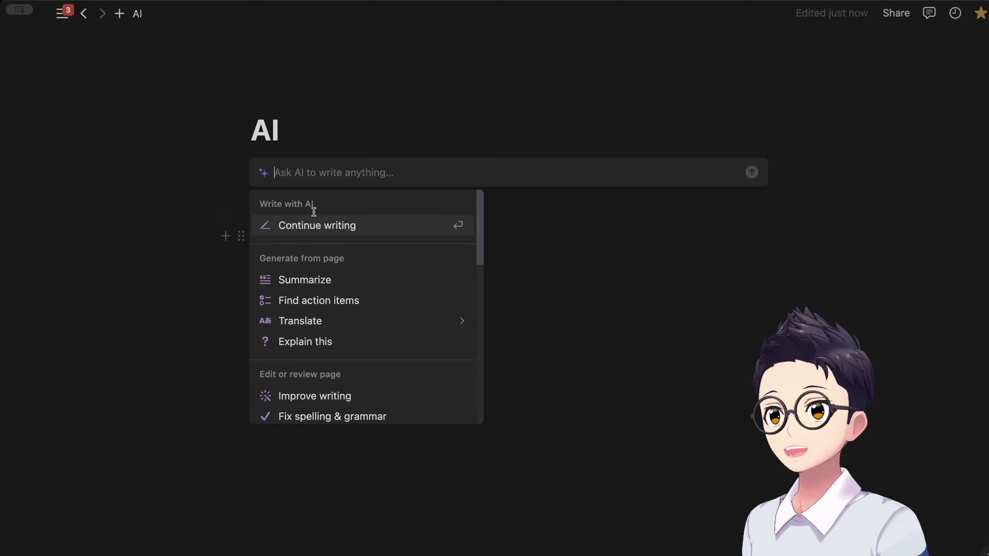
scroll(362, 359, "down", 10)
scroll(358, 347, "up", 10)
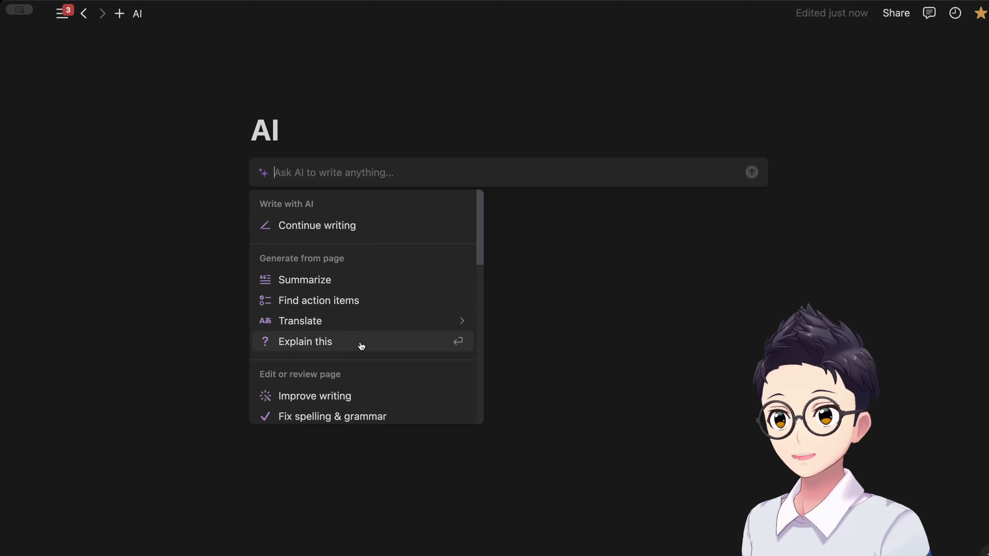
type("write about cats")
key("Return")
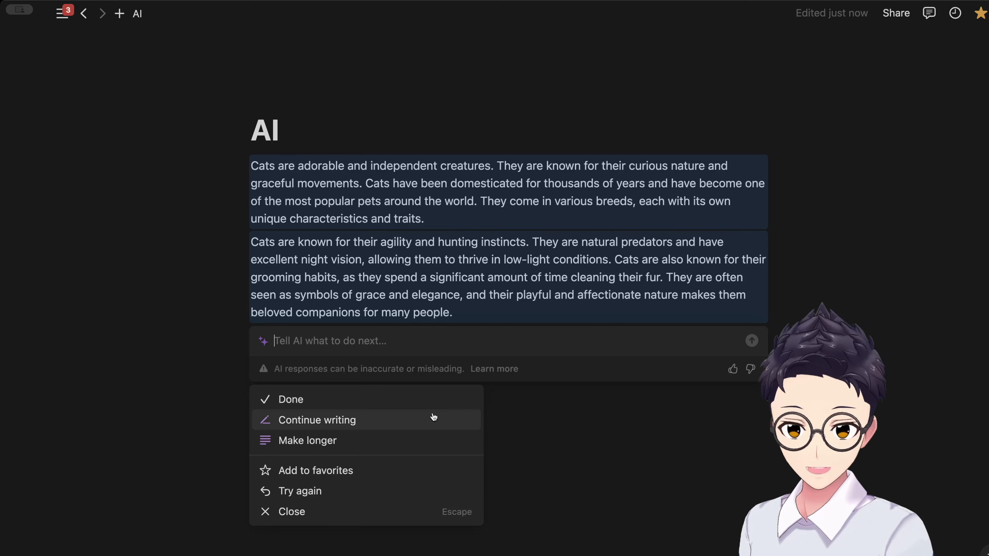
left_click(360, 404)
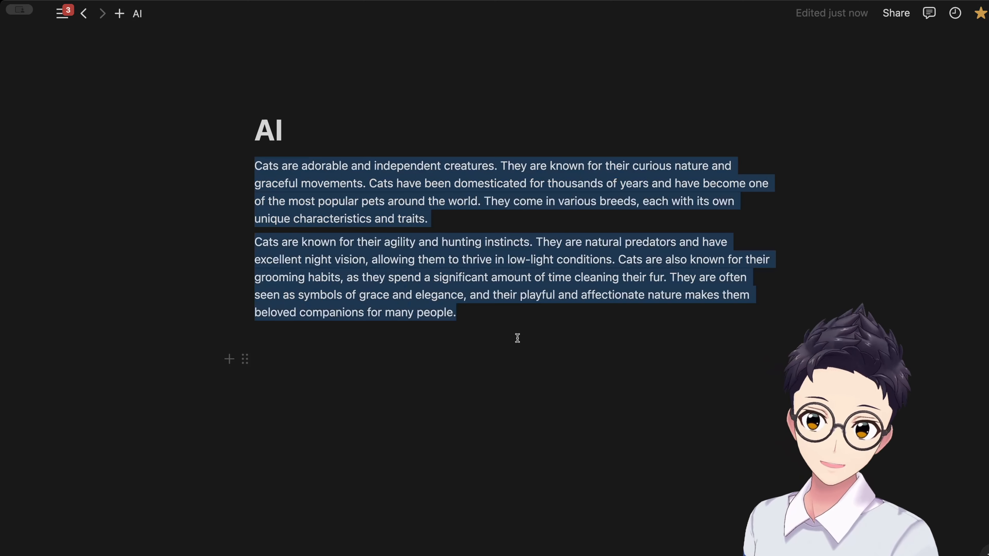
Step: Open Ask AI for the selected cat paragraphs, review its editing and generating options, and close it
right_click(330, 254)
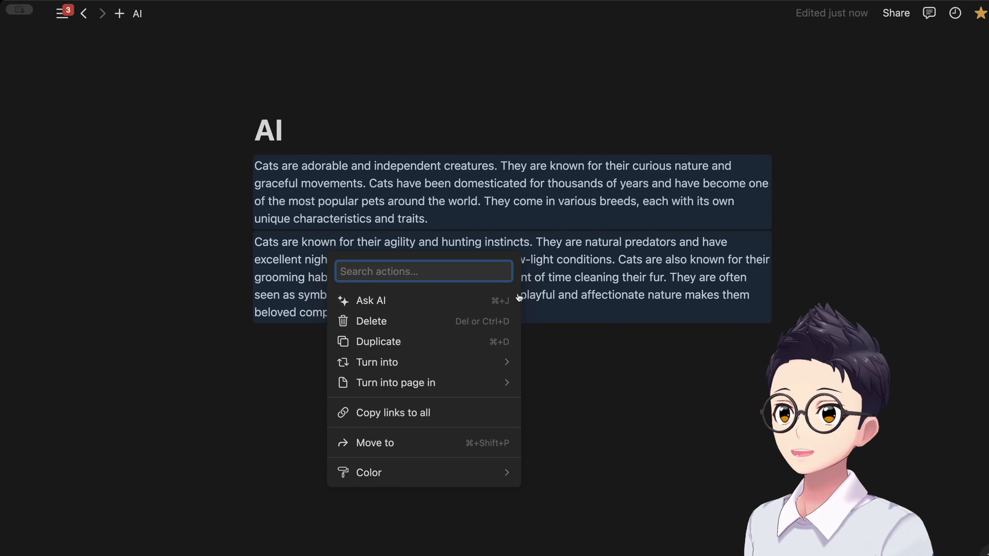
left_click(479, 302)
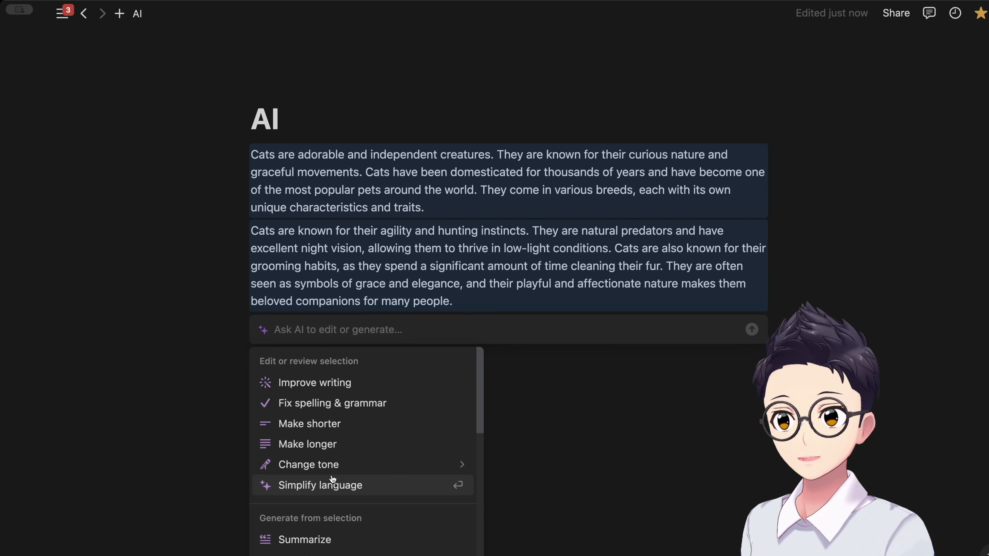
scroll(333, 487, "down", 2)
mouse_move(333, 519)
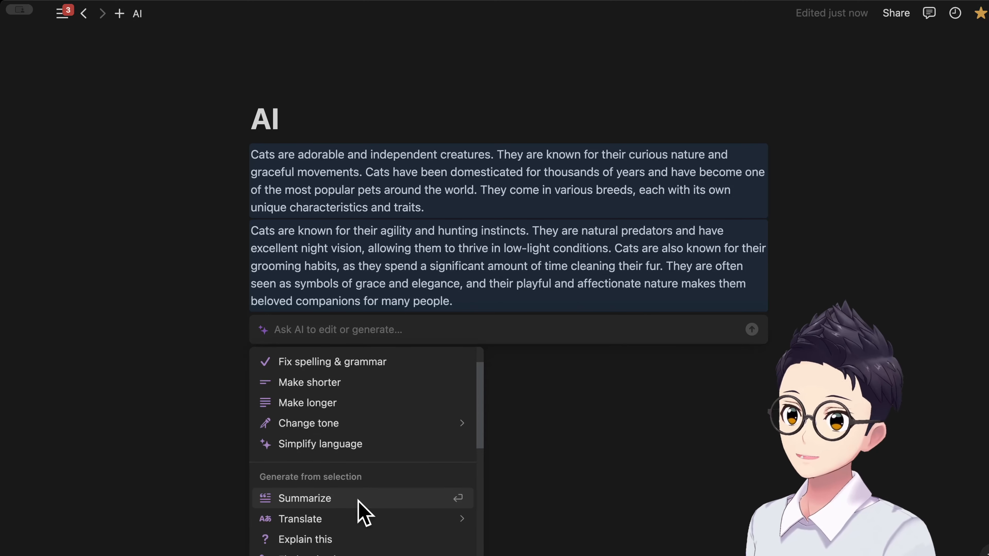
scroll(356, 516, "down", 2)
scroll(354, 518, "down", 6)
key("Escape")
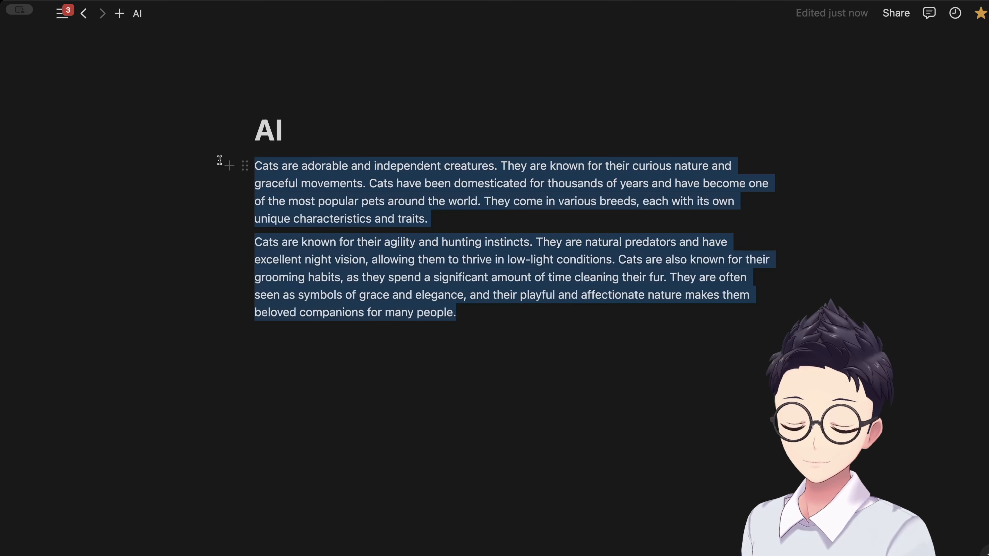
Step: Replace the cat paragraphs with AI-generated text from the prompt "create a checklist of things to do before i go to japan"
key("BackSpace")
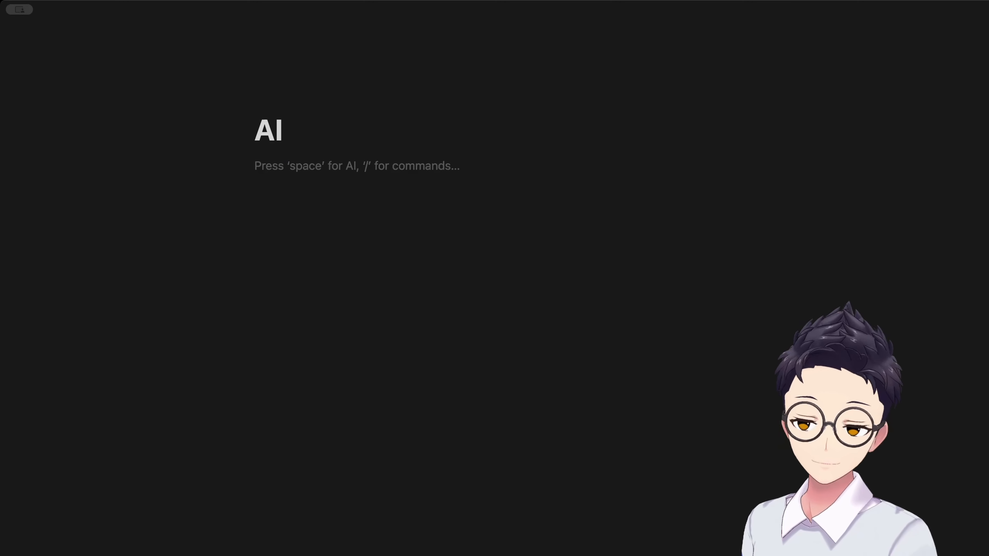
key("space")
type("create a check")
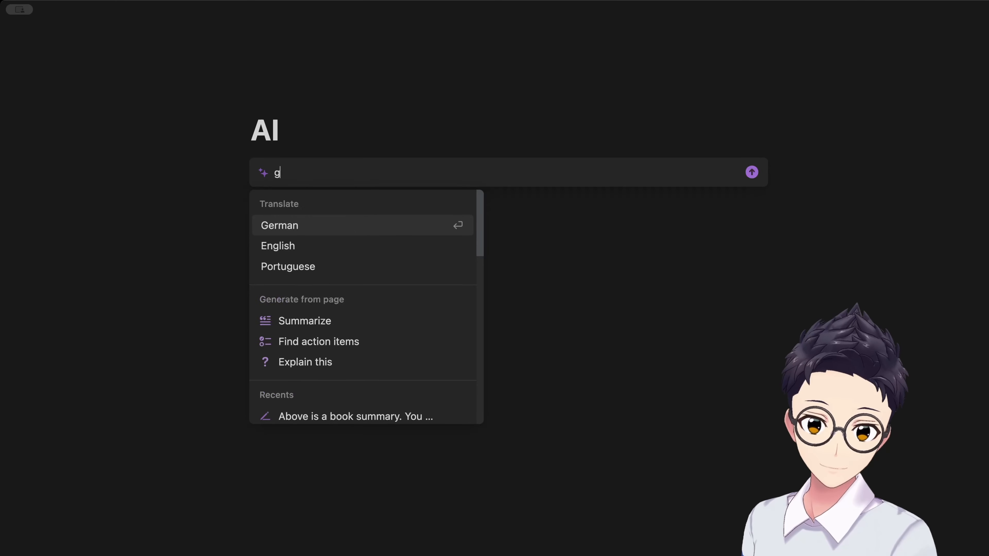
type("list of th")
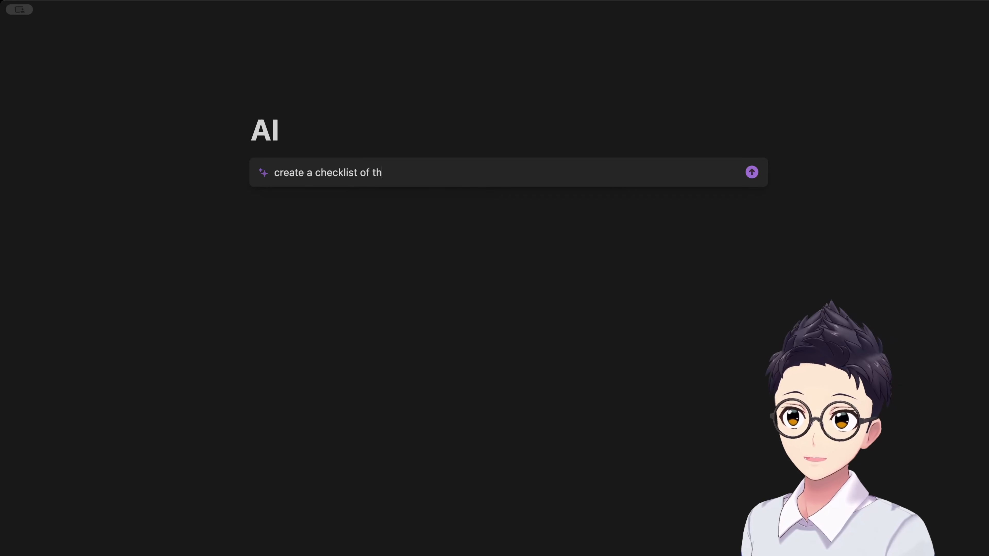
type("ings to do b")
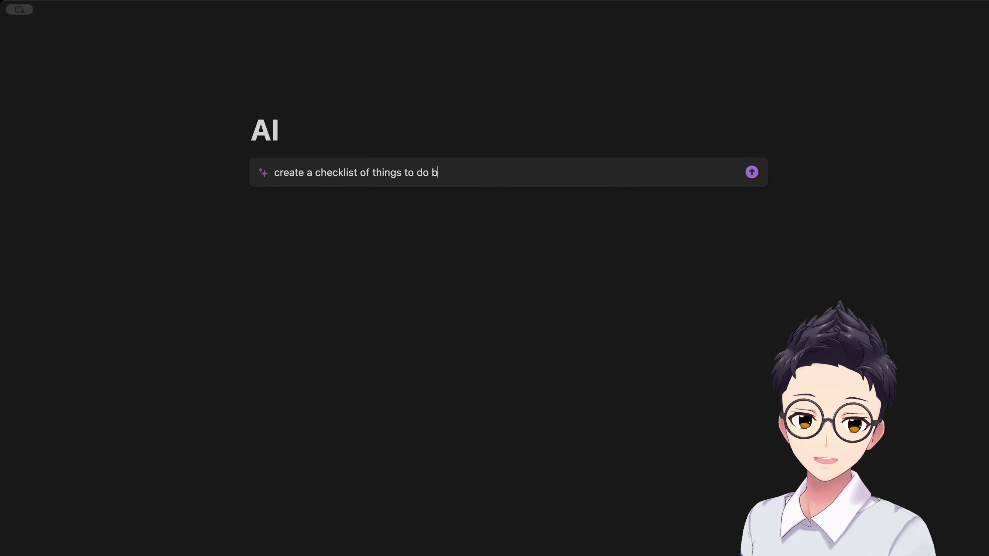
type("efore i go to bed")
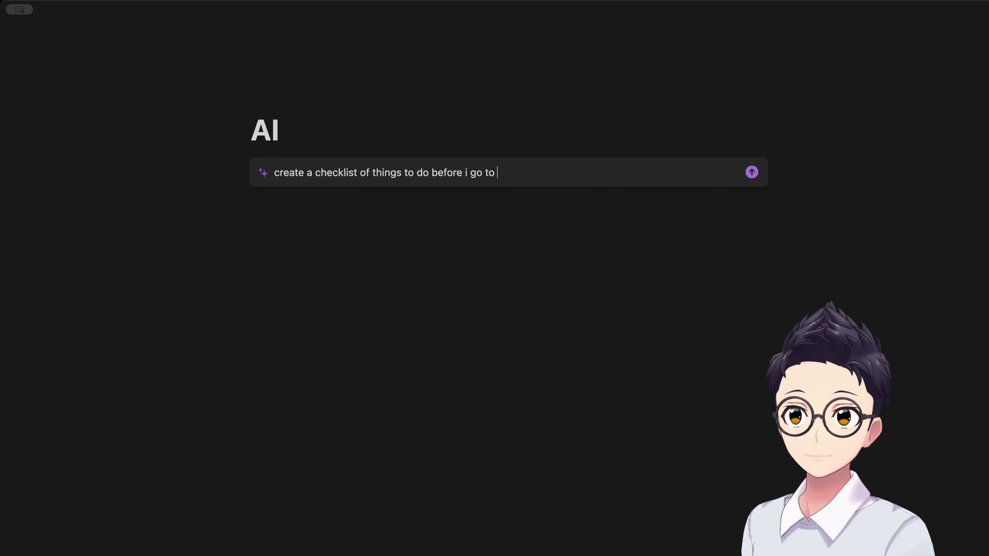
key("Return")
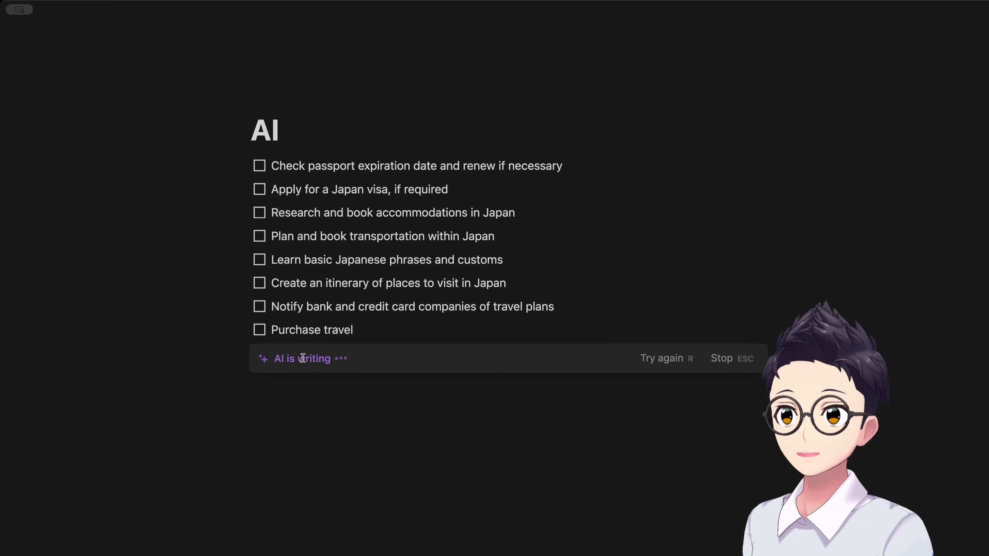
Step: Undo the AI-generated checklist and insert a table view with a new database on the AI page
left_click(502, 457)
key("super+z")
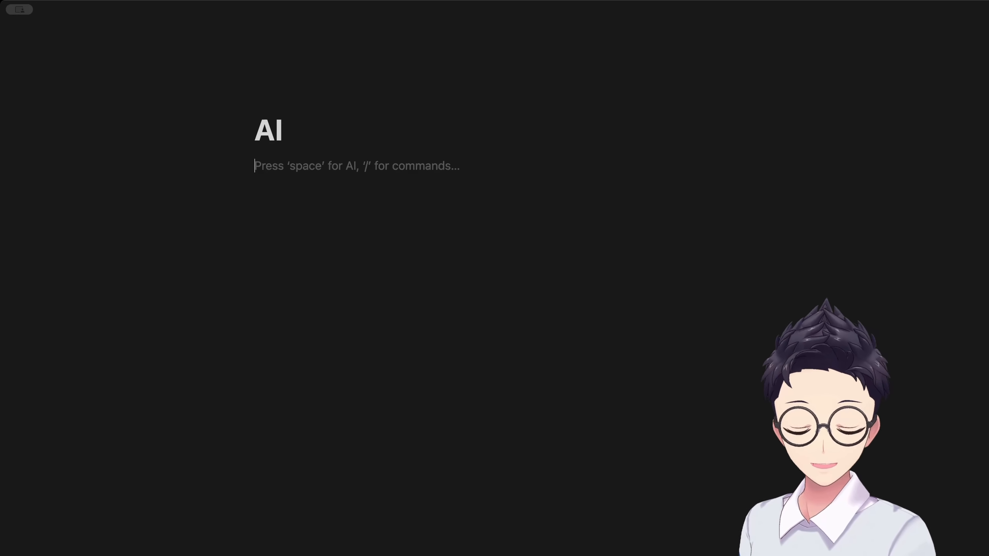
type("/table")
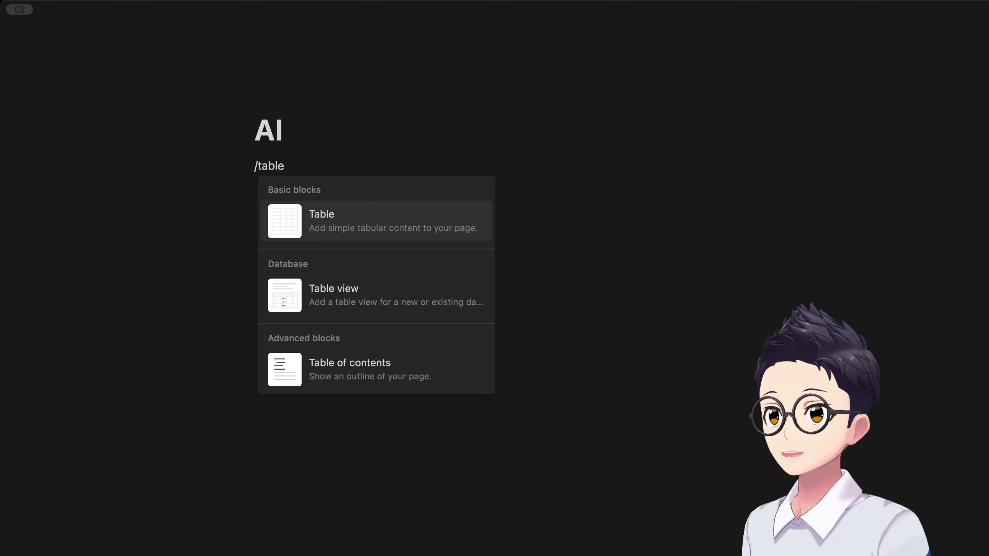
key("Down")
key("Return")
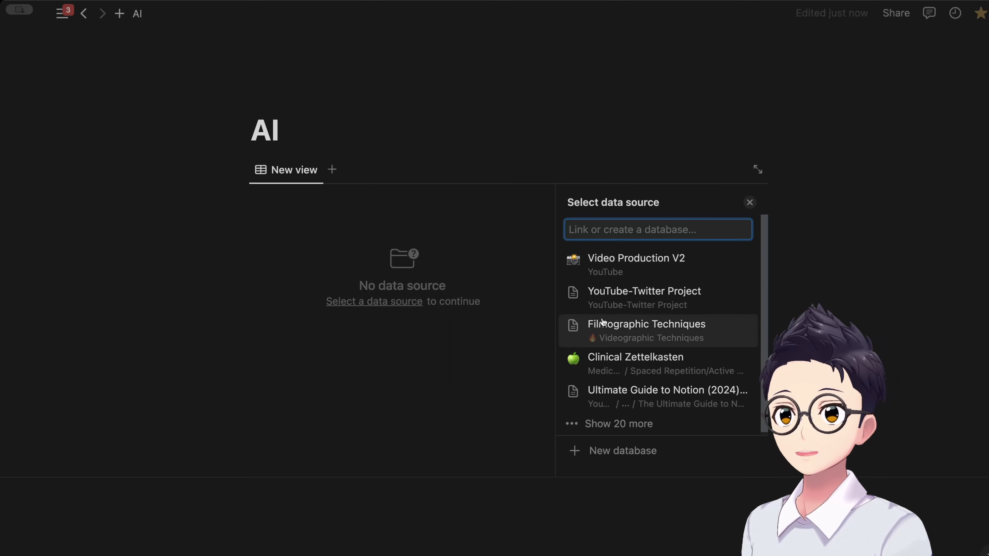
left_click(514, 402)
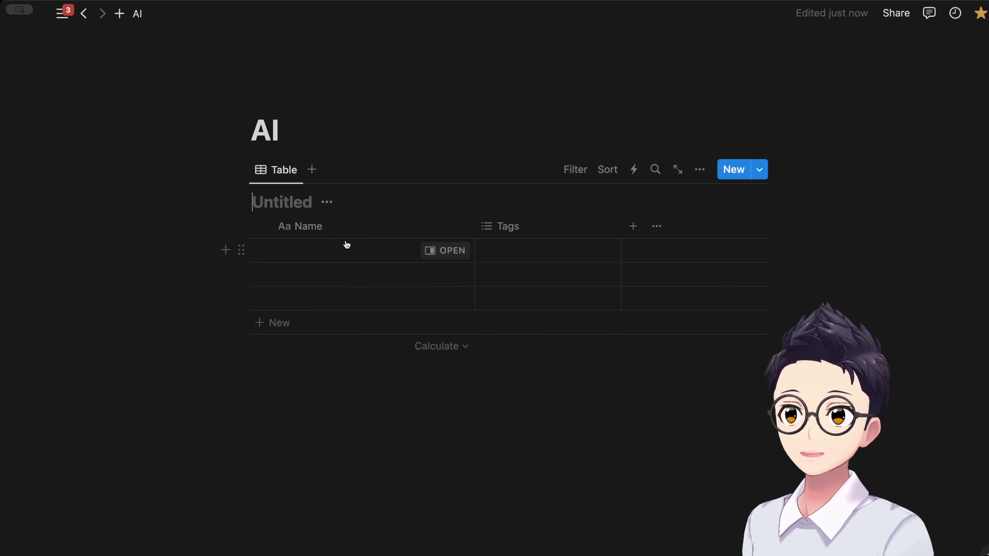
Step: Open the first database row, title it "Heart failure", paste the synced heart failure notes into it, and expand their toggle
left_click(437, 251)
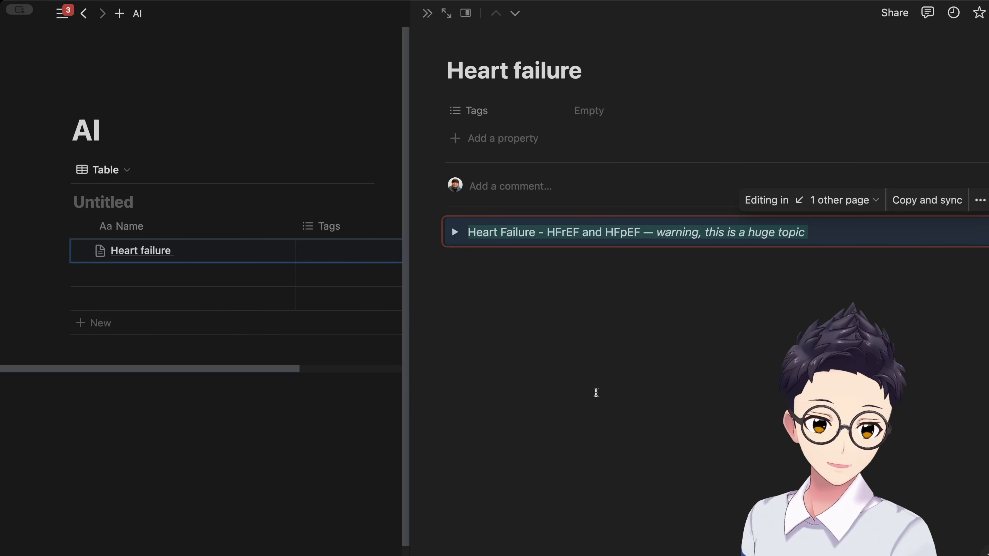
left_click(454, 231)
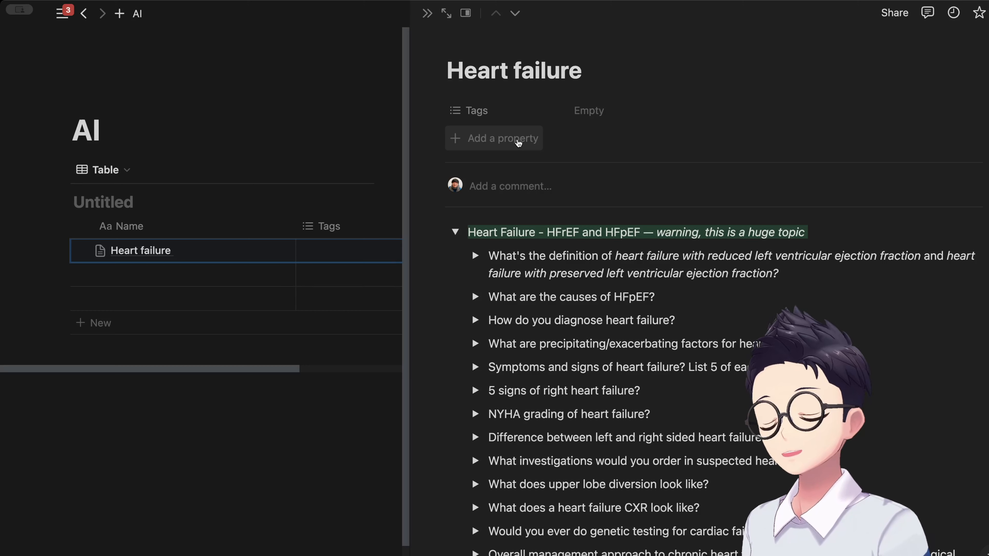
Step: Add an AI summary property to the Heart failure page, try its autofill on this page, and close its settings
left_click(518, 143)
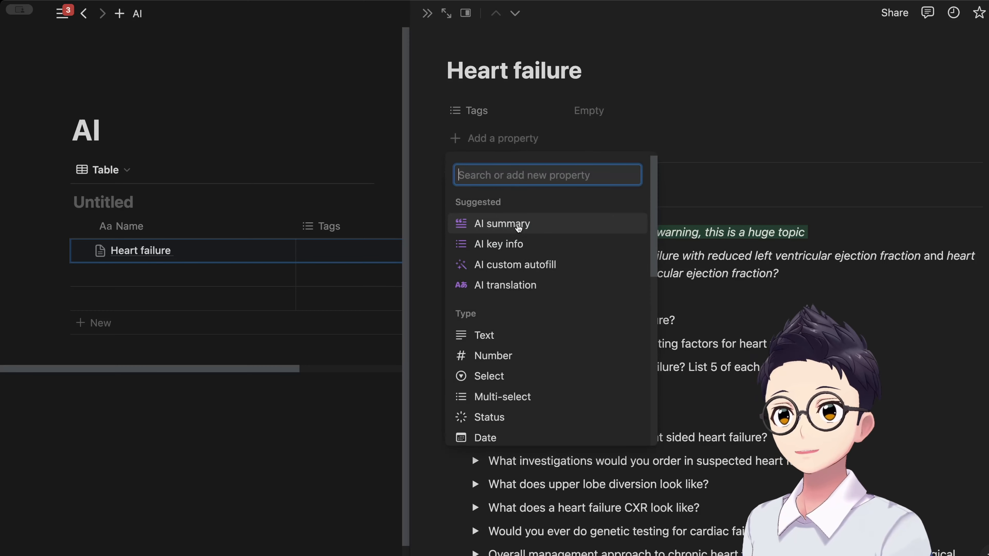
left_click(516, 222)
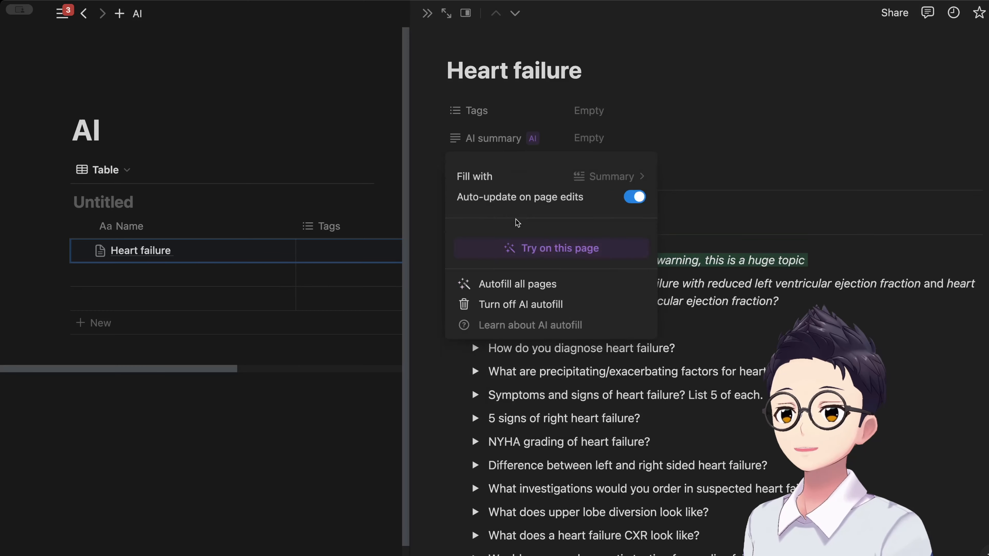
left_click(560, 248)
left_click(699, 155)
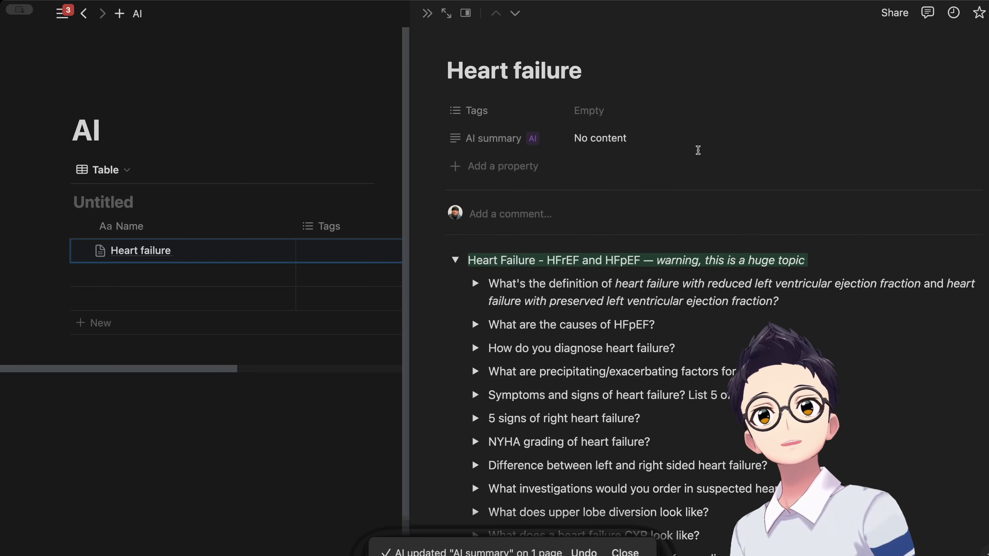
Step: Select the question toggles from "What are the causes of HFpEF?" through "Management of comorbidities in heart failure?" in the heart failure notes
scroll(680, 377, "down", 5)
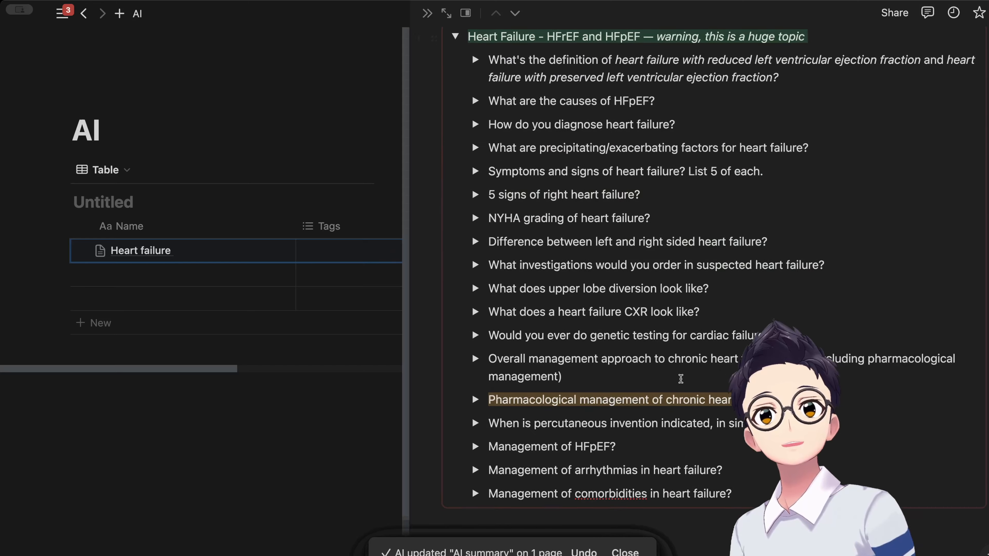
left_click_drag(771, 490, 528, 302)
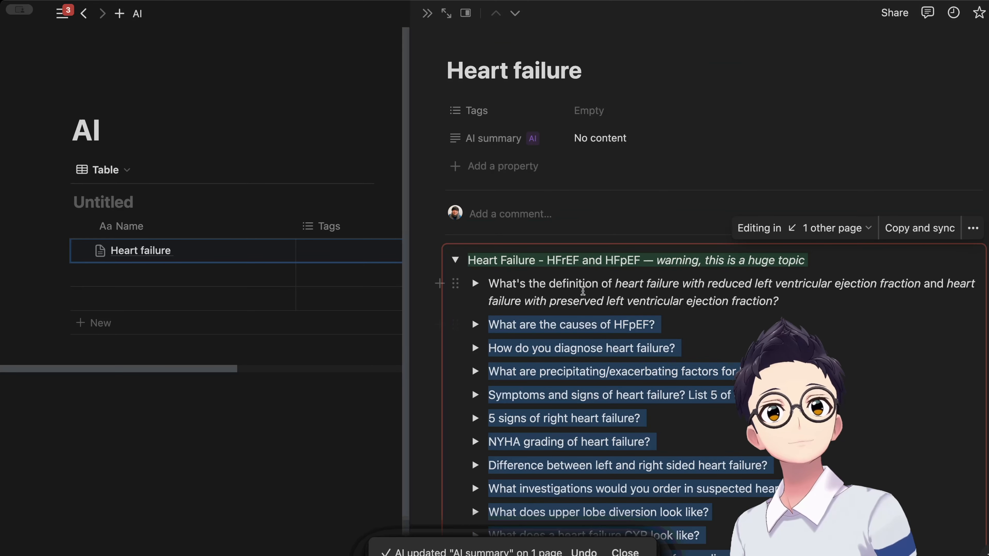
scroll(572, 321, "down", 2)
scroll(572, 322, "down", 4)
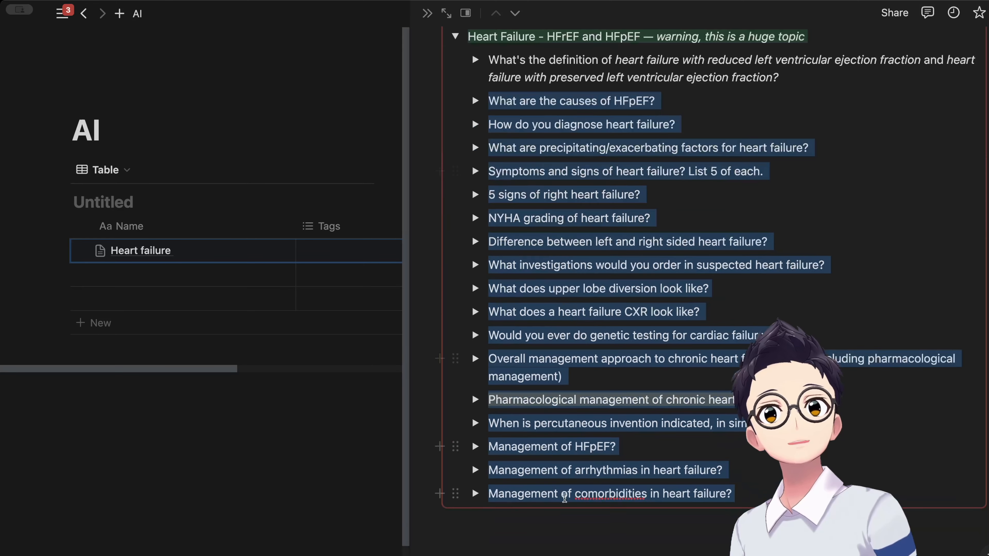